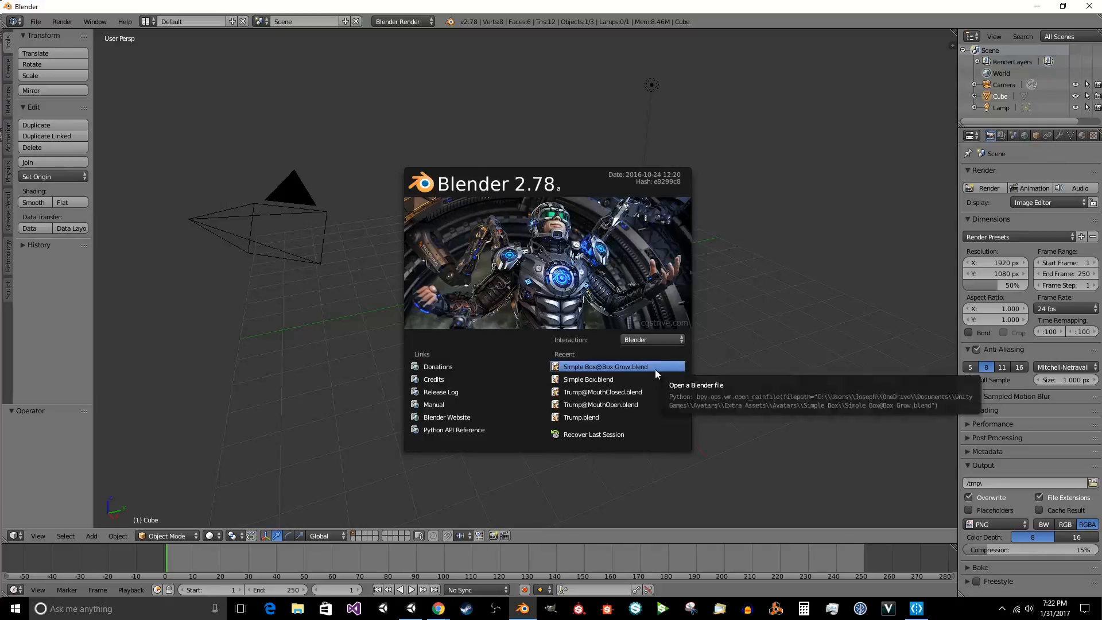
# Delete the camera and lamp so only the cube remains in the scene.
pyautogui.click(761, 218)
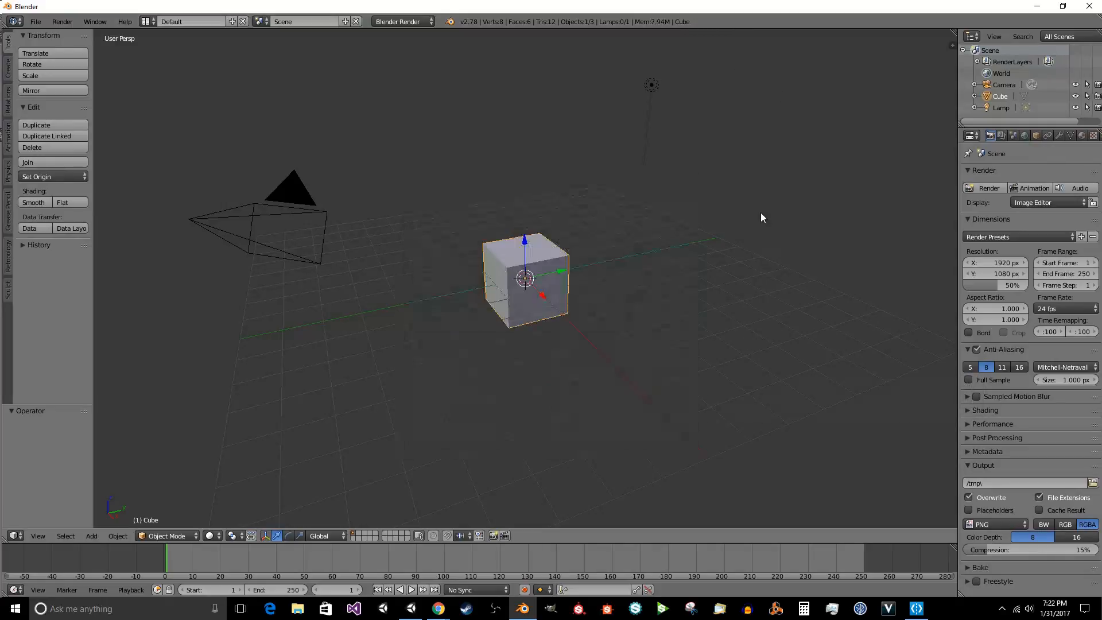
pyautogui.rightClick(295, 197)
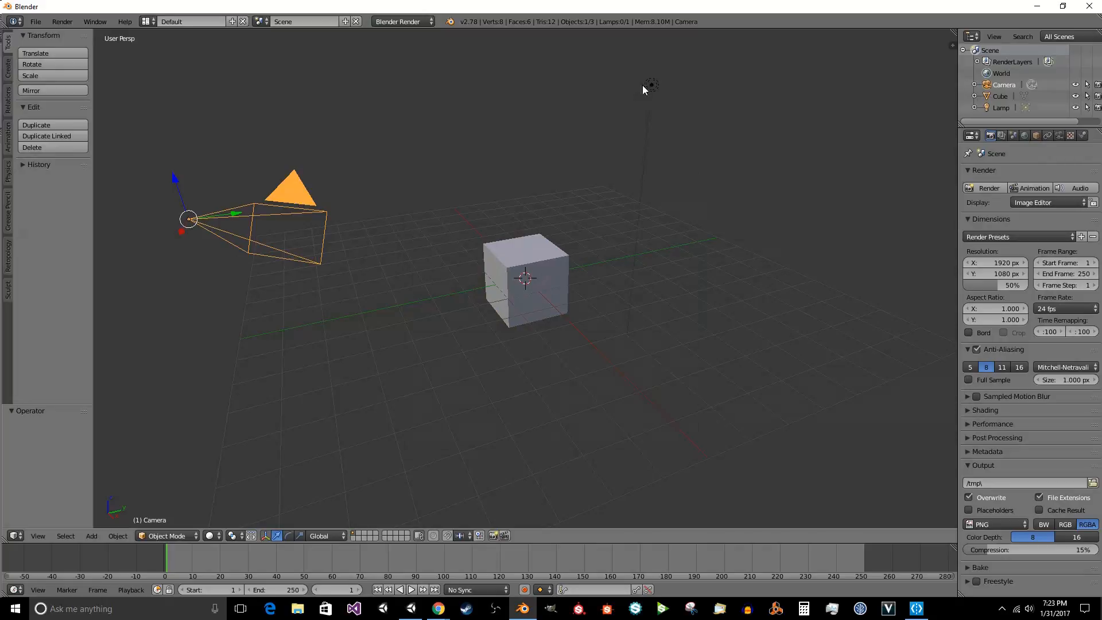
pyautogui.keyDown('shift'); pyautogui.rightClick(657, 85); pyautogui.keyUp('shift')
pyautogui.press('x')
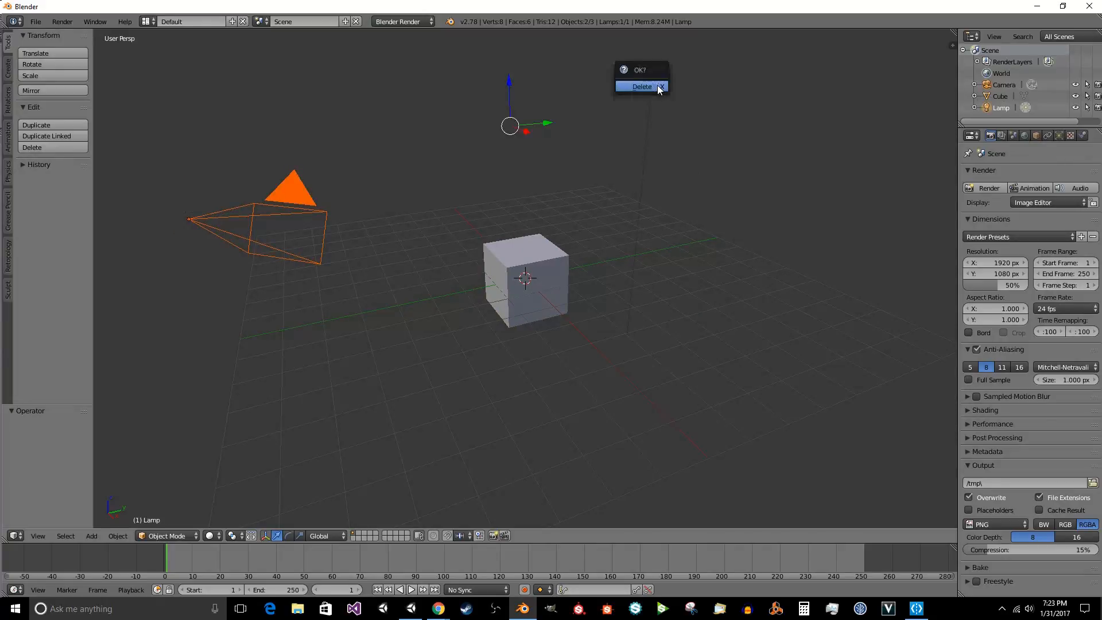
pyautogui.click(657, 85)
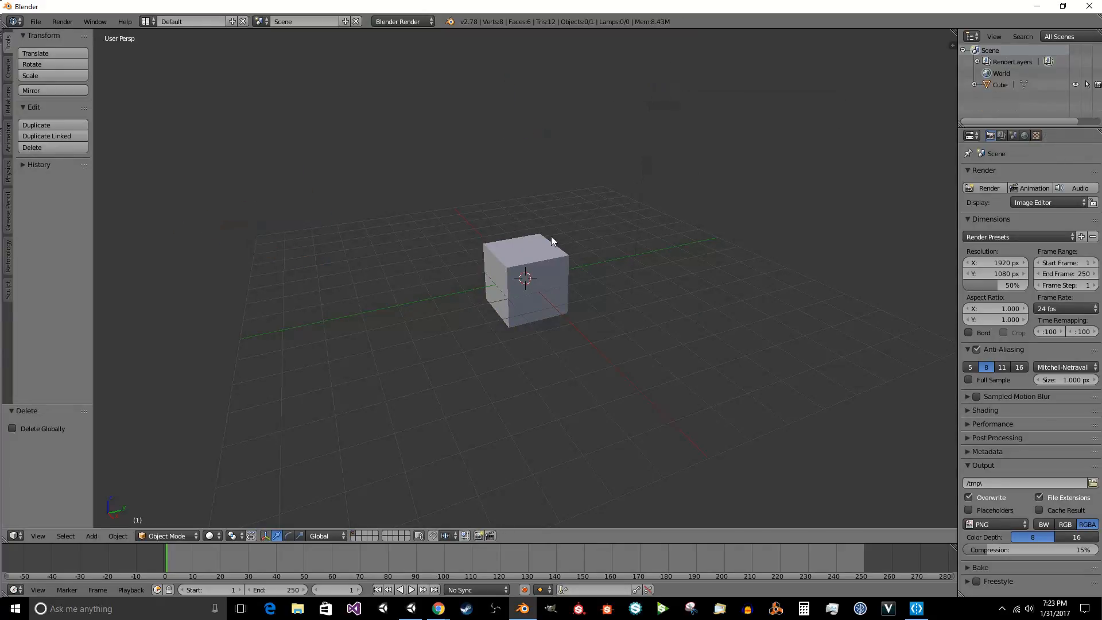
# Select the cube and show its mesh data settings in a widened properties area.
pyautogui.rightClick(538, 249)
pyautogui.scroll(2, 576, 305)
pyautogui.scroll(2, 576, 306)
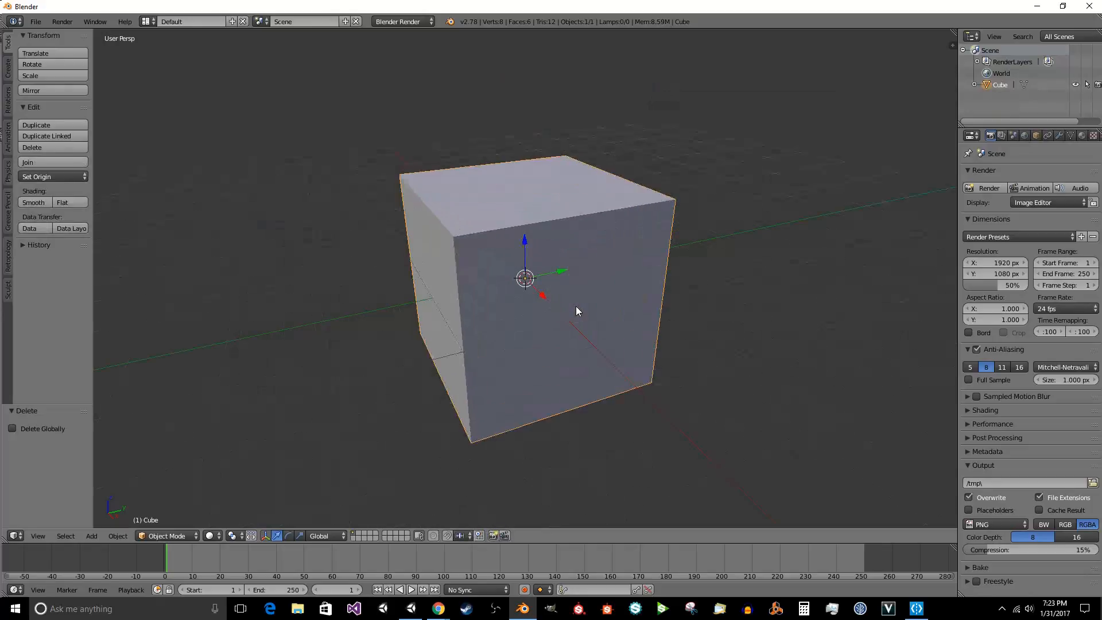
pyautogui.moveTo(577, 306)
pyautogui.mouseDown(button='middle')
pyautogui.moveTo(628, 292)
pyautogui.moveTo(608, 302)
pyautogui.moveTo(658, 303)
pyautogui.moveTo(581, 299)
pyautogui.mouseUp(button='middle')
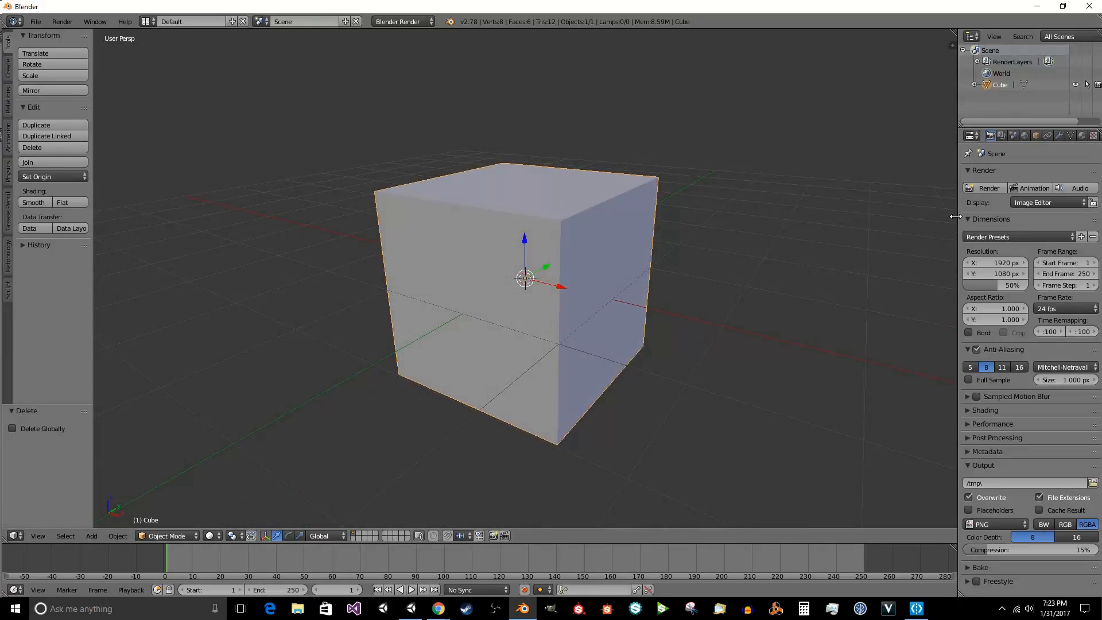
pyautogui.moveTo(955, 217); pyautogui.dragTo(863, 217)
pyautogui.click(976, 135)
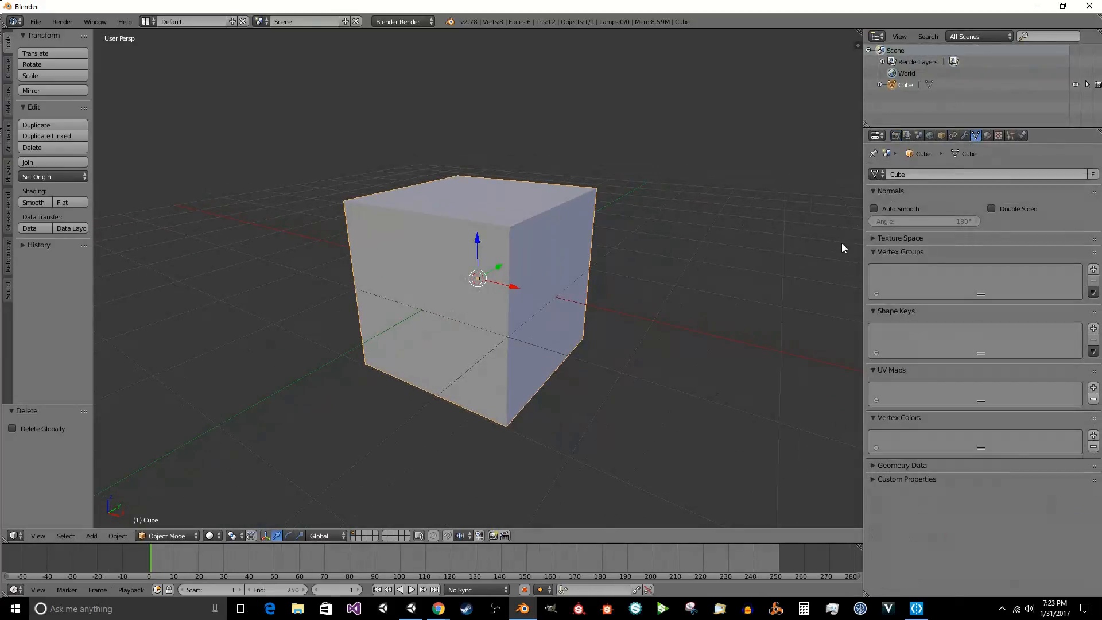
# Add a Basis shape key and a second shape key renamed Long Box.
pyautogui.click(1094, 329)
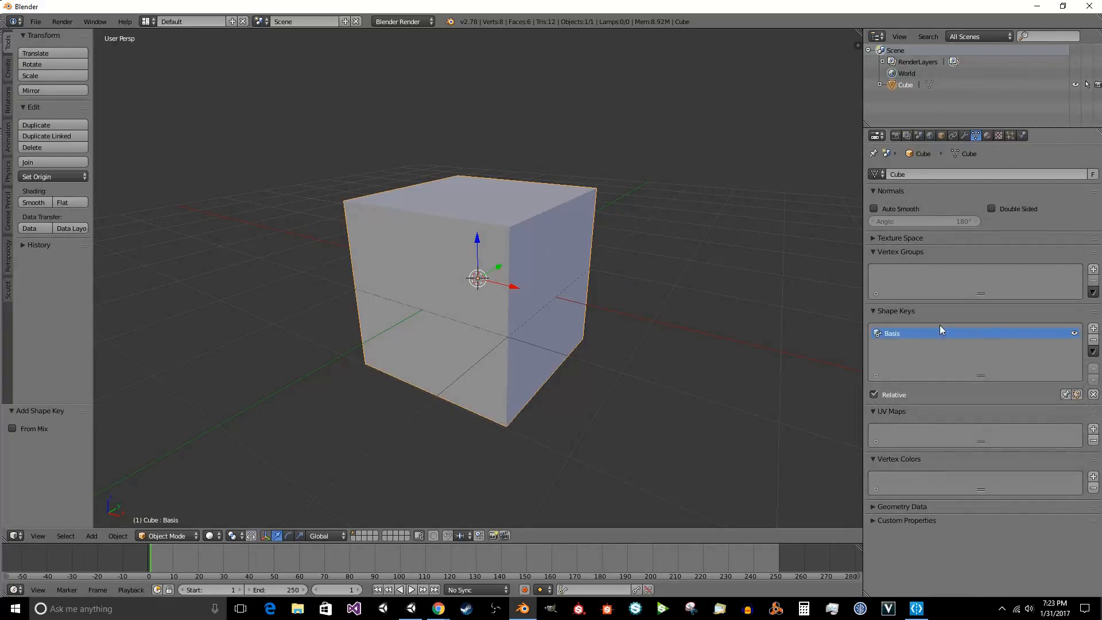
pyautogui.click(1093, 329)
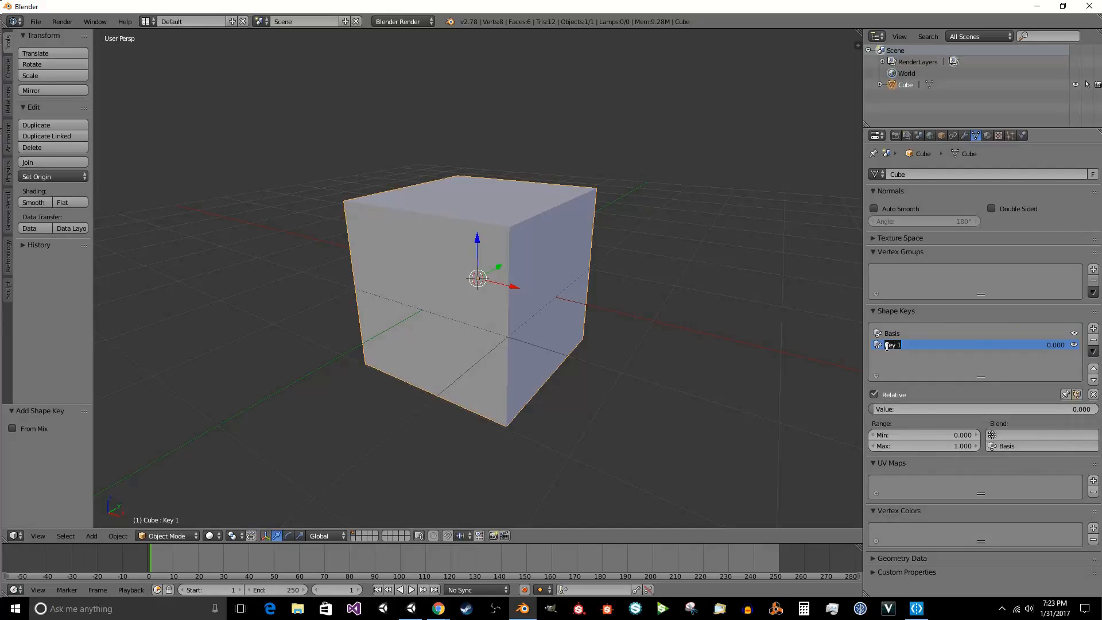
pyautogui.press('BackSpace')
pyautogui.write('Long Box')
pyautogui.press('Return')
# With Long Box selected, enter edit mode on the cube facing its front.
pyautogui.click(896, 335)
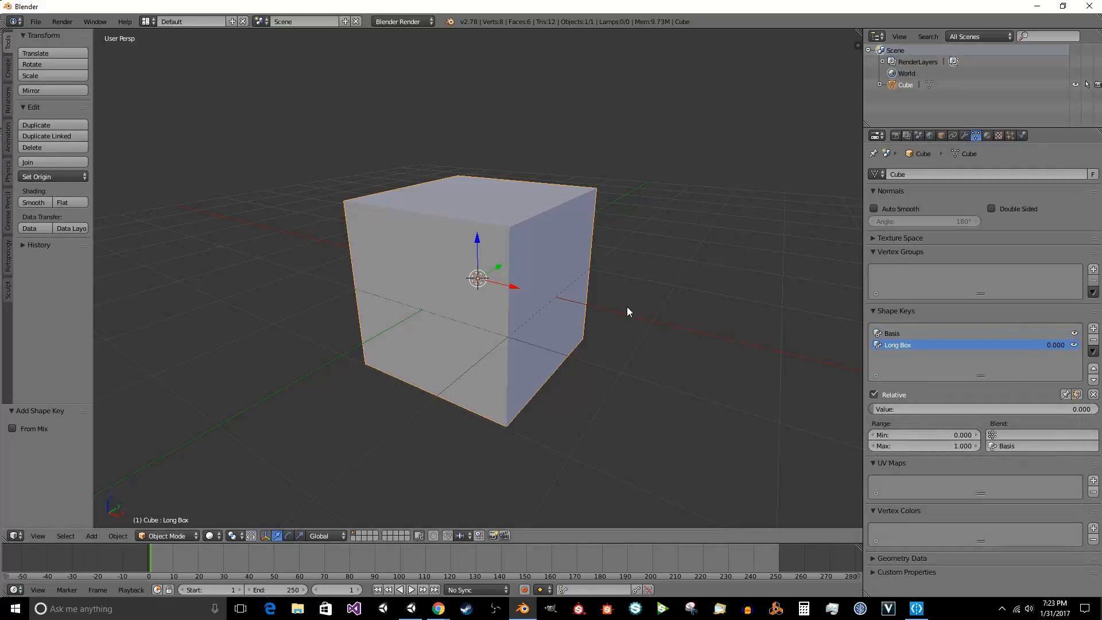
pyautogui.press('Tab')
pyautogui.moveTo(627, 312)
pyautogui.mouseDown(button='middle')
pyautogui.moveTo(568, 264)
pyautogui.moveTo(564, 273)
pyautogui.moveTo(602, 258)
pyautogui.moveTo(642, 204)
pyautogui.moveTo(560, 275)
pyautogui.mouseUp(button='middle')
pyautogui.scroll(-3, 561, 274)
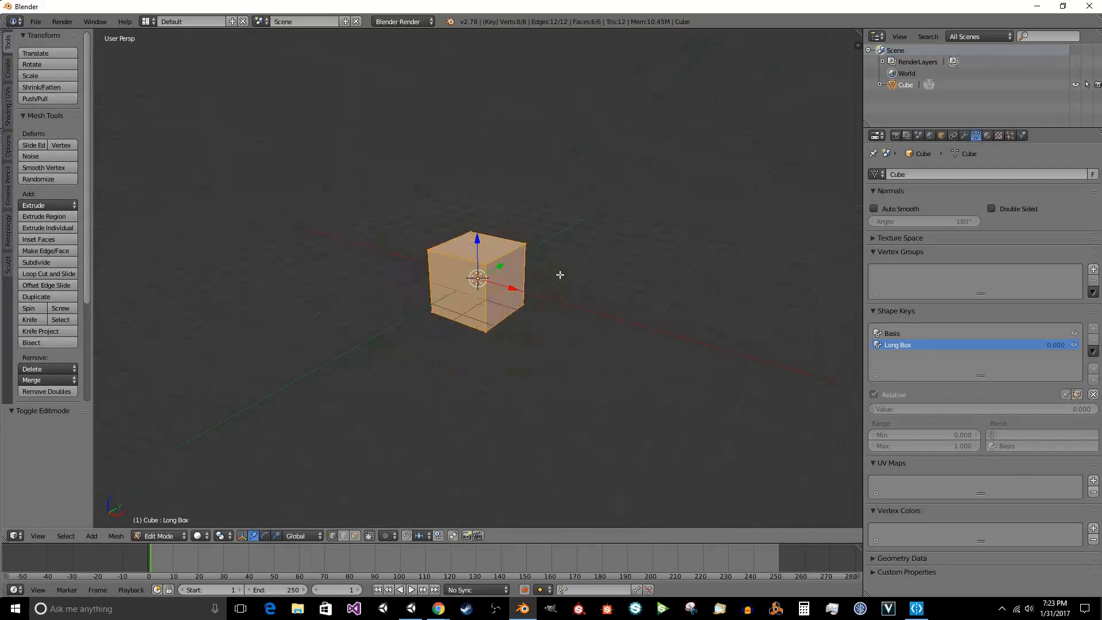
# Scale the cube's mesh five times along Z for the Long Box key and return to object mode.
pyautogui.press('s')
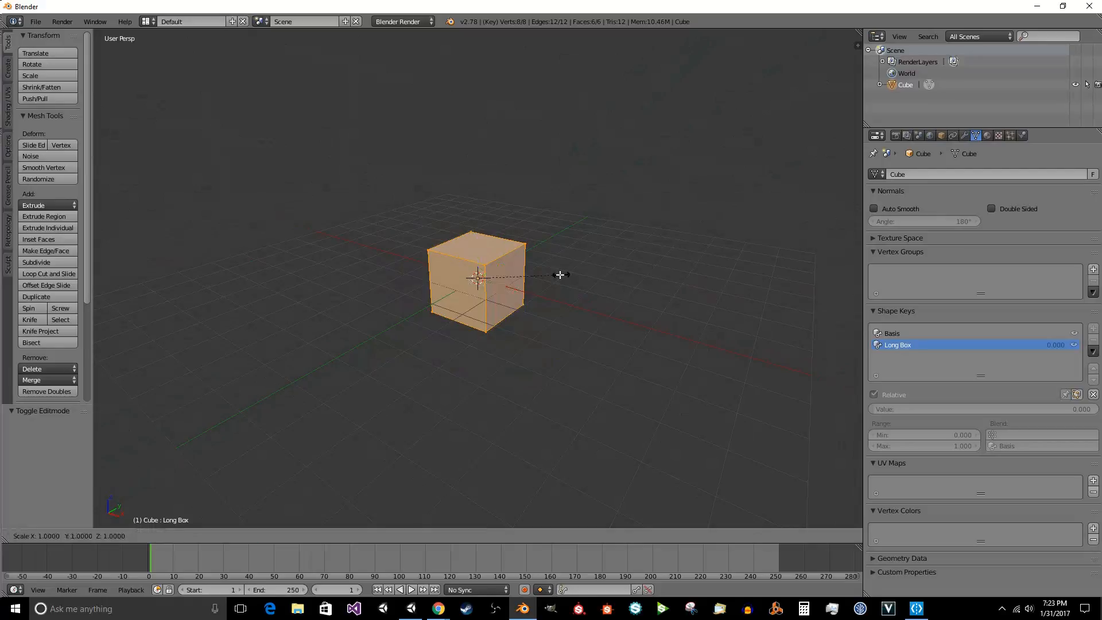
pyautogui.press('z')
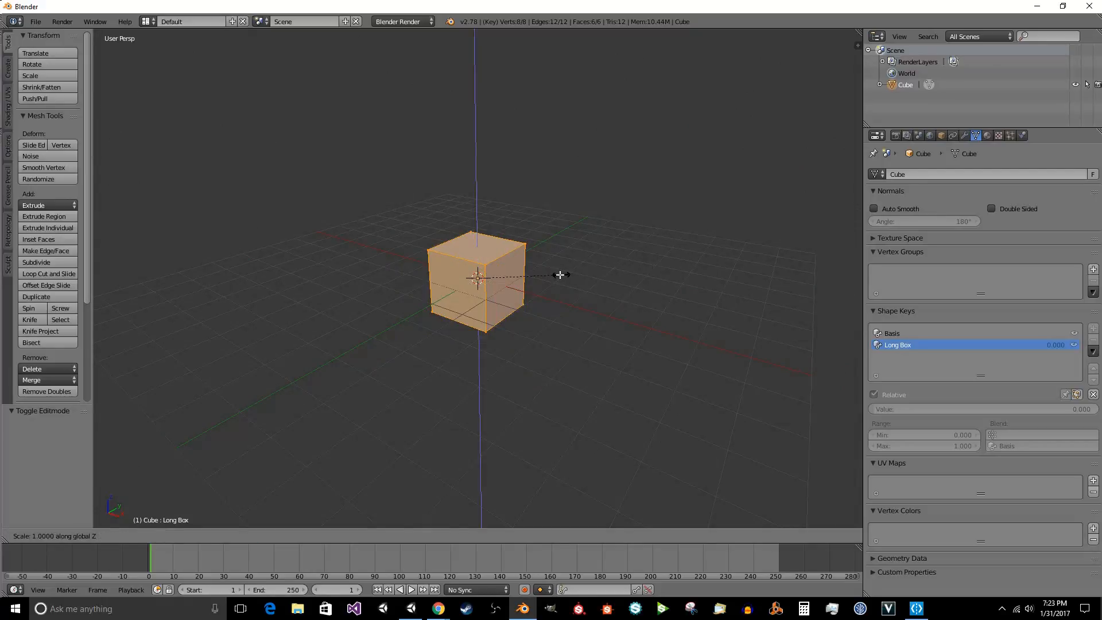
pyautogui.press('5')
pyautogui.press('Return')
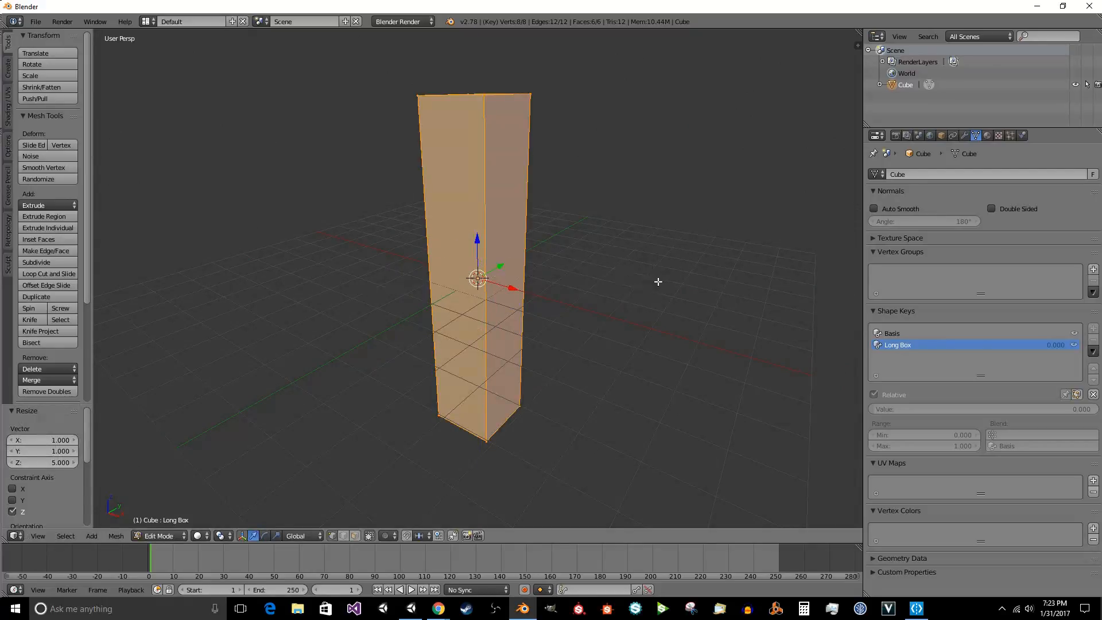
pyautogui.press('Tab')
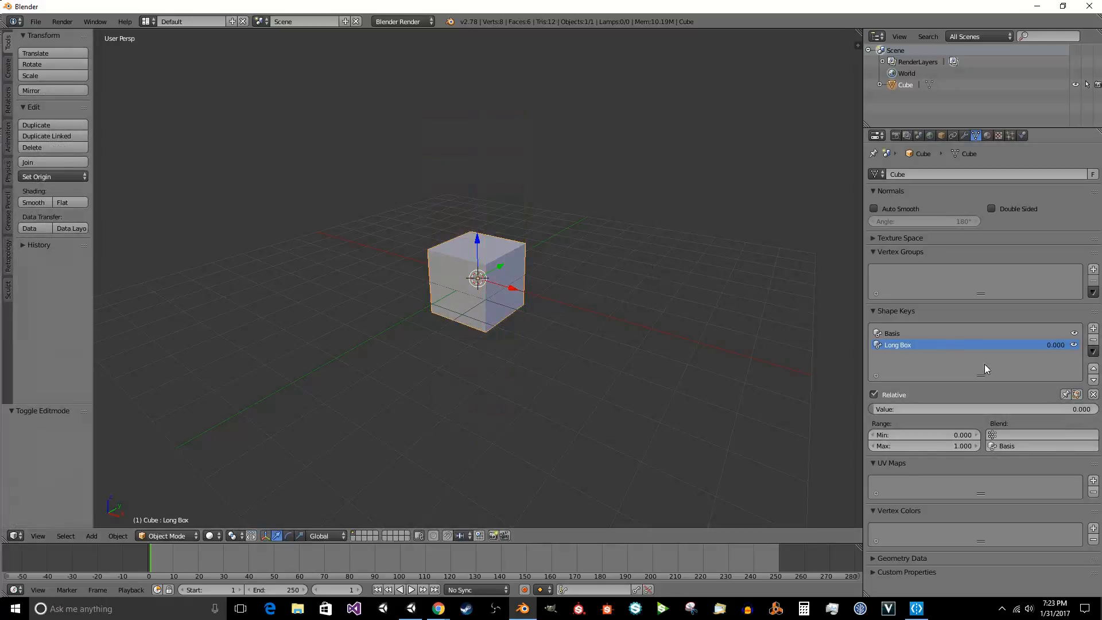
# Test the Long Box value slider and bring it back to 0.
pyautogui.moveTo(956, 411)
pyautogui.mouseDown()
pyautogui.moveTo(973, 411)
pyautogui.moveTo(913, 409)
pyautogui.moveTo(1024, 410)
pyautogui.mouseUp()
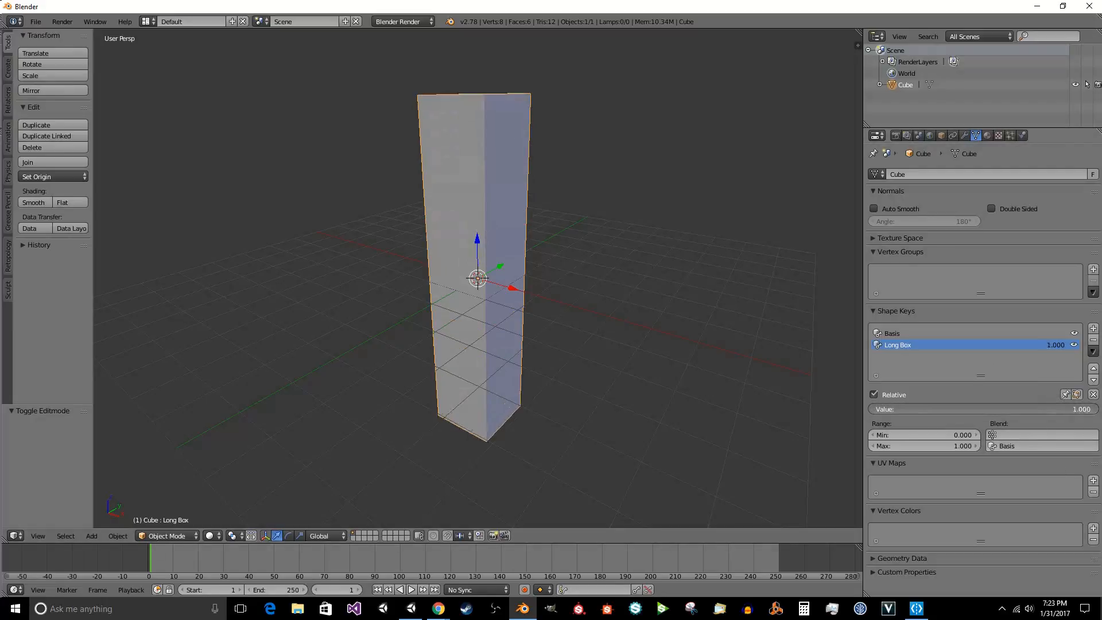
pyautogui.moveTo(956, 410)
pyautogui.mouseDown()
pyautogui.moveTo(896, 410)
pyautogui.moveTo(955, 410)
pyautogui.mouseUp()
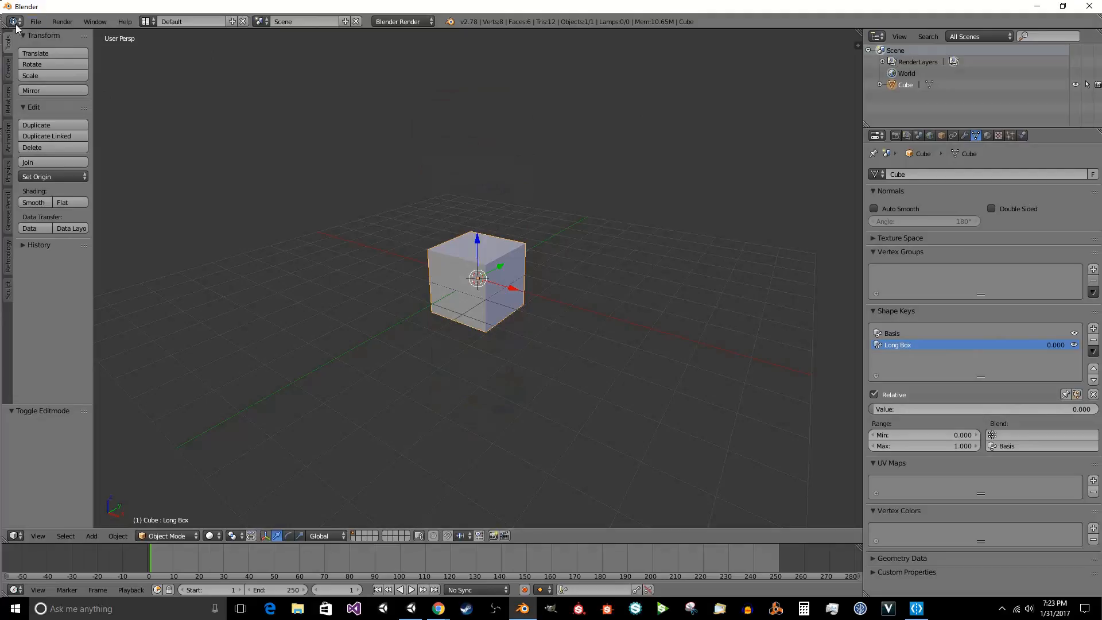
# Save the scene over the existing Simple Box.blend file.
pyautogui.click(36, 22)
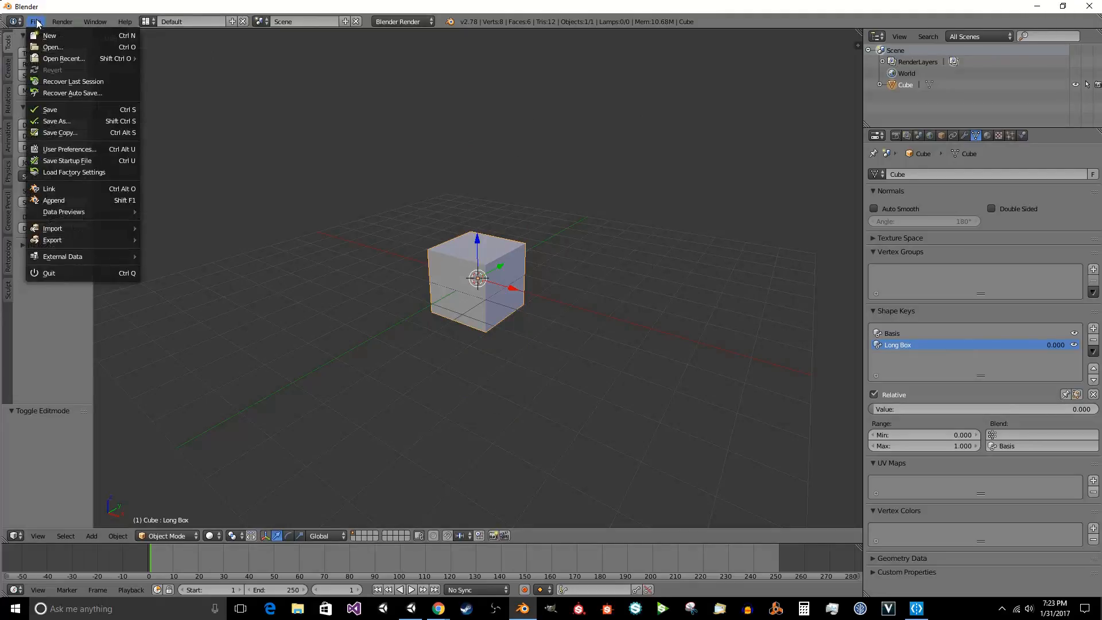
pyautogui.click(52, 121)
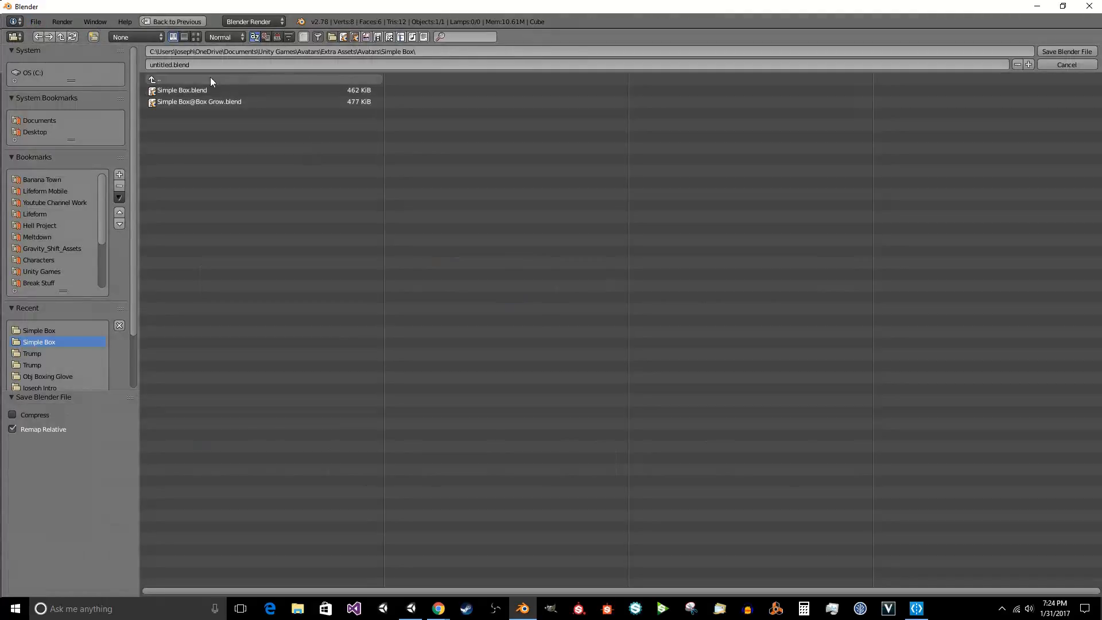
pyautogui.click(197, 88)
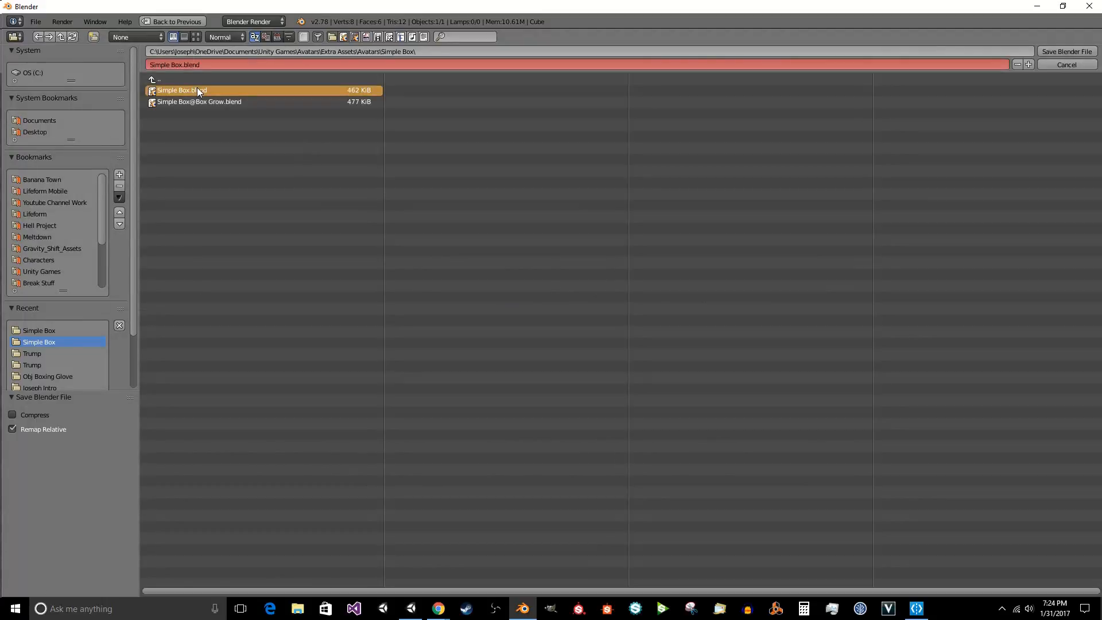
pyautogui.doubleClick(253, 90)
pyautogui.scroll(-3, 626, 269)
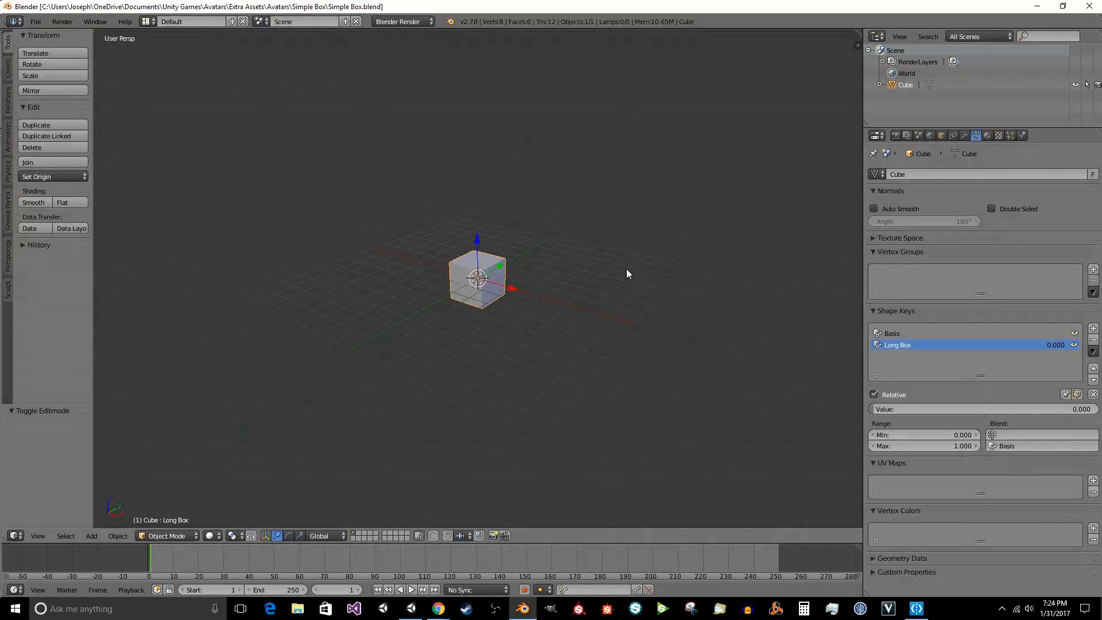
pyautogui.scroll(3, 626, 269)
pyautogui.scroll(1, 626, 269)
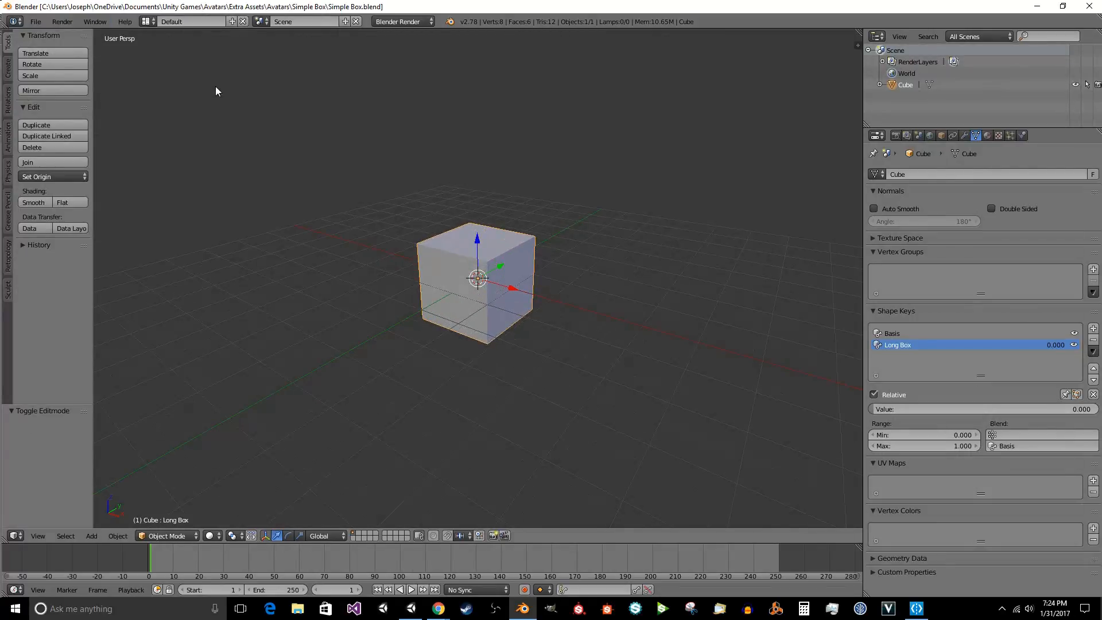
# Export the scene as FBX over Simple Box.fbx in the Simple Box artwork folder.
pyautogui.click(36, 21)
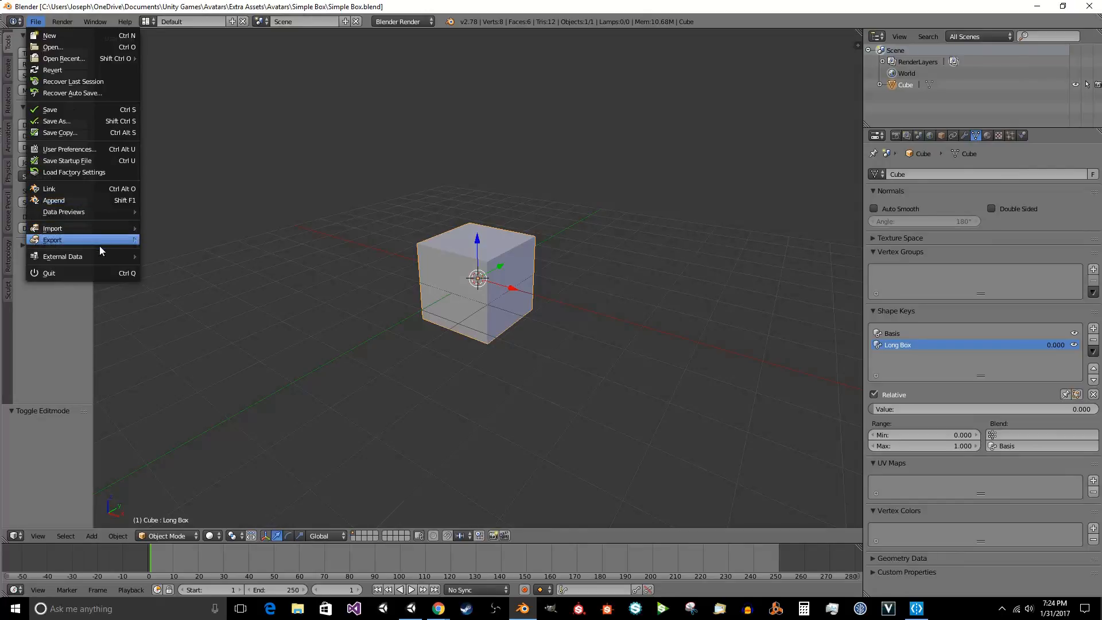
pyautogui.moveTo(82, 239)
pyautogui.click(191, 272)
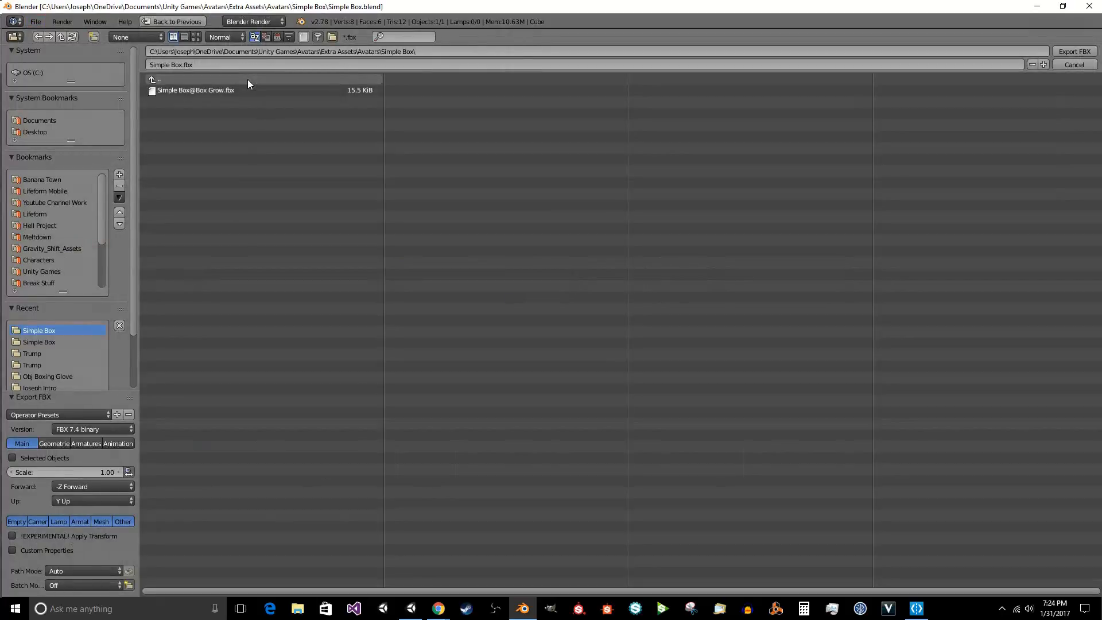
pyautogui.click(58, 342)
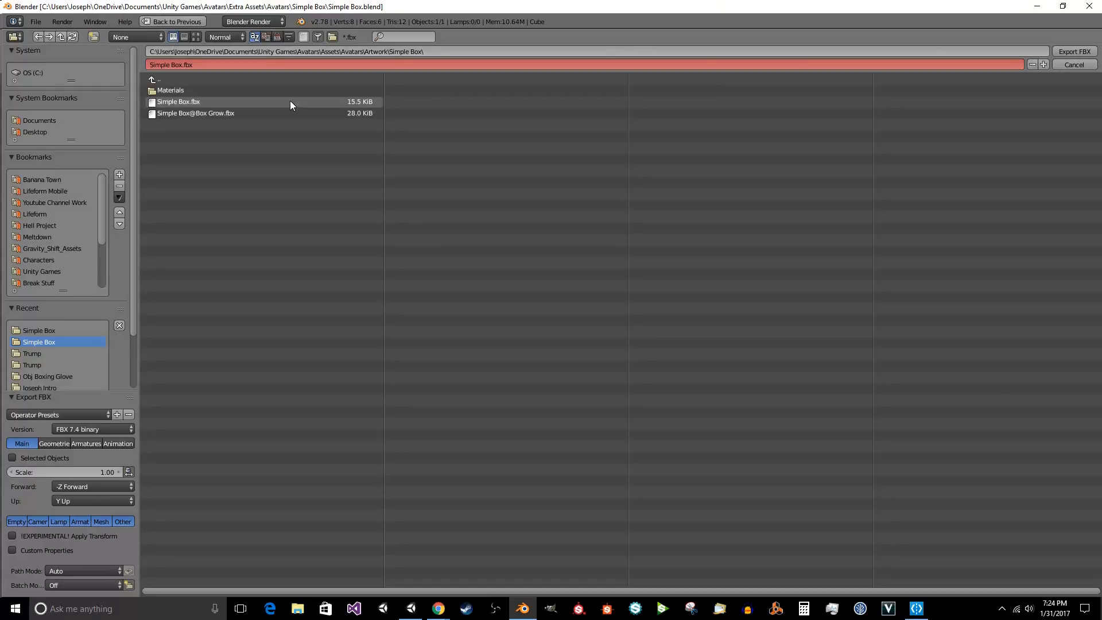
pyautogui.doubleClick(206, 103)
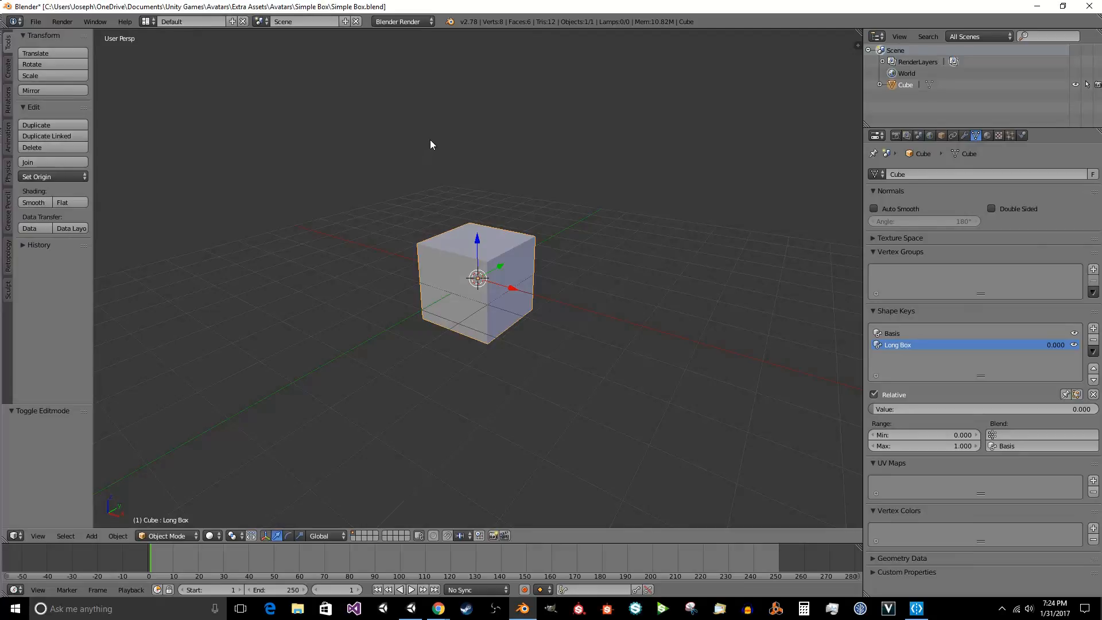
# Sweep the Long Box value slider up to full stretch and back down to 0.
pyautogui.click(931, 407)
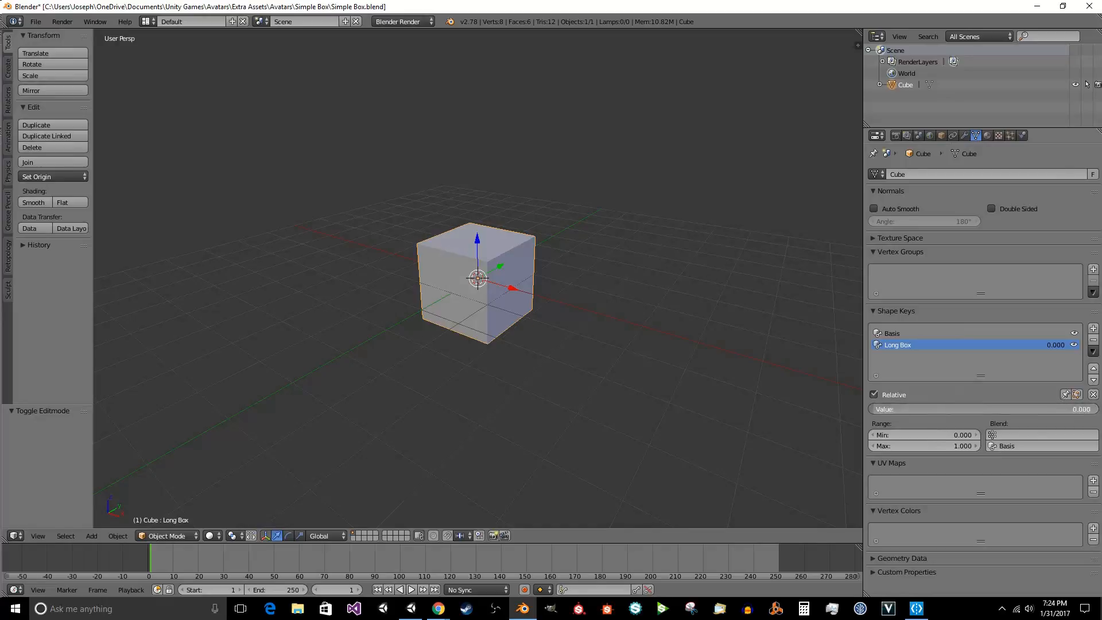
pyautogui.moveTo(931, 408); pyautogui.dragTo(964, 408)
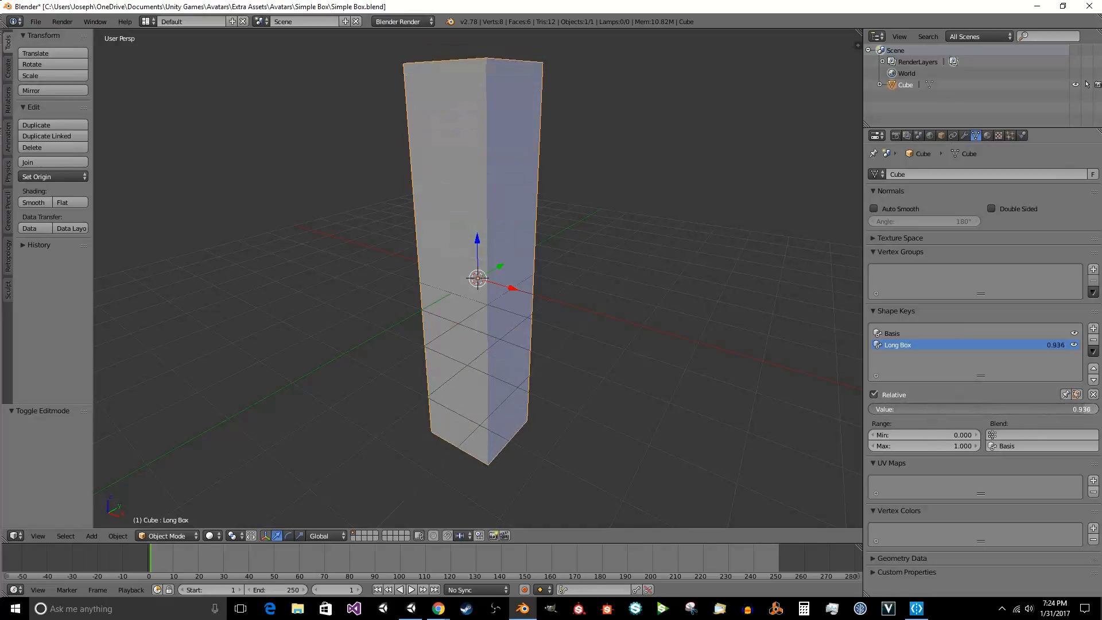
pyautogui.moveTo(965, 410); pyautogui.dragTo(1045, 337)
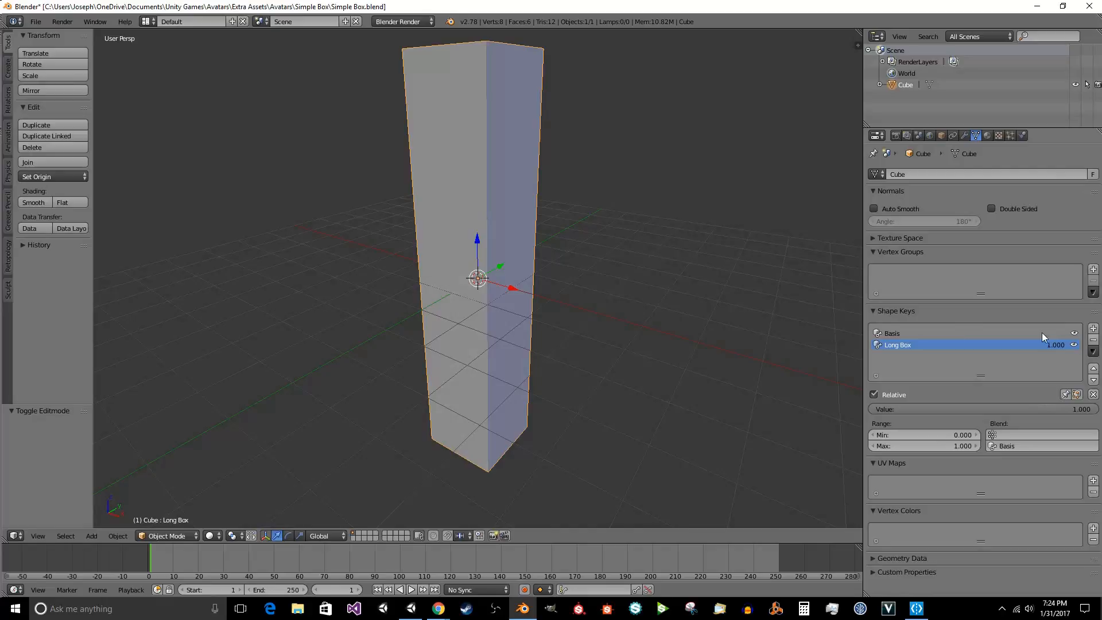
pyautogui.moveTo(986, 410)
pyautogui.mouseDown()
pyautogui.moveTo(957, 409)
pyautogui.moveTo(1090, 409)
pyautogui.moveTo(927, 409)
pyautogui.mouseUp()
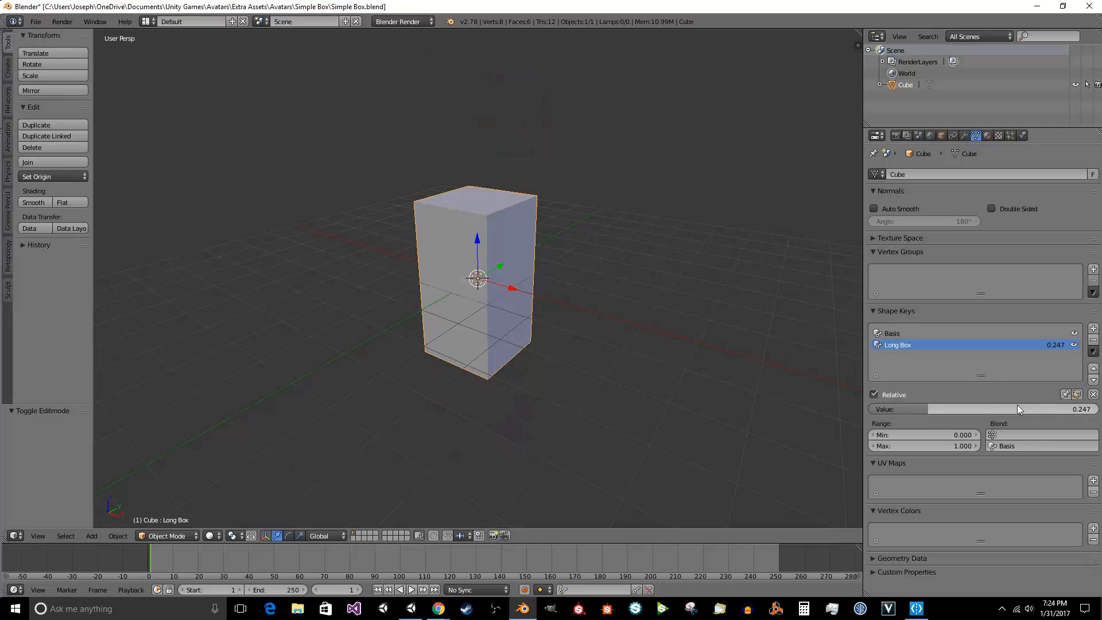
pyautogui.moveTo(1017, 409); pyautogui.dragTo(874, 409)
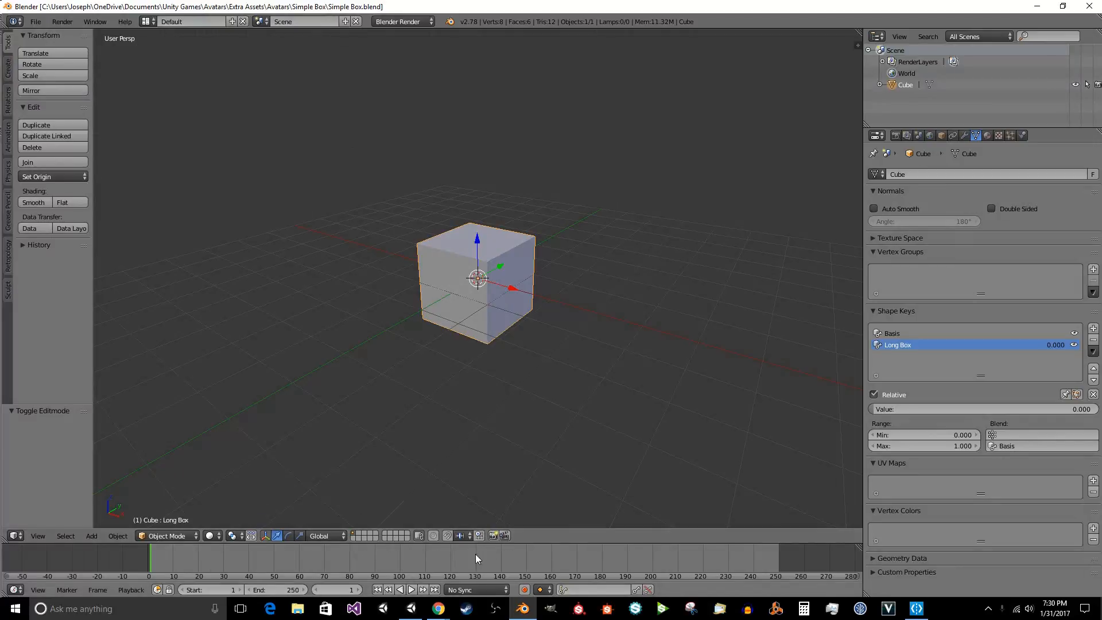
# In Unity, drag Simple Box into the Hierarchy and scrub its Long Box blend shape.
pyautogui.click(412, 608)
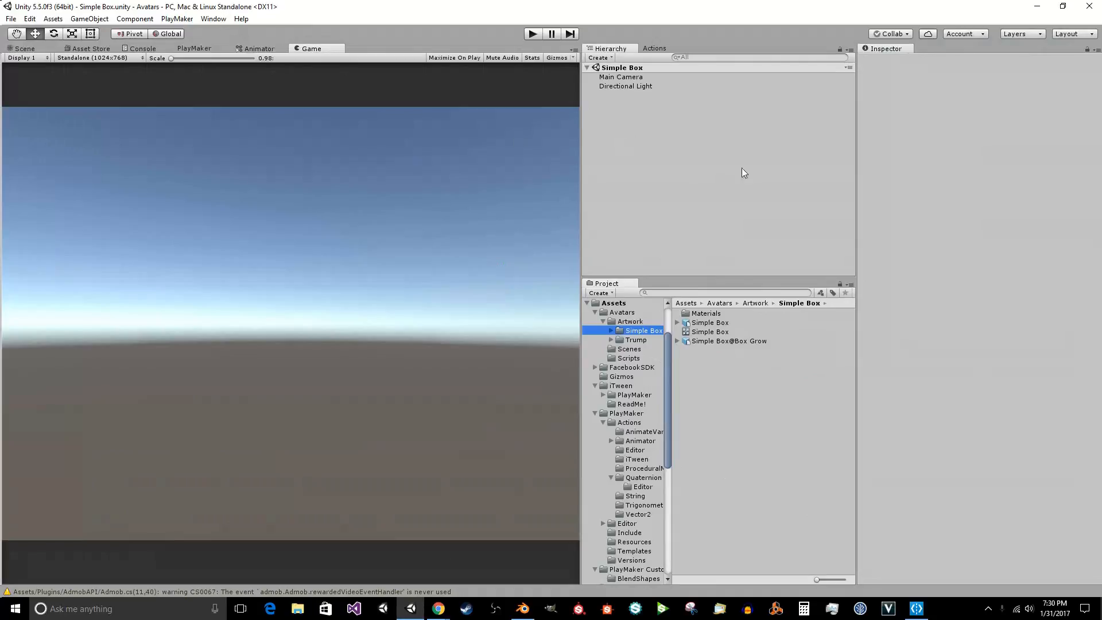
pyautogui.click(714, 324)
pyautogui.moveTo(714, 326); pyautogui.dragTo(660, 153)
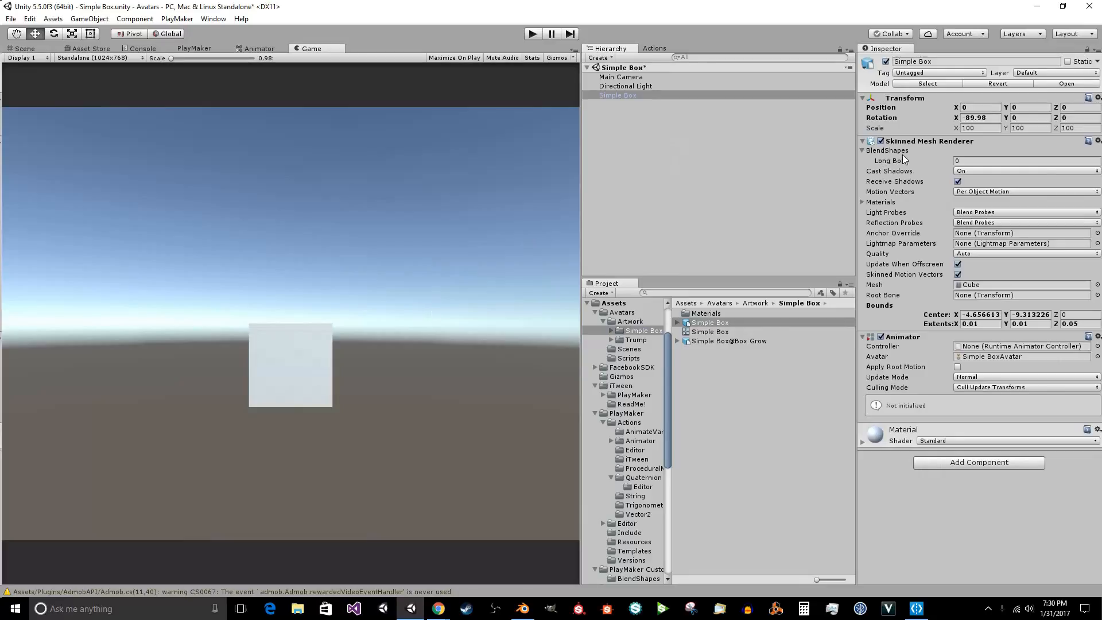
pyautogui.moveTo(887, 162)
pyautogui.mouseDown()
pyautogui.moveTo(138, 280)
pyautogui.moveTo(155, 250)
pyautogui.moveTo(69, 305)
pyautogui.mouseUp()
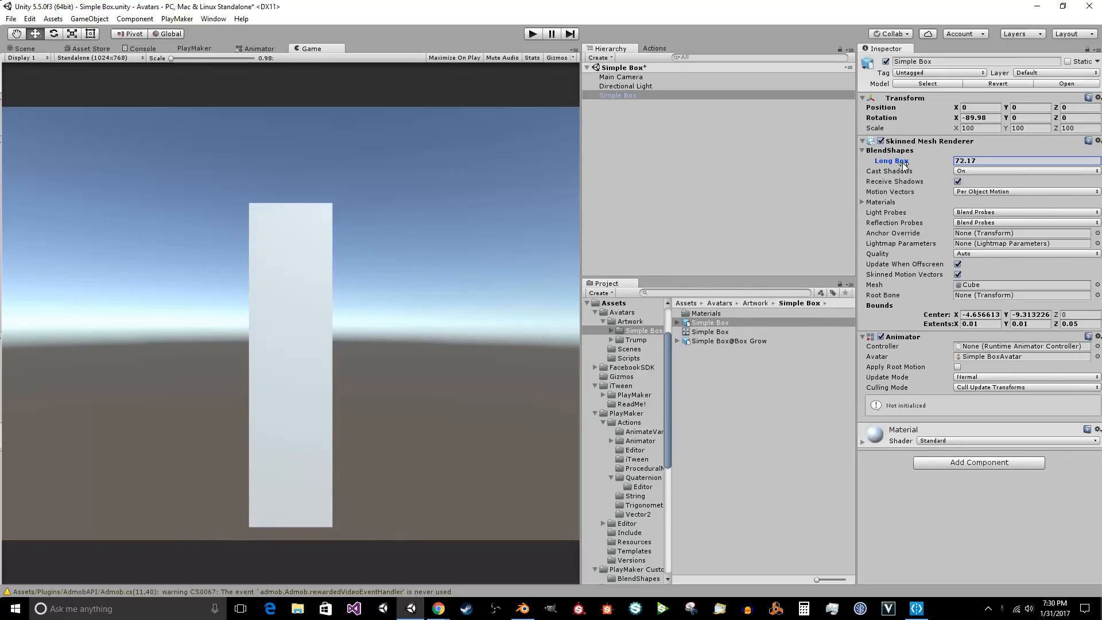
pyautogui.moveTo(902, 163)
pyautogui.mouseDown()
pyautogui.moveTo(844, 167)
pyautogui.moveTo(841, 191)
pyautogui.moveTo(897, 194)
pyautogui.mouseUp()
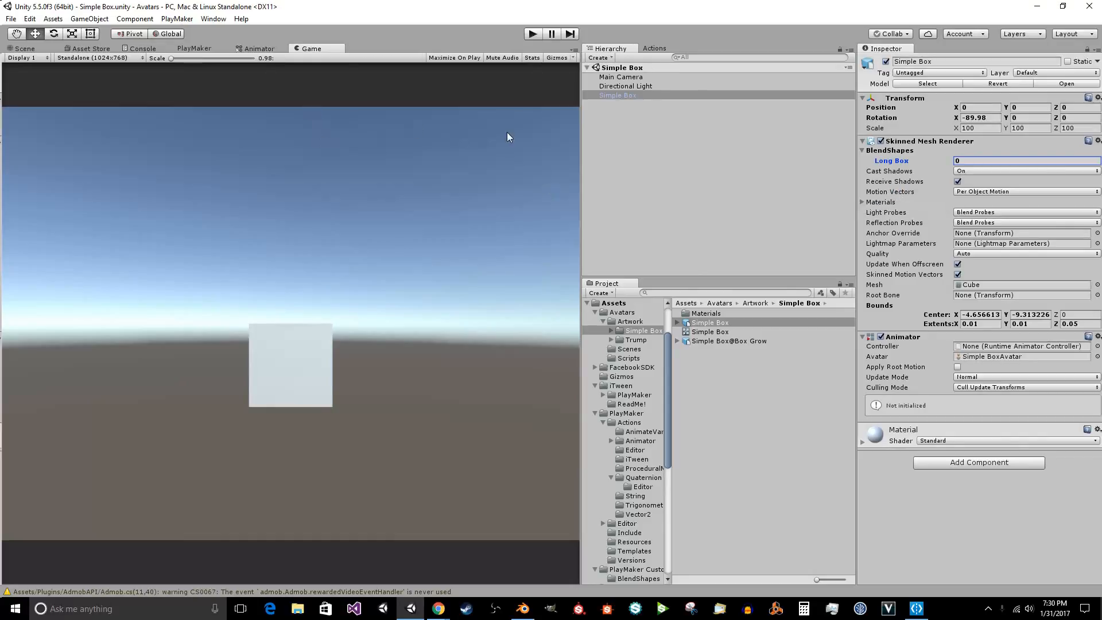
# Inspect the Simple Box@Box Grow asset's clips, then switch back to Blender.
pyautogui.click(708, 343)
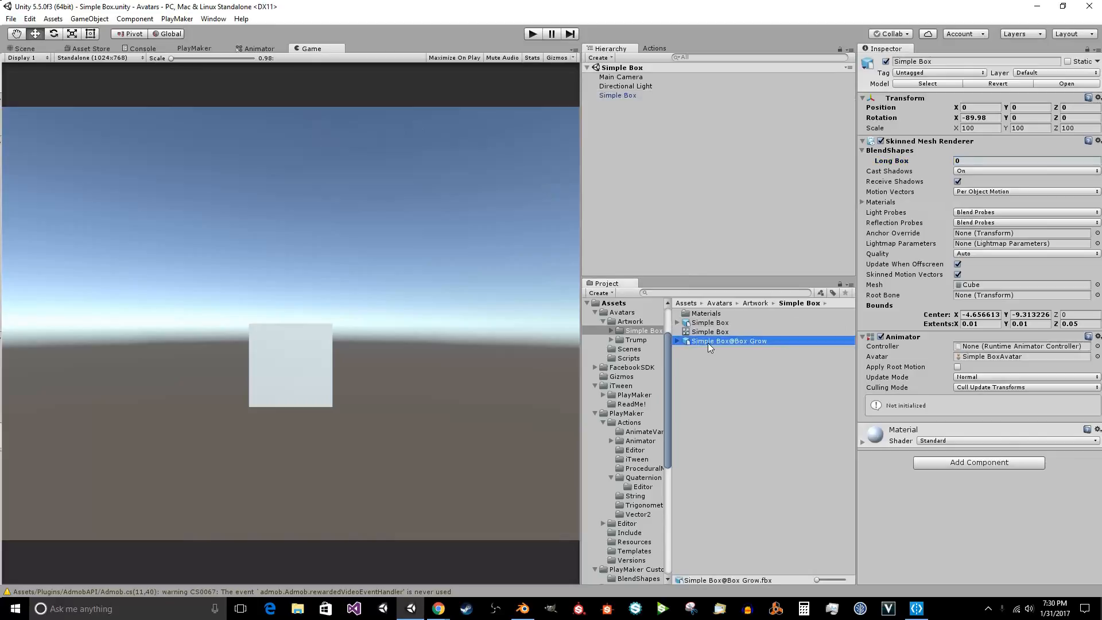
pyautogui.click(676, 341)
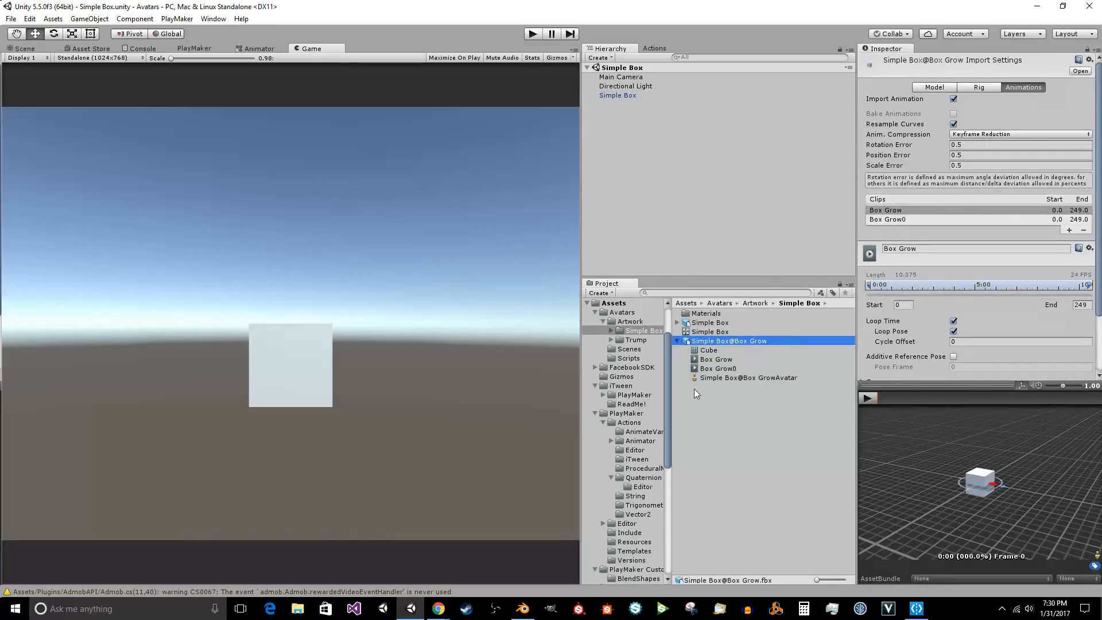
pyautogui.click(523, 609)
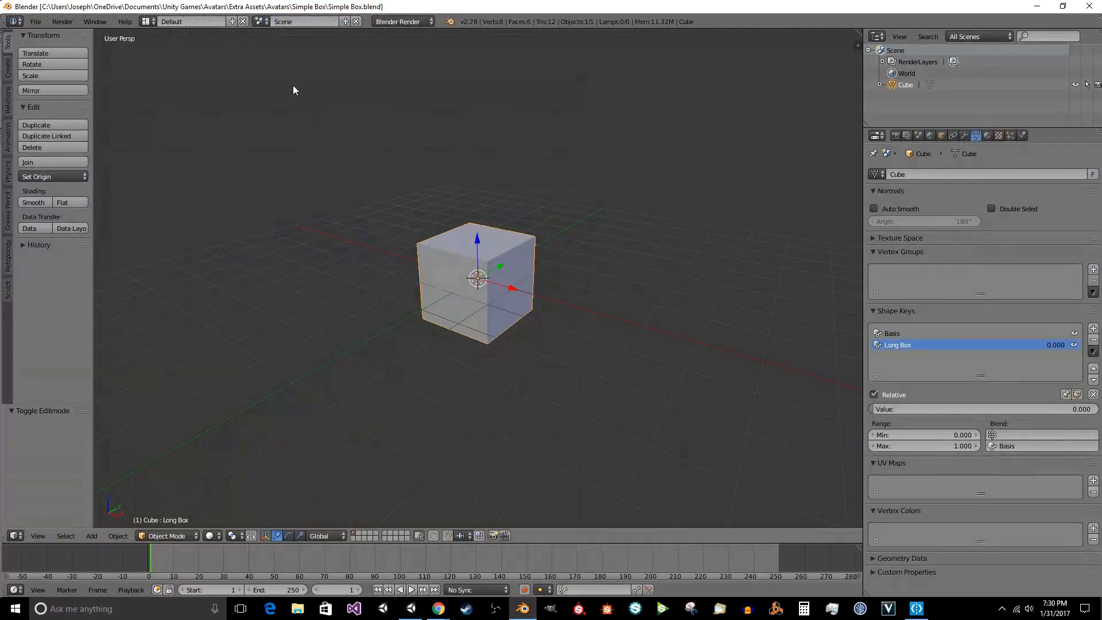
# Switch to the Animation layout, widen the dope sheet, and start a Save As.
pyautogui.click(144, 26)
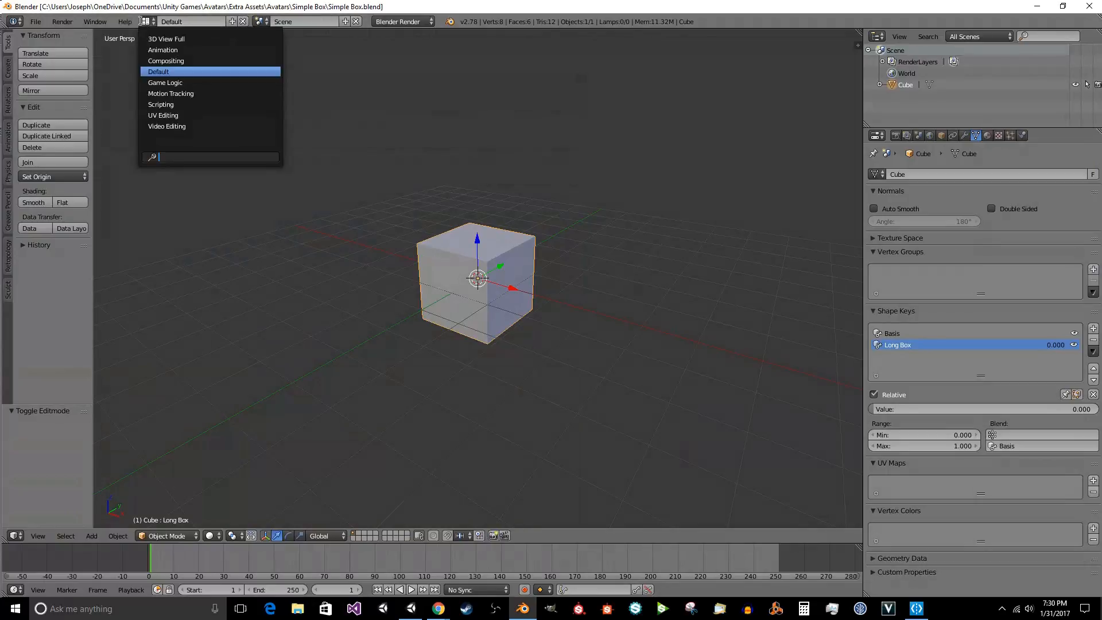
pyautogui.click(189, 50)
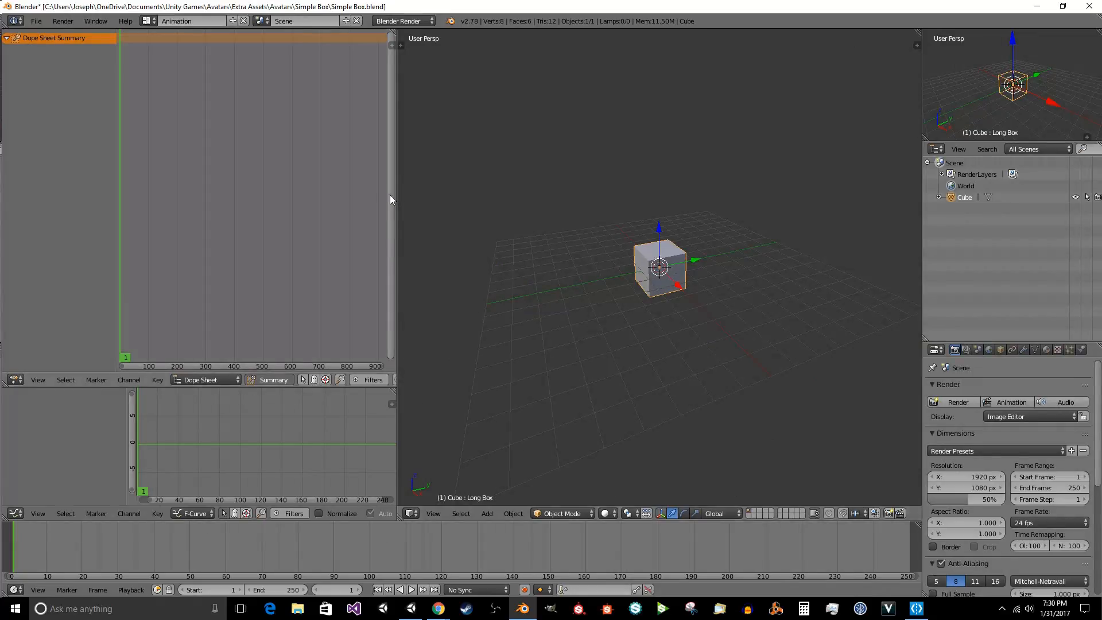
pyautogui.moveTo(392, 197); pyautogui.dragTo(506, 194)
pyautogui.scroll(5, 739, 273)
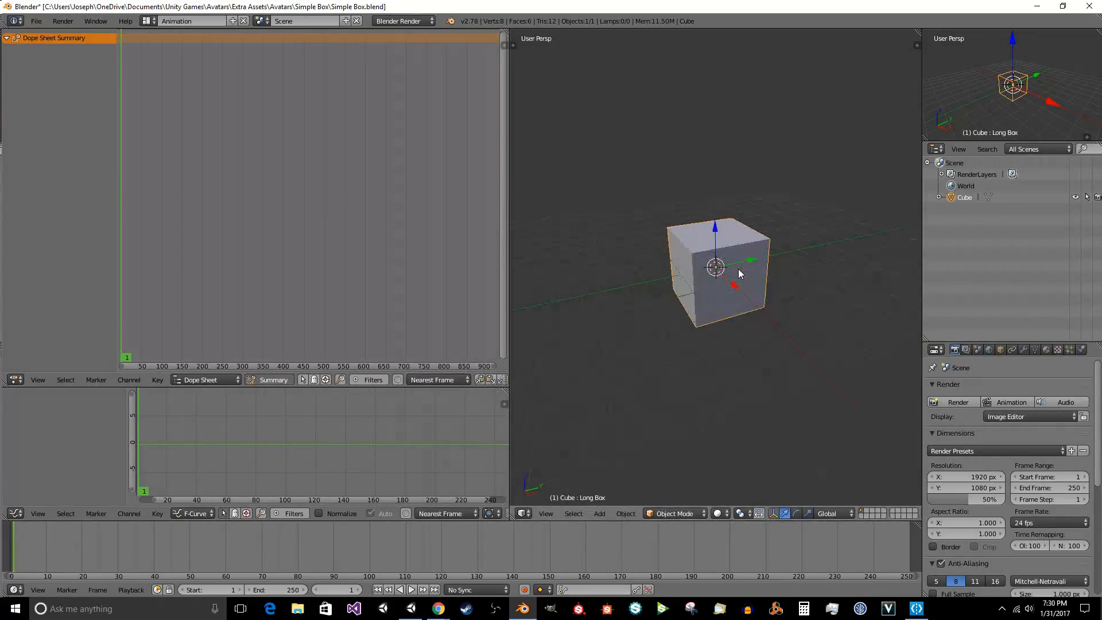
pyautogui.scroll(3, 738, 273)
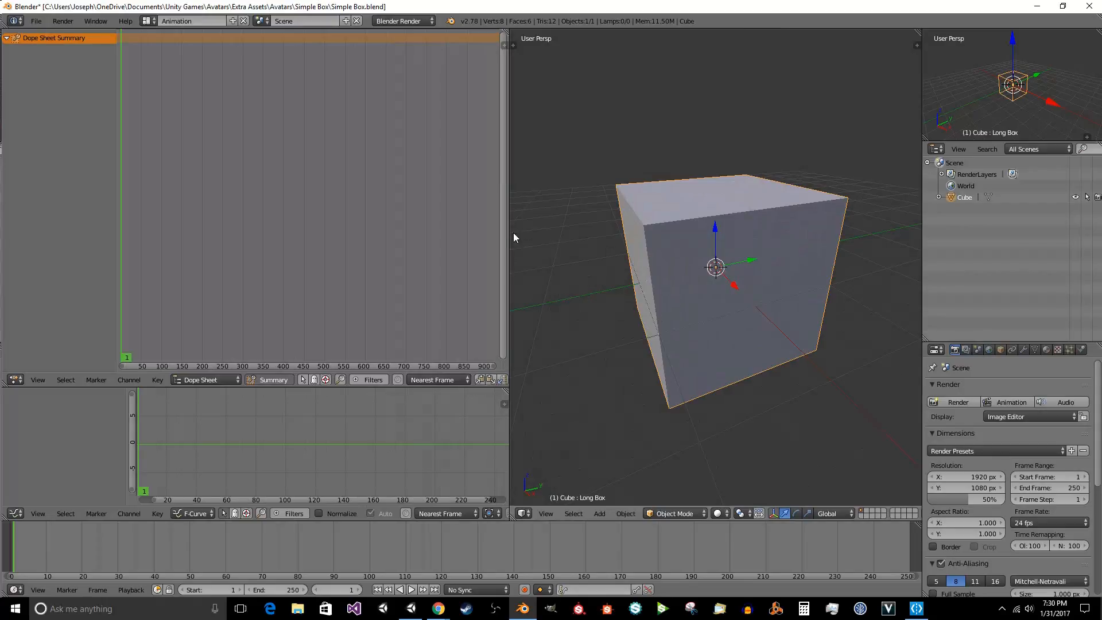
pyautogui.moveTo(504, 231)
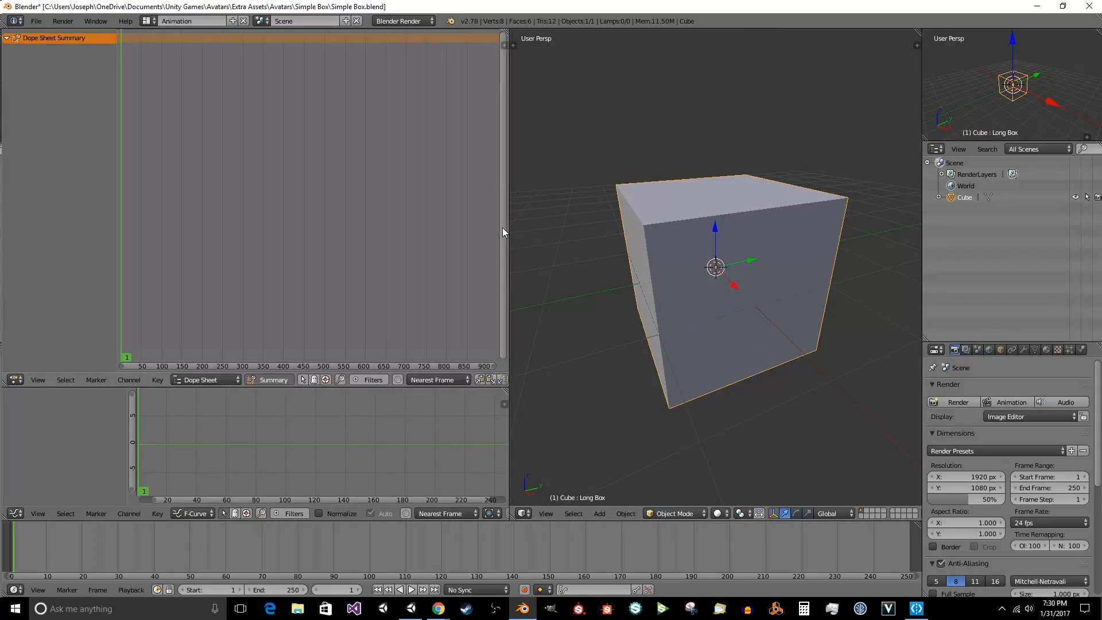
pyautogui.hotkey('ctrl', 'shift', 's')
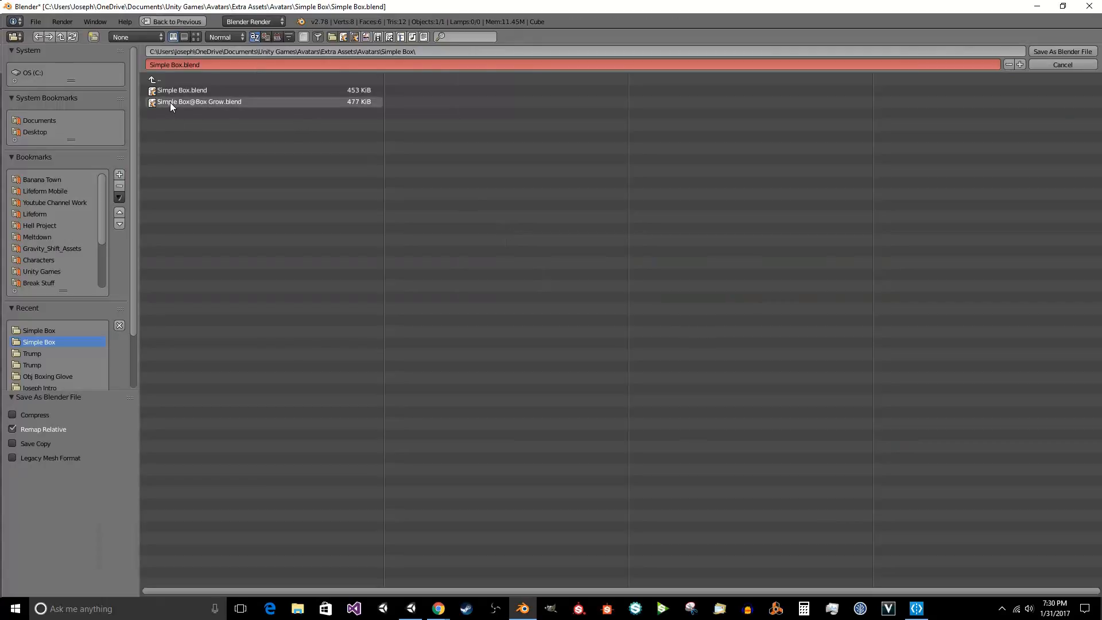
# Save the scene as Simple Box@Box Grow.blend after toggling between the two file names.
pyautogui.click(170, 101)
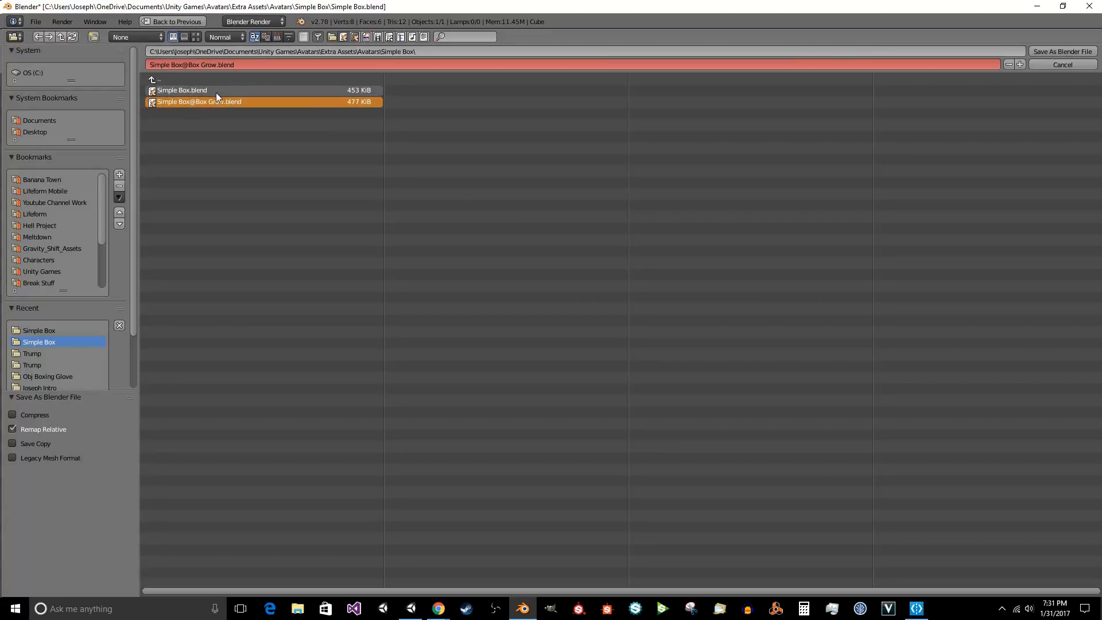
pyautogui.click(191, 93)
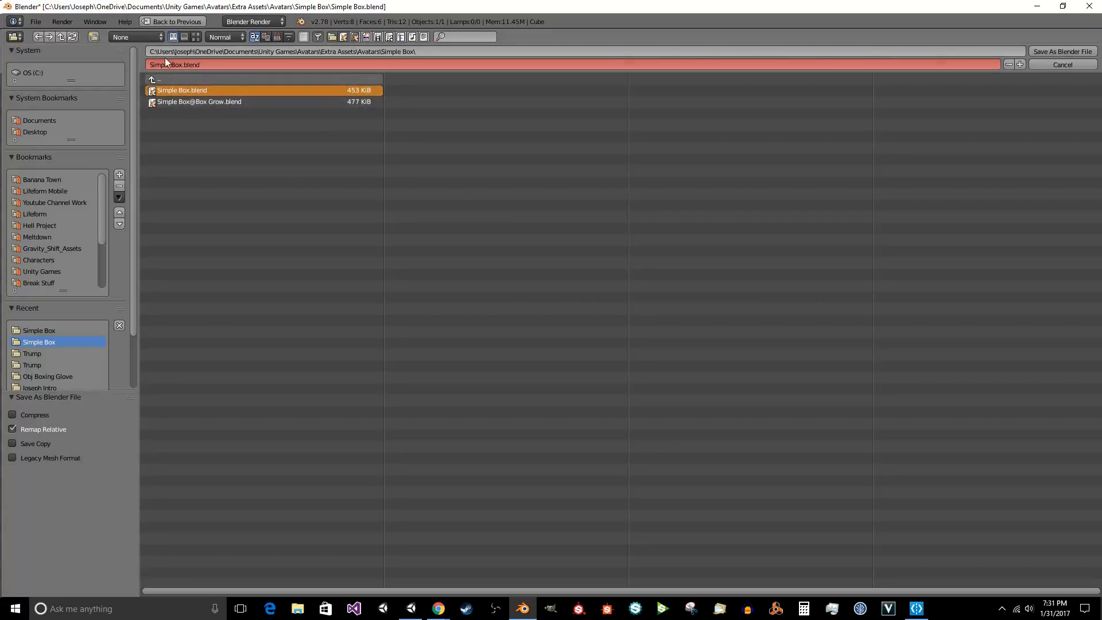
pyautogui.click(176, 102)
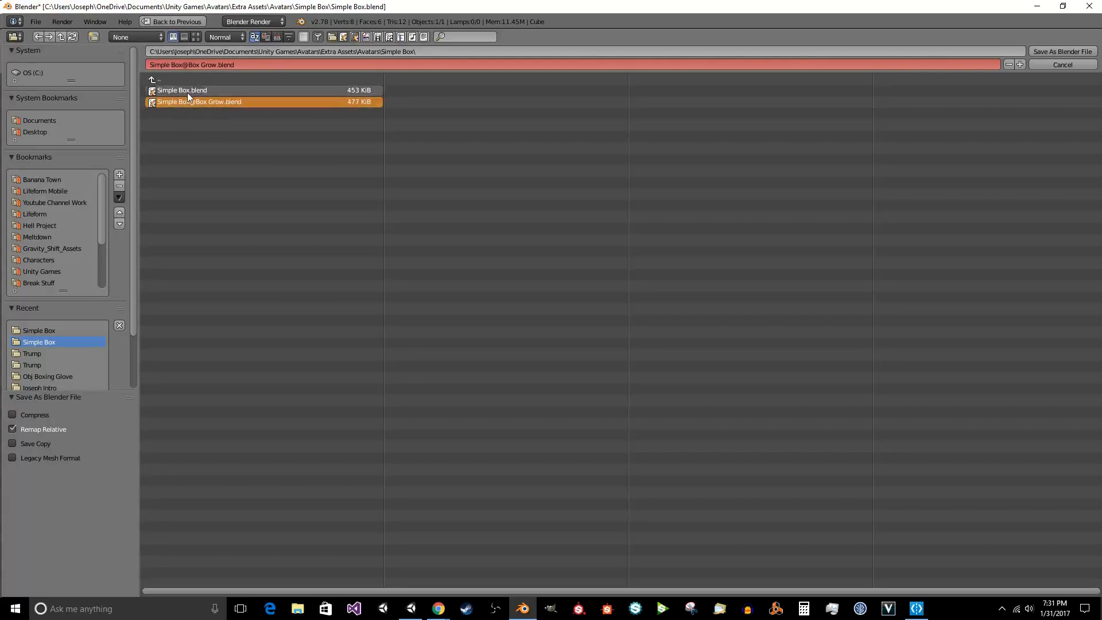
pyautogui.doubleClick(217, 104)
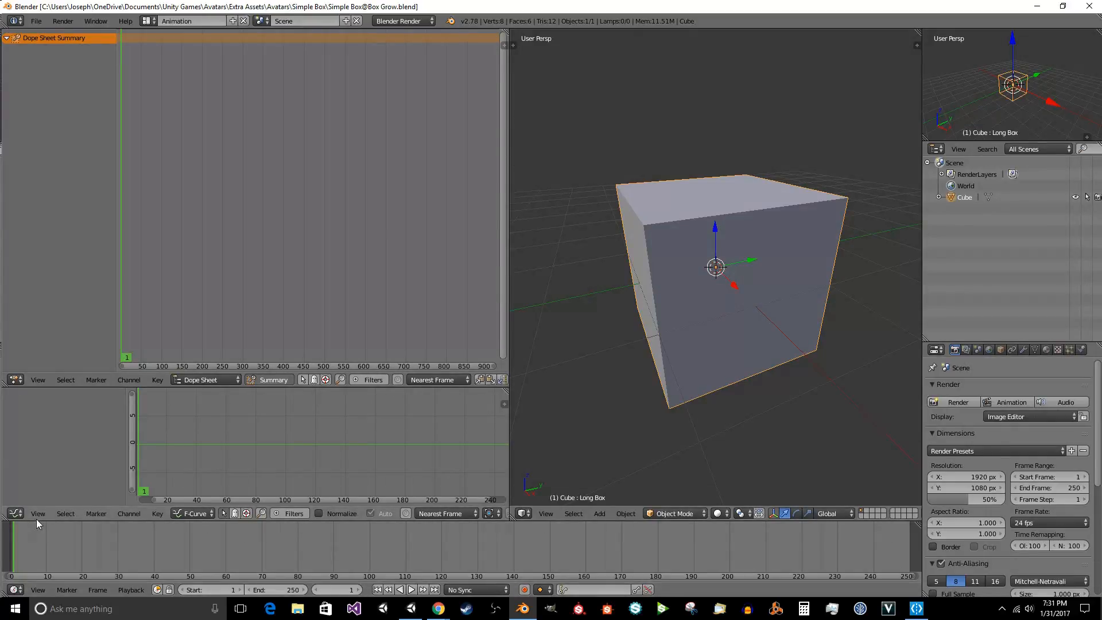
# Turn the graph area into a Dope Sheet in Action Editor mode.
pyautogui.click(18, 514)
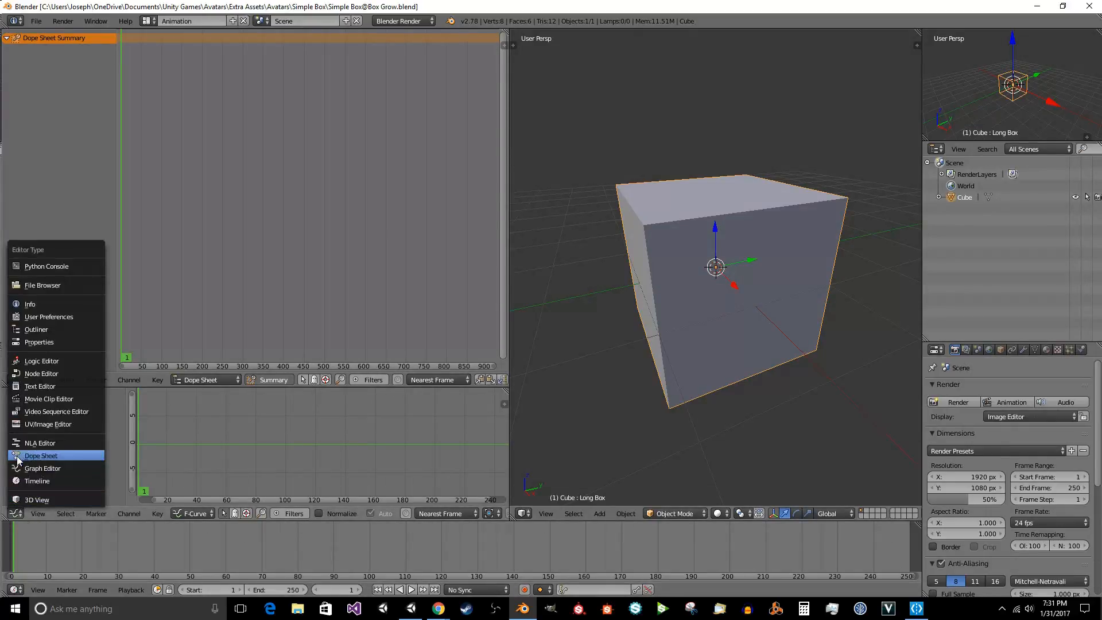
pyautogui.click(17, 456)
pyautogui.click(230, 514)
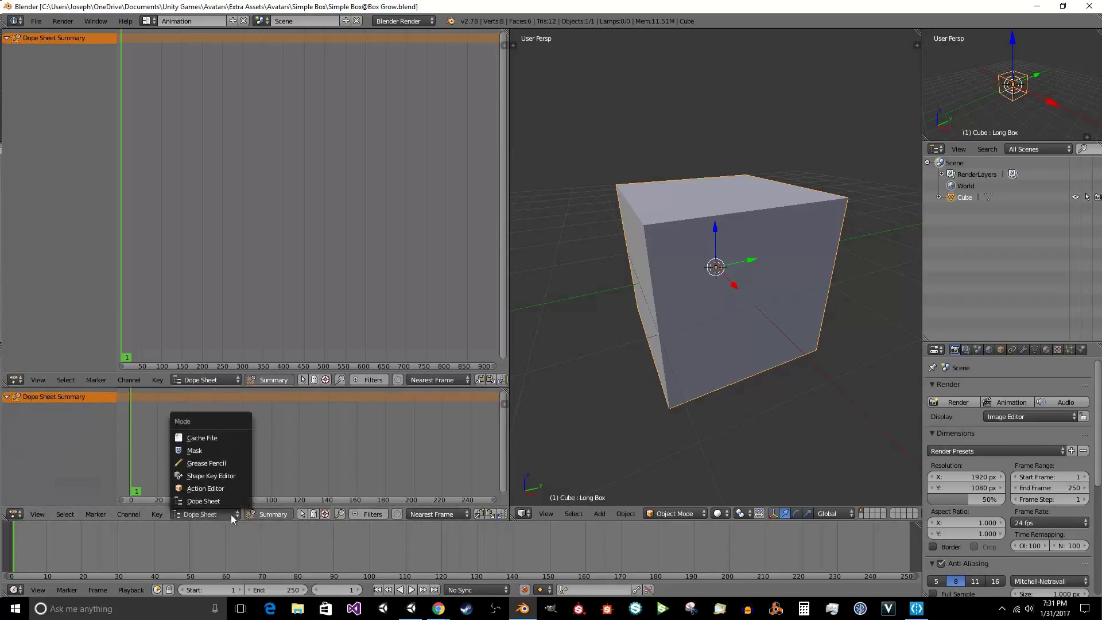
pyautogui.click(222, 487)
# Create a new action for the cube and rename it Long Box.
pyautogui.click(274, 516)
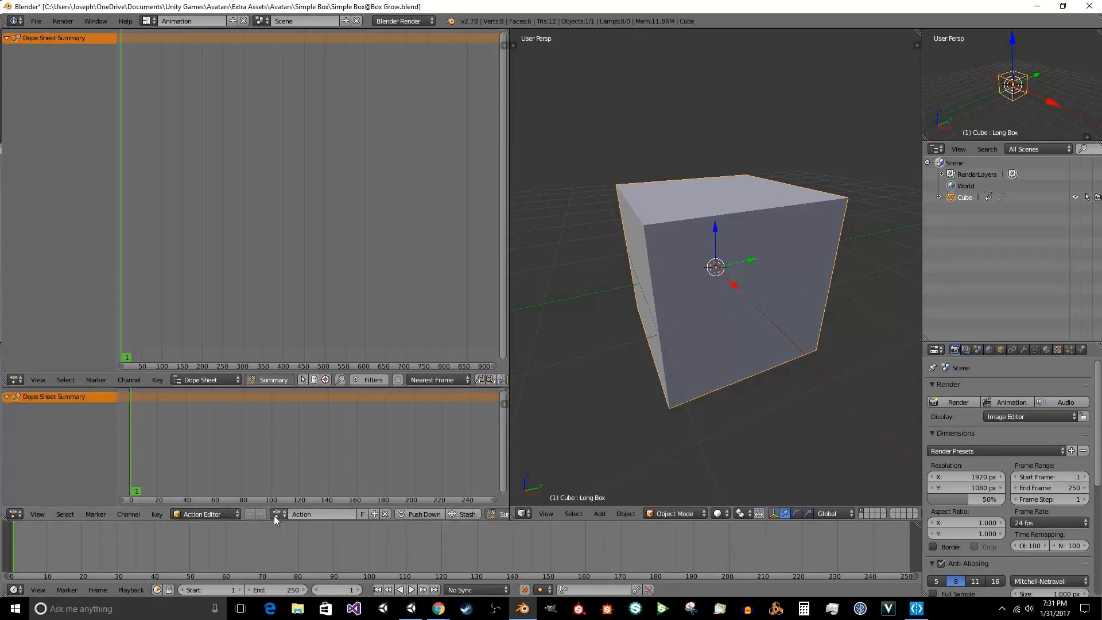
pyautogui.click(359, 512)
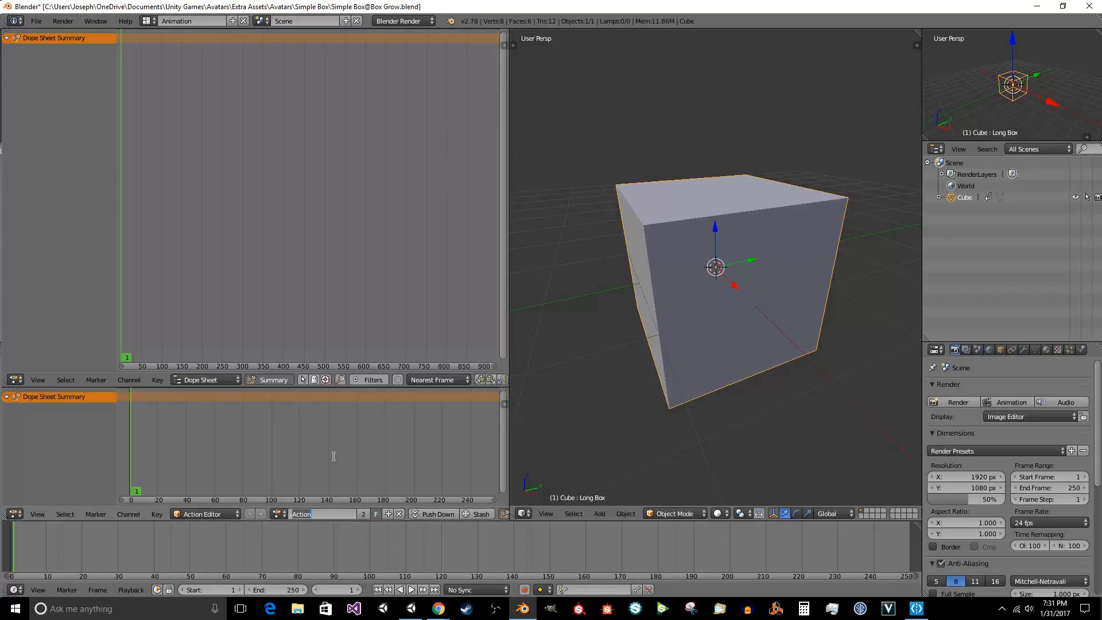
pyautogui.write('Long Box')
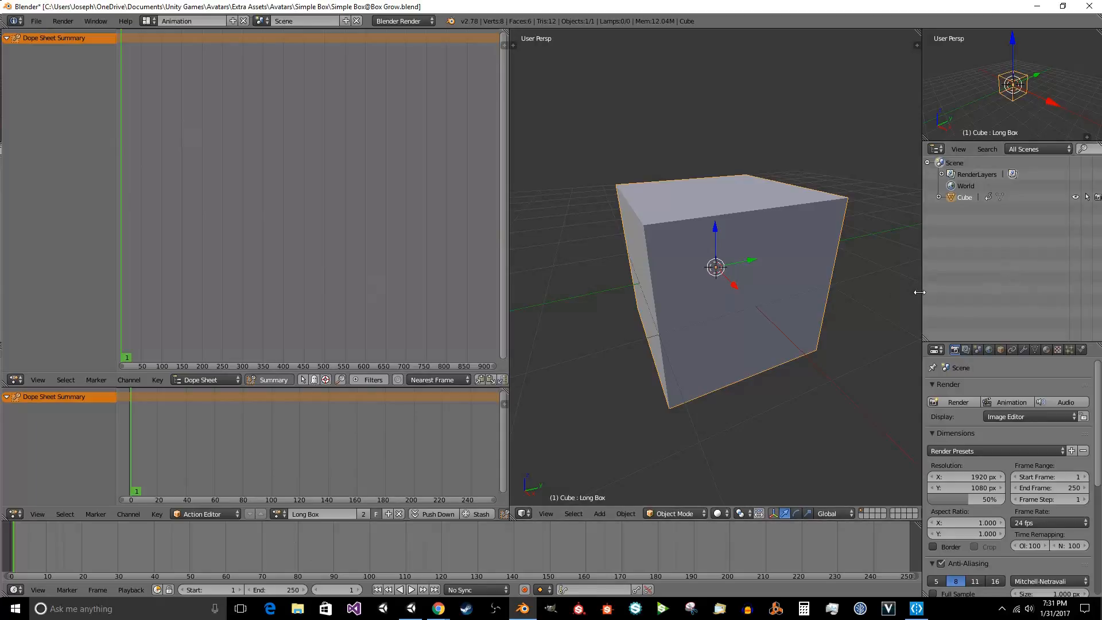
pyautogui.moveTo(923, 288); pyautogui.dragTo(851, 292)
# Activate the Long Box shape key, choose the LocRotScale keying set and key its value at frame 1.
pyautogui.moveTo(967, 343); pyautogui.dragTo(963, 223)
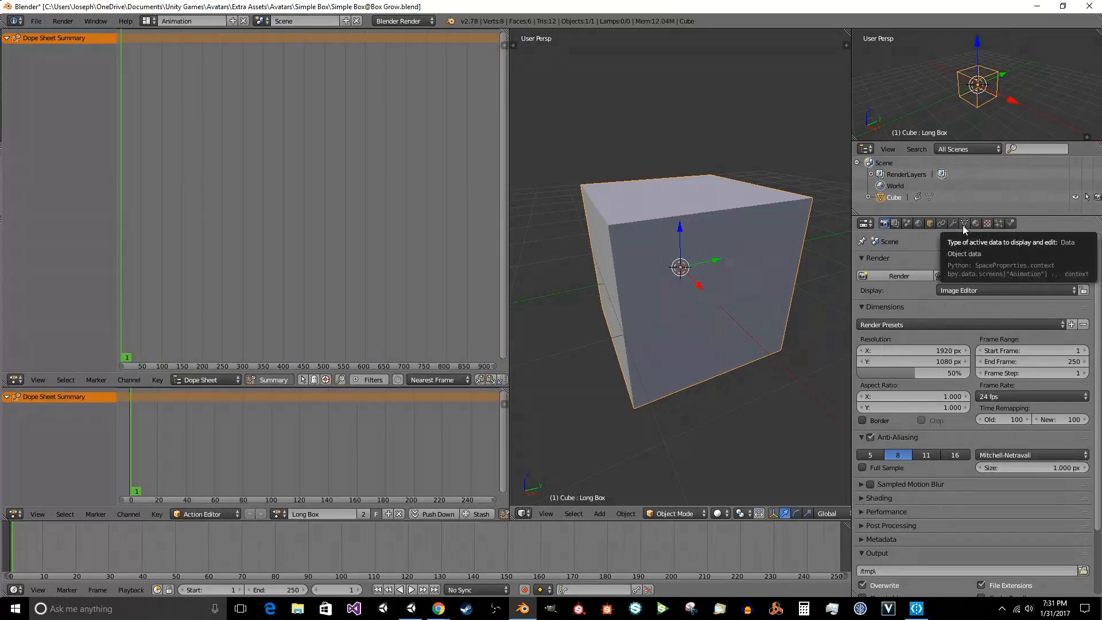
pyautogui.click(963, 224)
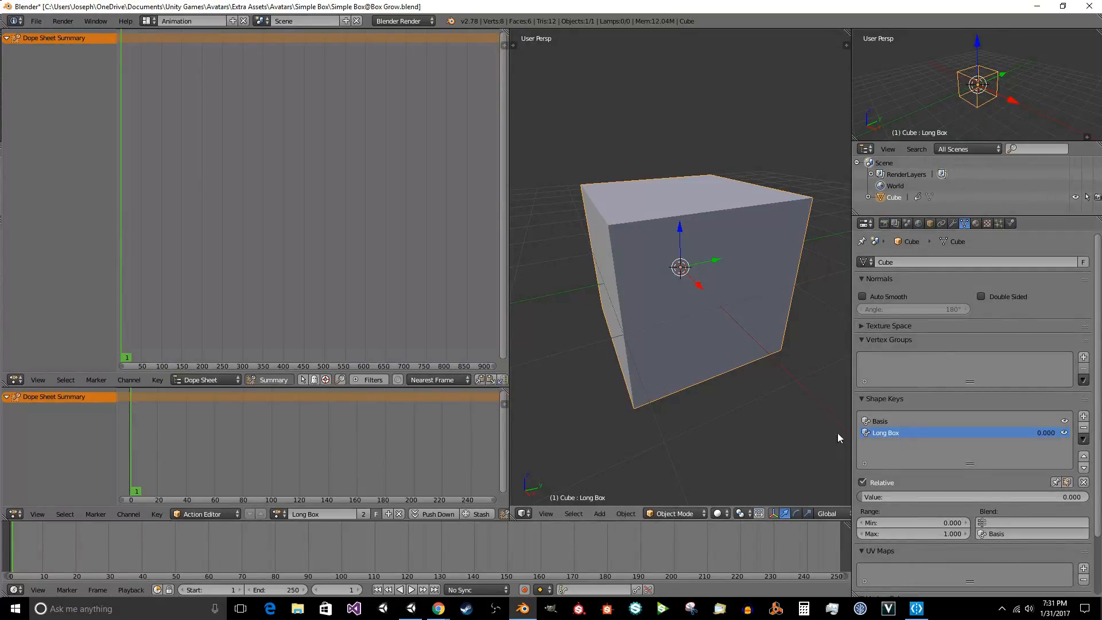
pyautogui.click(911, 421)
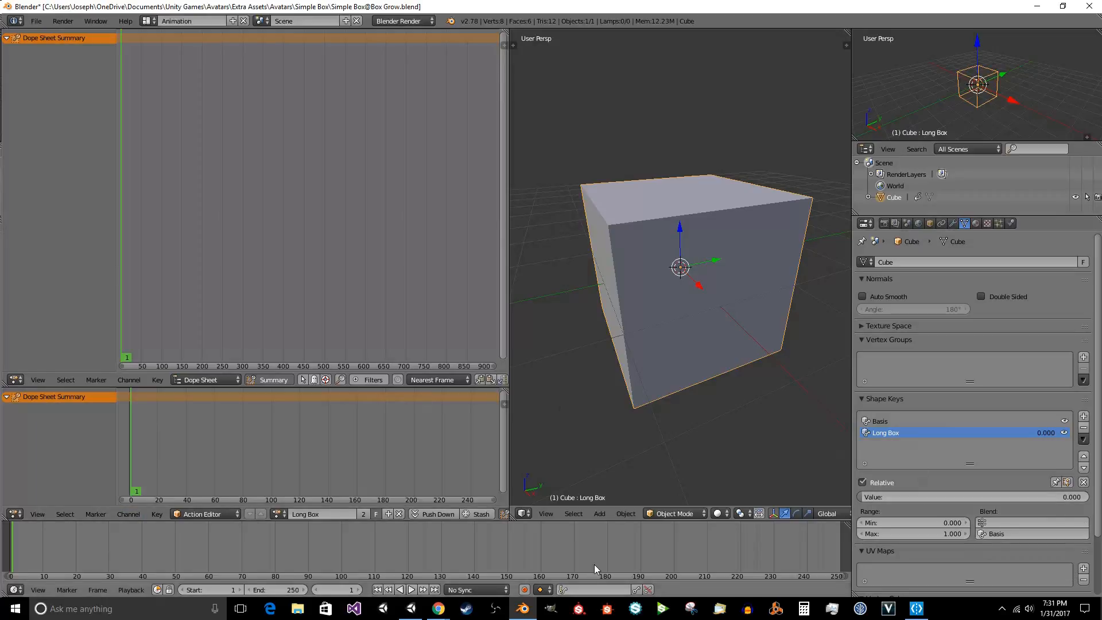
pyautogui.click(523, 591)
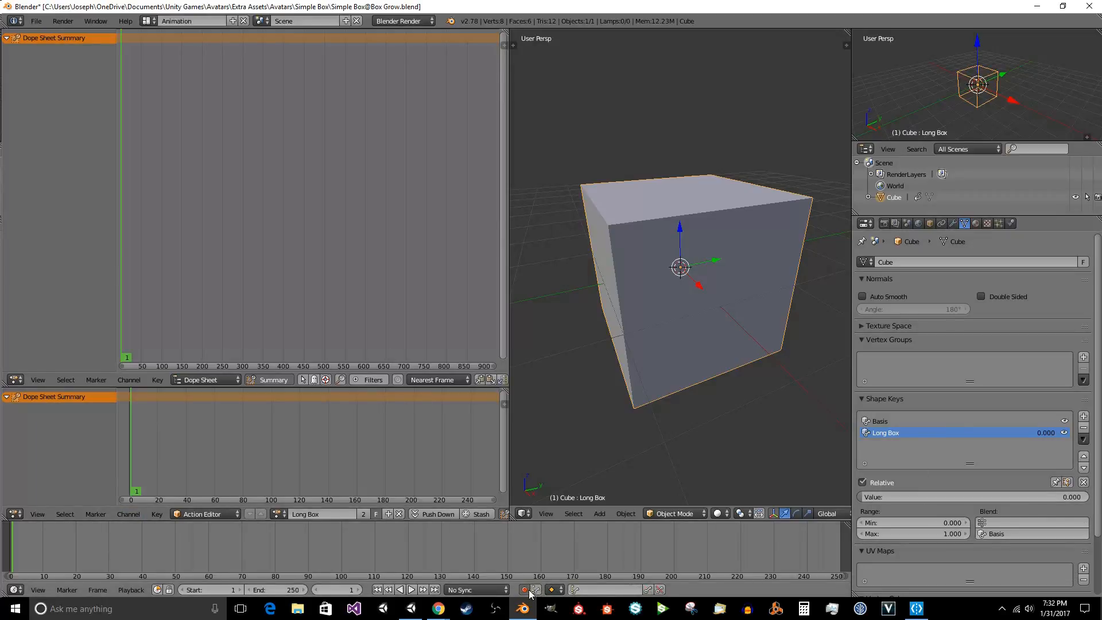
pyautogui.click(586, 591)
pyautogui.click(589, 551)
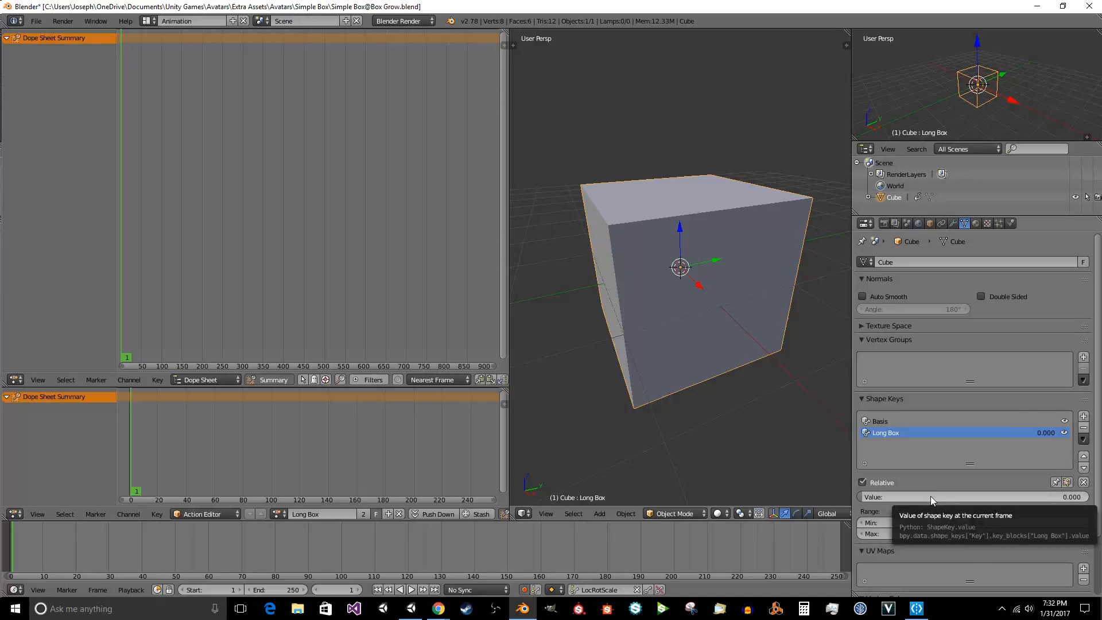
pyautogui.press('i')
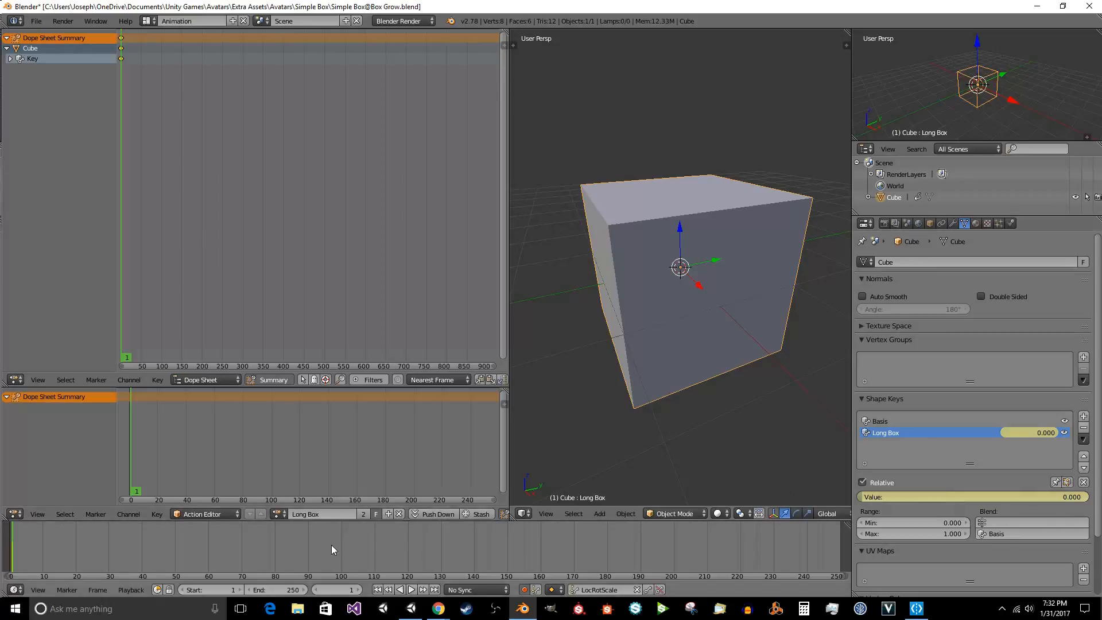
# Key Long Box at value 1 on frame 120 and value 0 on frame 250, enable Auto Keying and play it.
pyautogui.moveTo(341, 545); pyautogui.dragTo(407, 542)
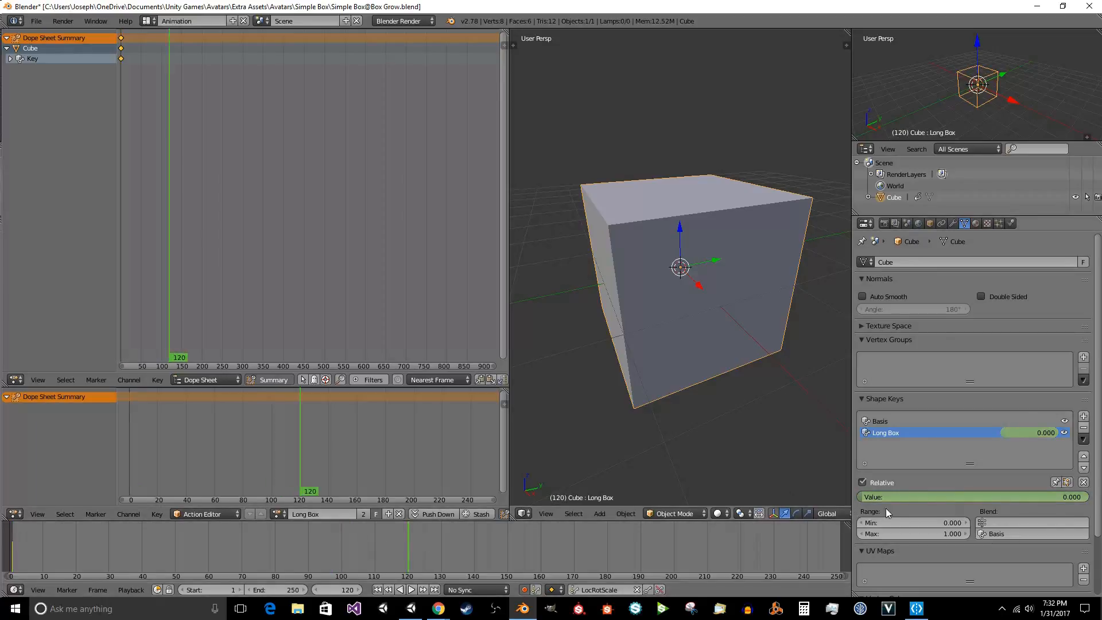
pyautogui.moveTo(911, 500); pyautogui.dragTo(1033, 500)
pyautogui.press('i')
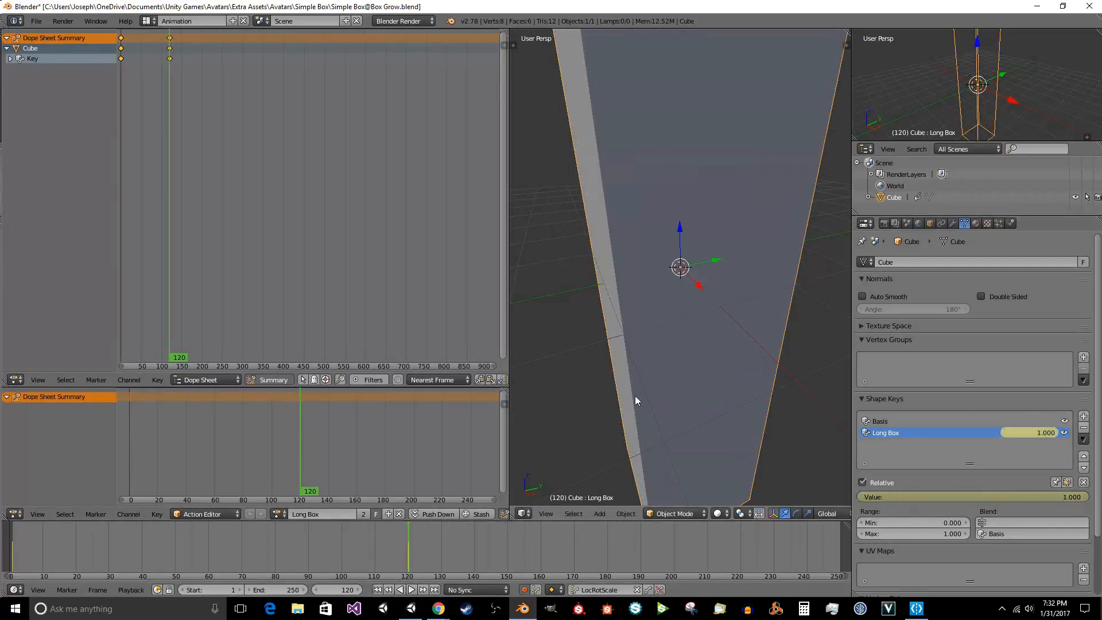
pyautogui.moveTo(644, 559); pyautogui.dragTo(837, 547)
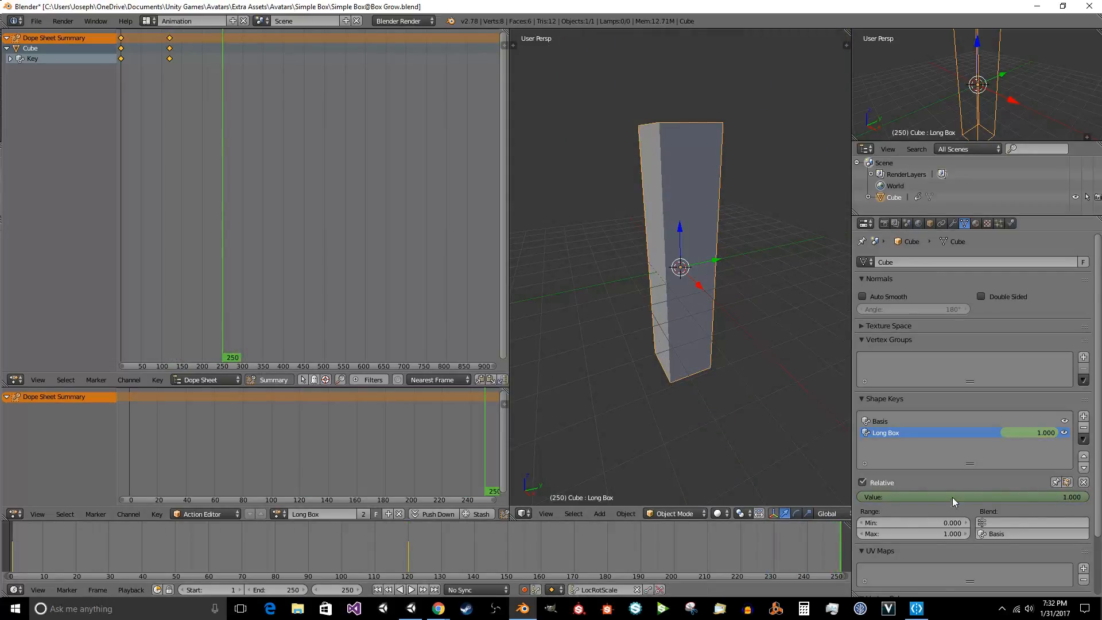
pyautogui.moveTo(953, 496)
pyautogui.mouseDown()
pyautogui.moveTo(833, 497)
pyautogui.moveTo(866, 497)
pyautogui.mouseUp()
pyautogui.press('i')
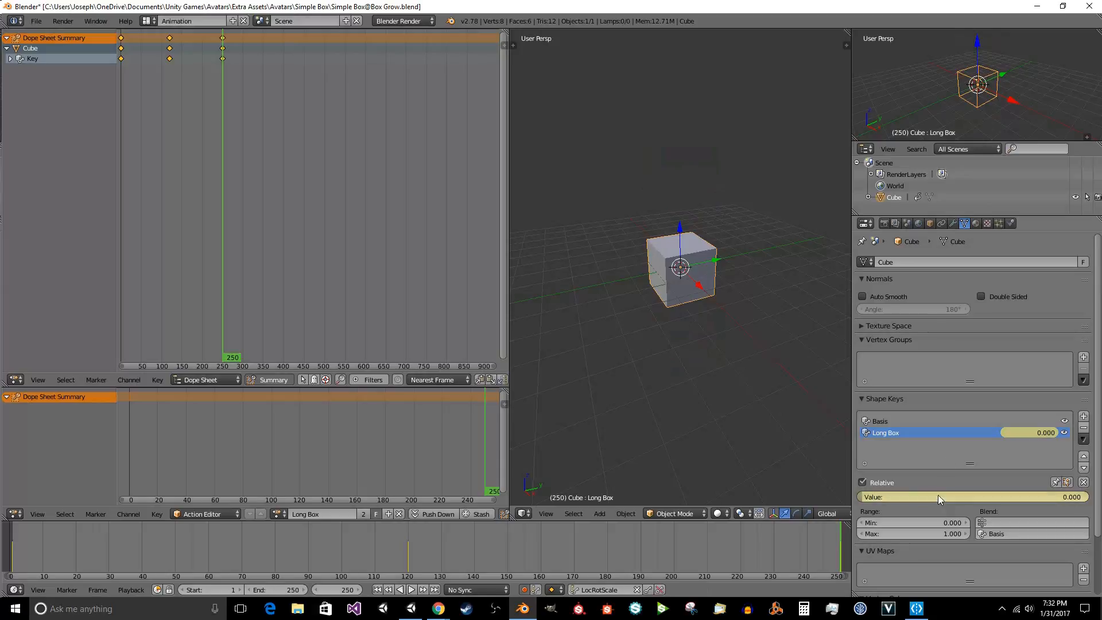
pyautogui.click(524, 591)
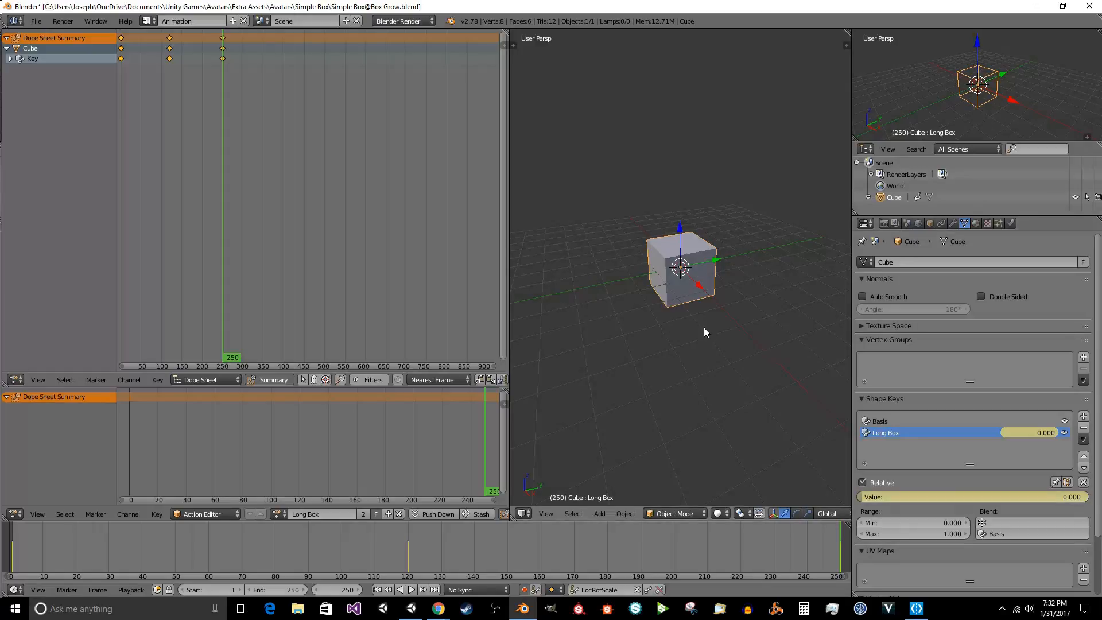
pyautogui.hotkey('alt', 'a')
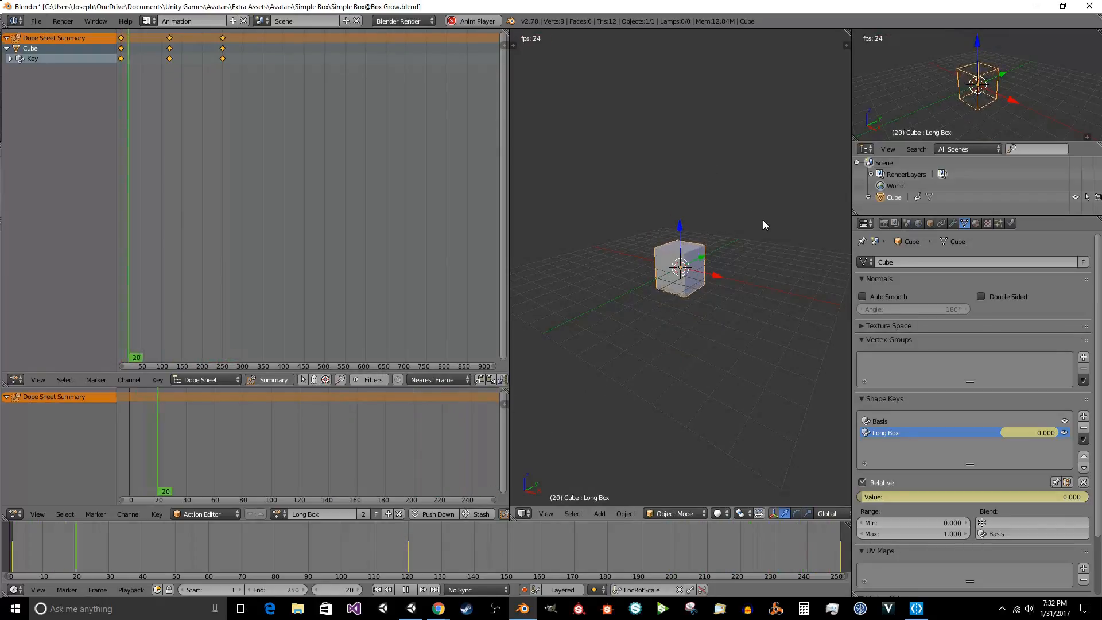
pyautogui.hotkey('alt', 'a')
pyautogui.press('space')
pyautogui.press('Escape')
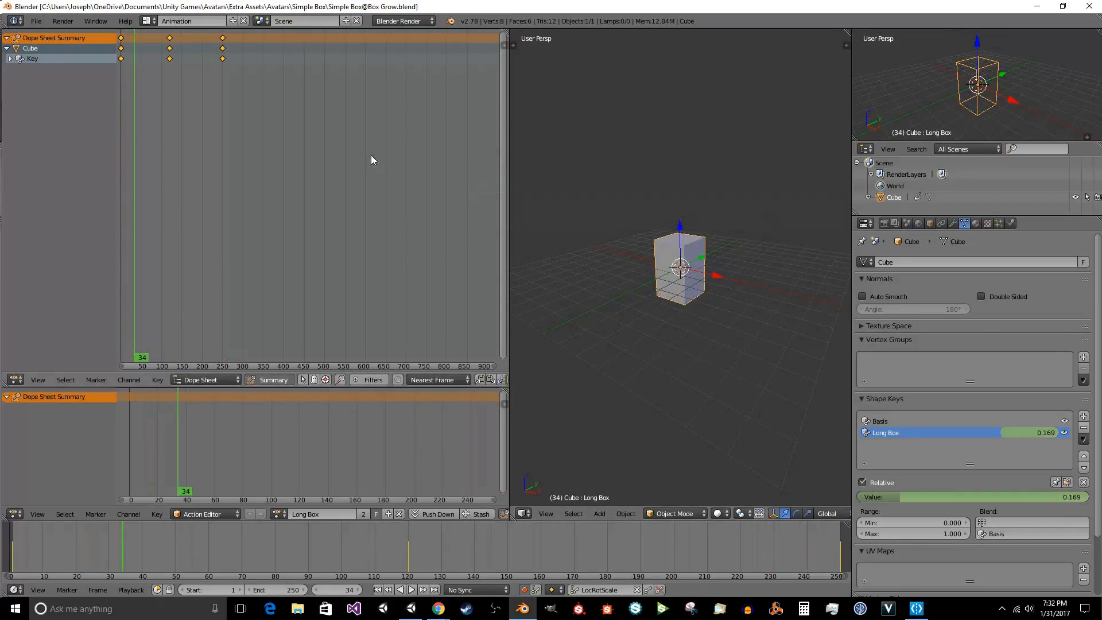
pyautogui.moveTo(162, 81)
pyautogui.mouseDown()
pyautogui.moveTo(187, 103)
pyautogui.moveTo(184, 44)
pyautogui.moveTo(148, 83)
pyautogui.moveTo(194, 83)
pyautogui.moveTo(156, 107)
pyautogui.moveTo(196, 106)
pyautogui.moveTo(149, 130)
pyautogui.moveTo(198, 124)
pyautogui.moveTo(149, 142)
pyautogui.moveTo(205, 137)
pyautogui.moveTo(167, 99)
pyautogui.moveTo(120, 122)
pyautogui.mouseUp()
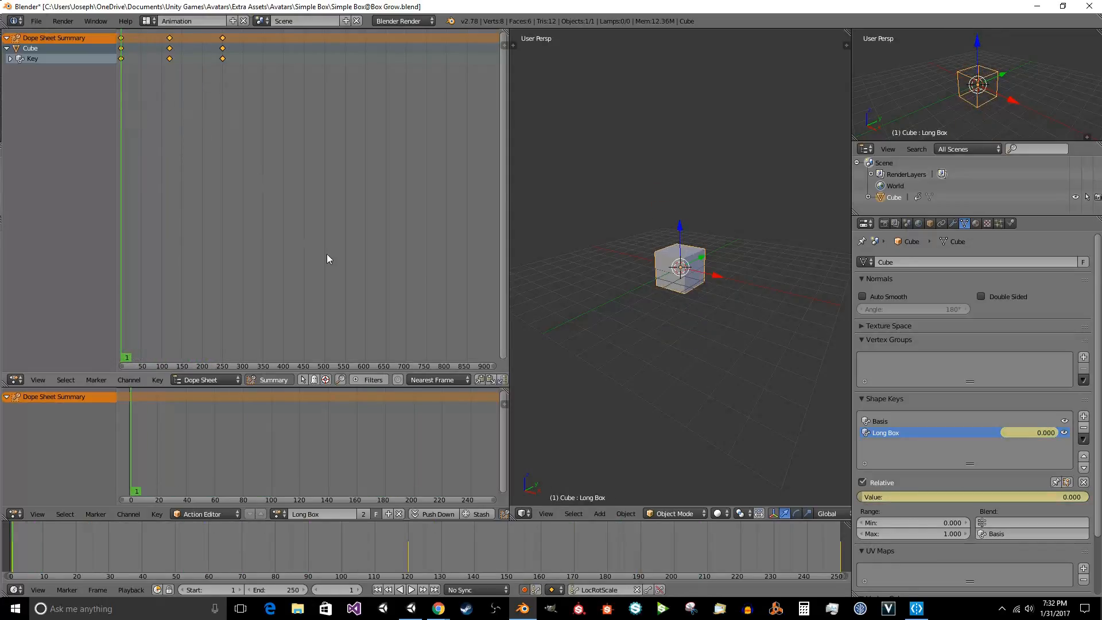
pyautogui.scroll(5, 714, 262)
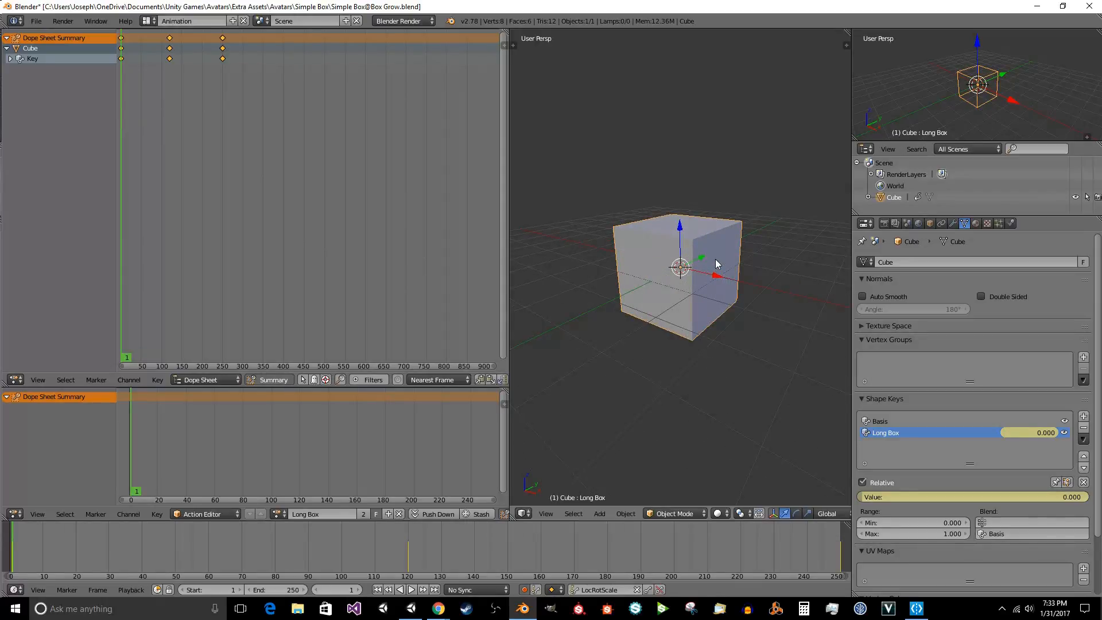
pyautogui.hotkey('shift', 'a')
# Key the cube's location, rotation and scale at frame 1 and again at frame 250.
pyautogui.press('i')
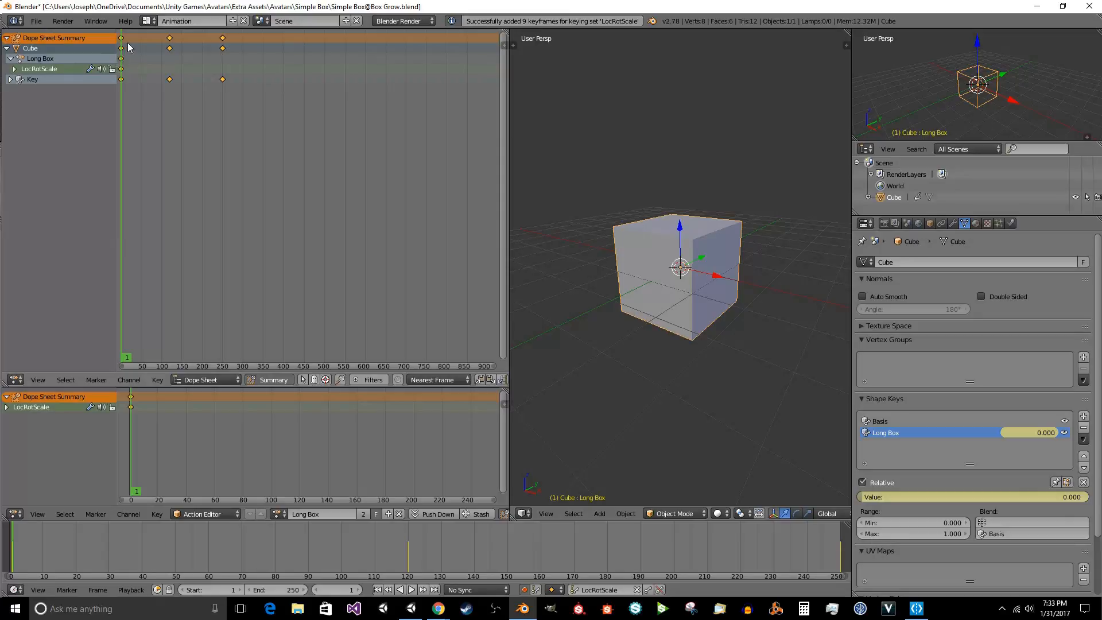
pyautogui.moveTo(128, 48); pyautogui.dragTo(223, 45)
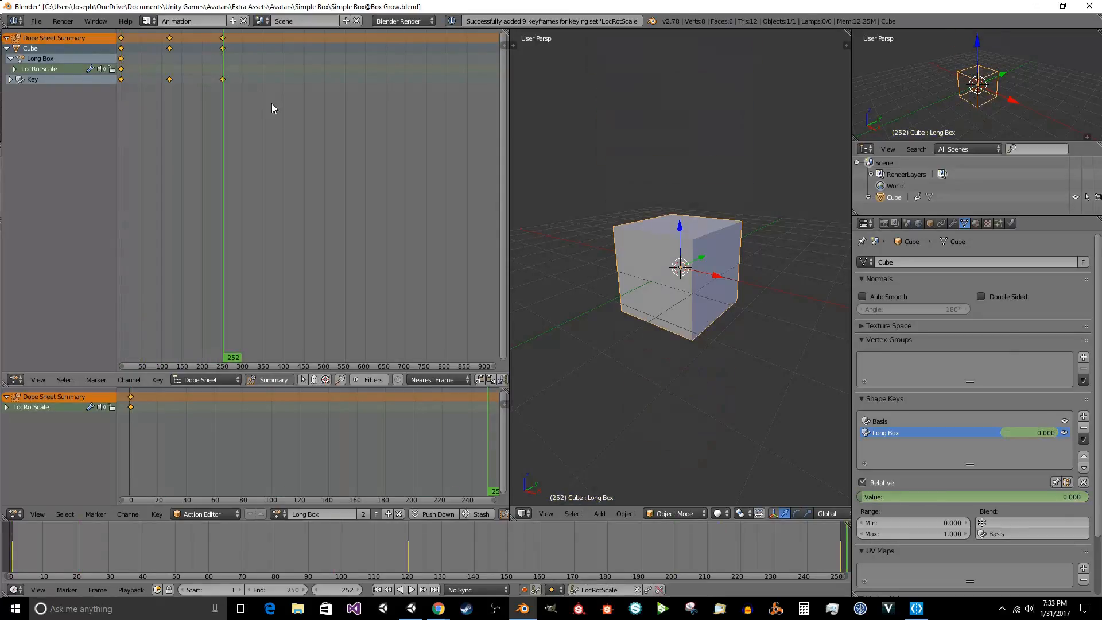
pyautogui.press('Left')
pyautogui.press('Left')
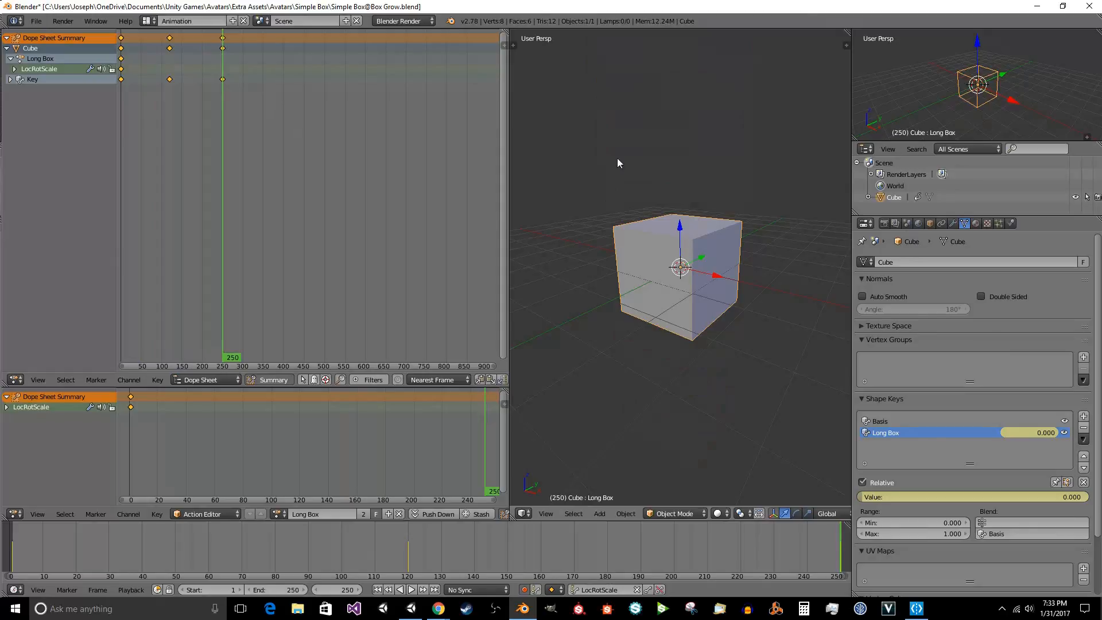
pyautogui.press('i')
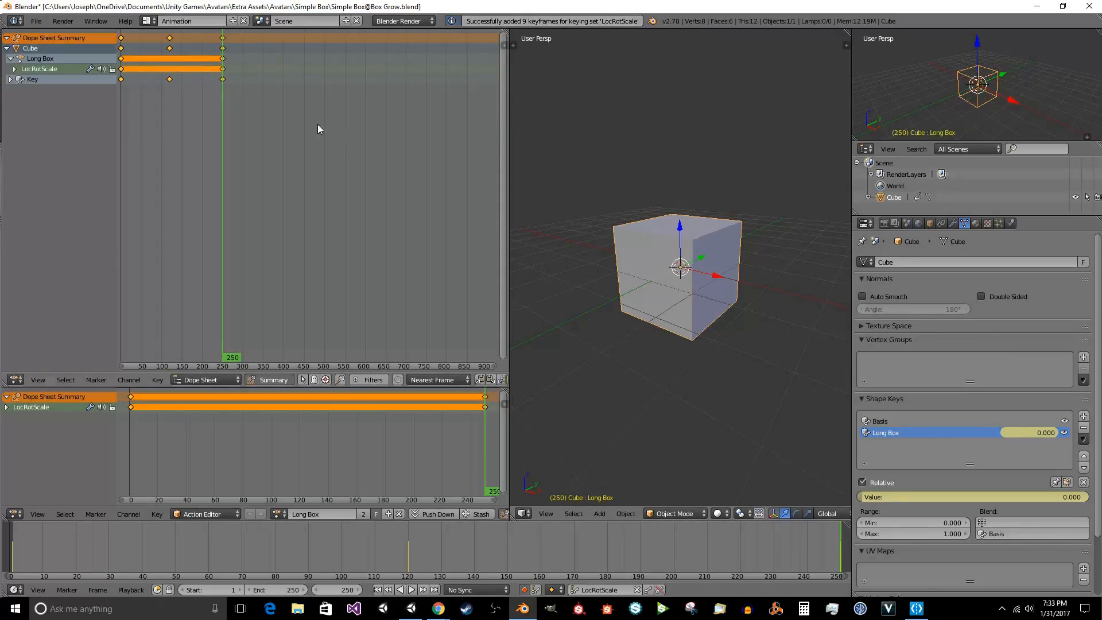
# Scrub the animation, expand the Key channel to show Value (Long Box), and bring up the Add menu.
pyautogui.moveTo(152, 69); pyautogui.dragTo(192, 90)
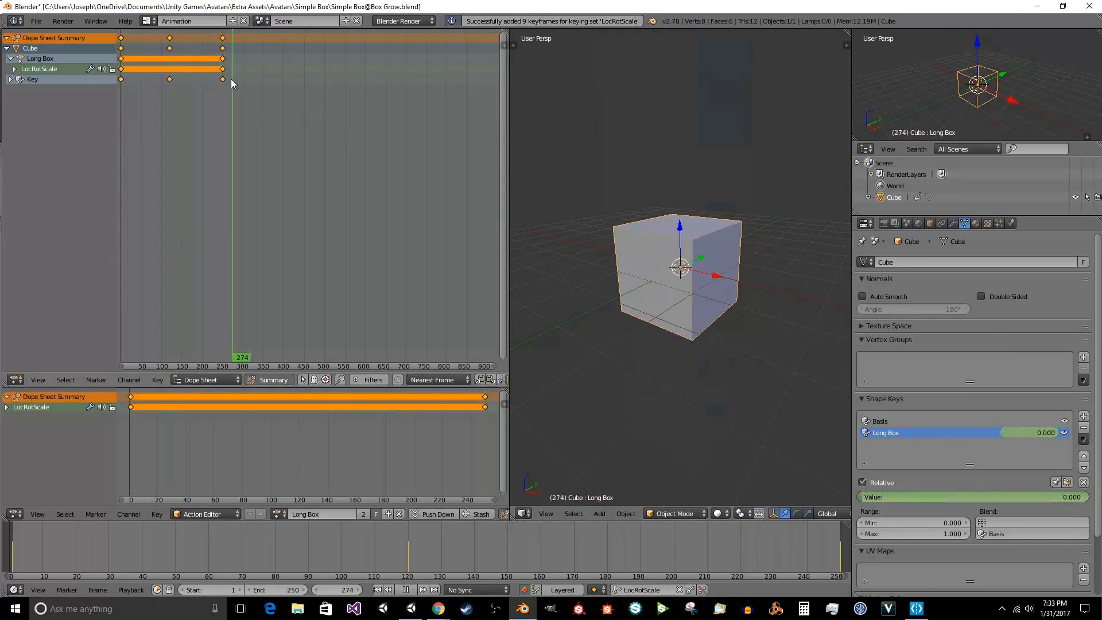
pyautogui.click(10, 80)
pyautogui.moveTo(144, 48); pyautogui.dragTo(143, 64)
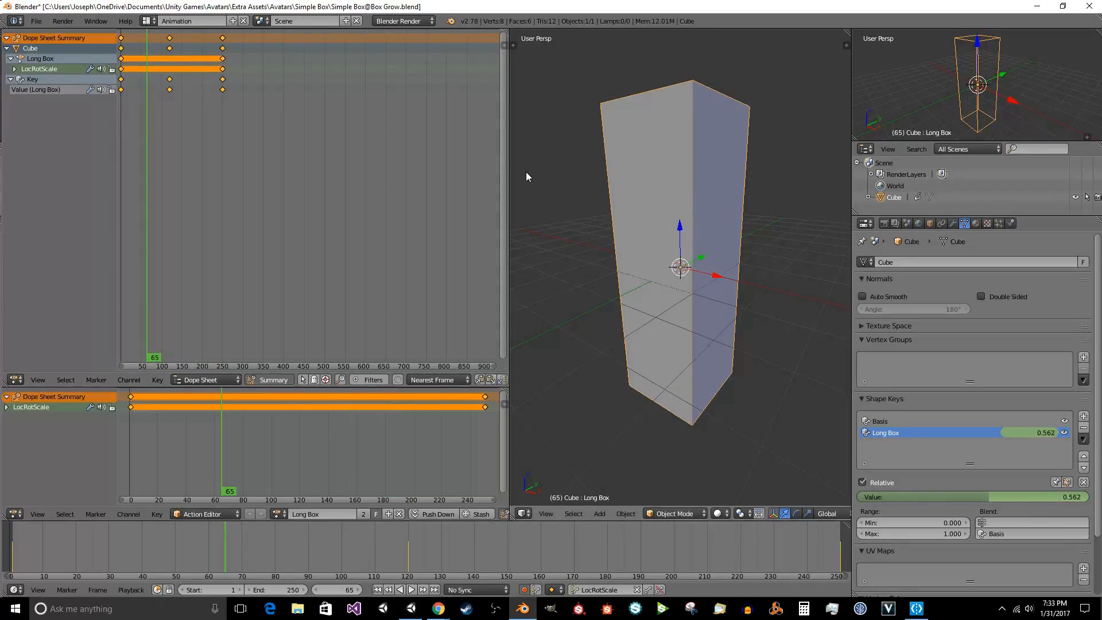
pyautogui.scroll(-3, 647, 276)
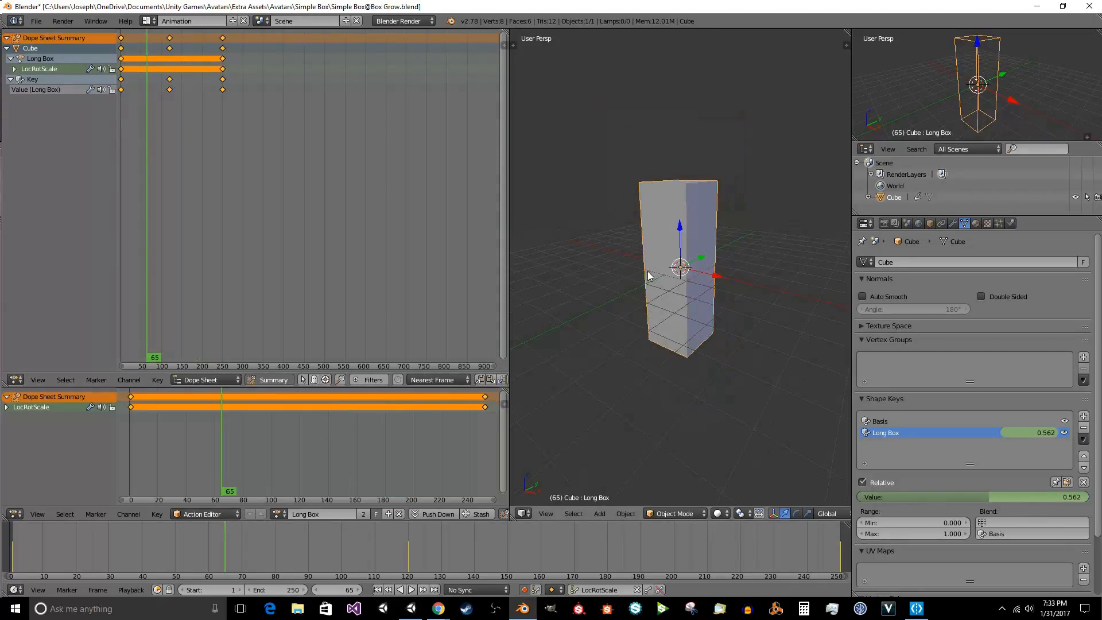
pyautogui.hotkey('shift', 'a')
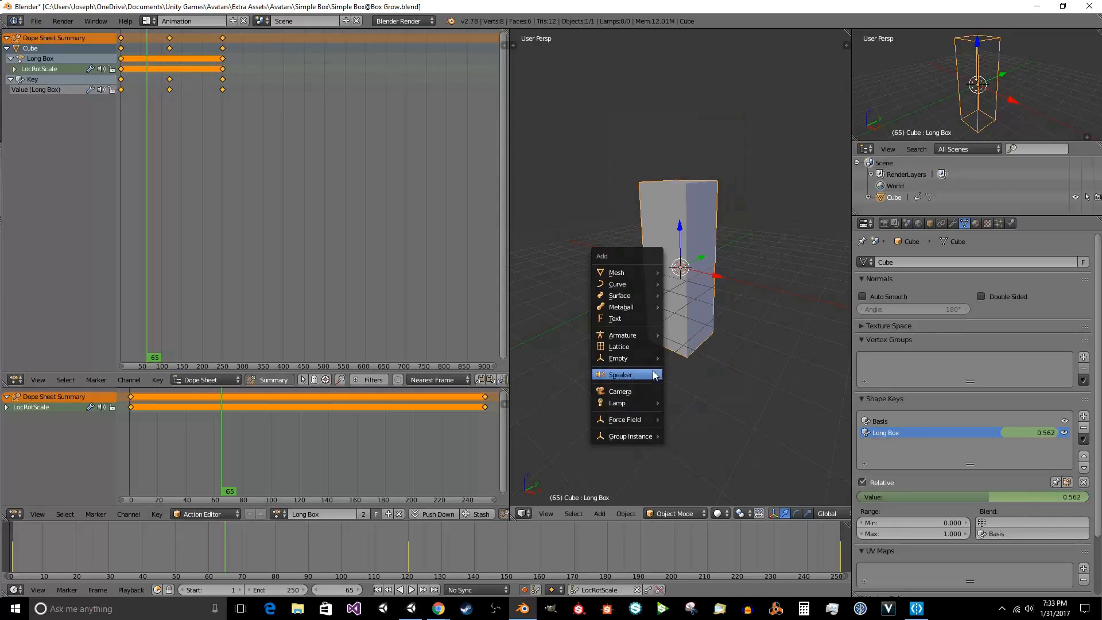
pyautogui.click(670, 359)
pyautogui.press('g')
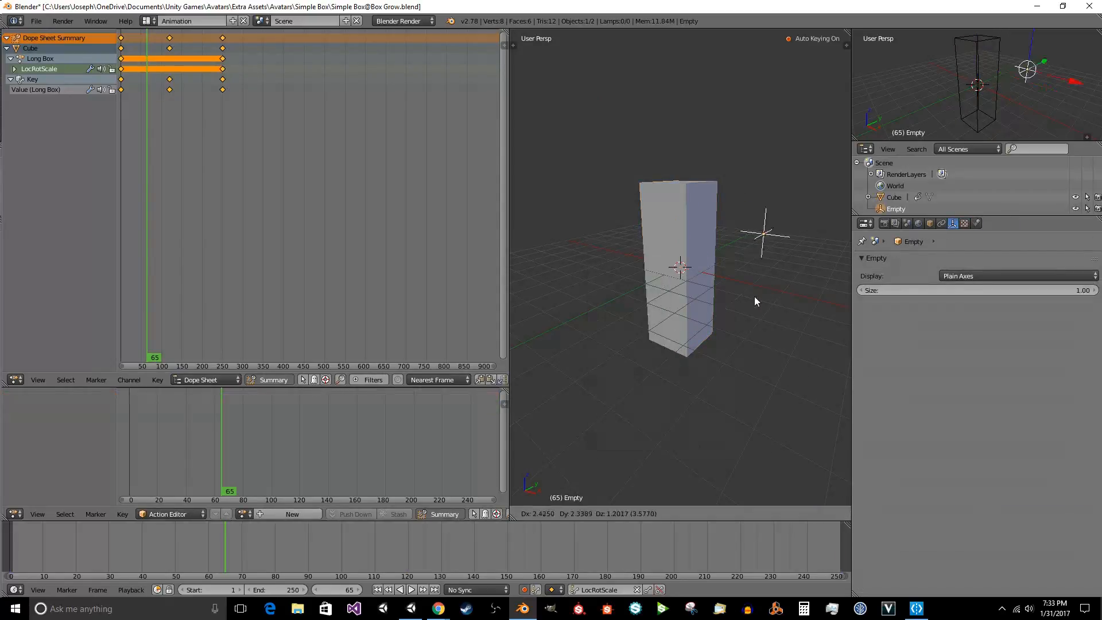
pyautogui.click(771, 278)
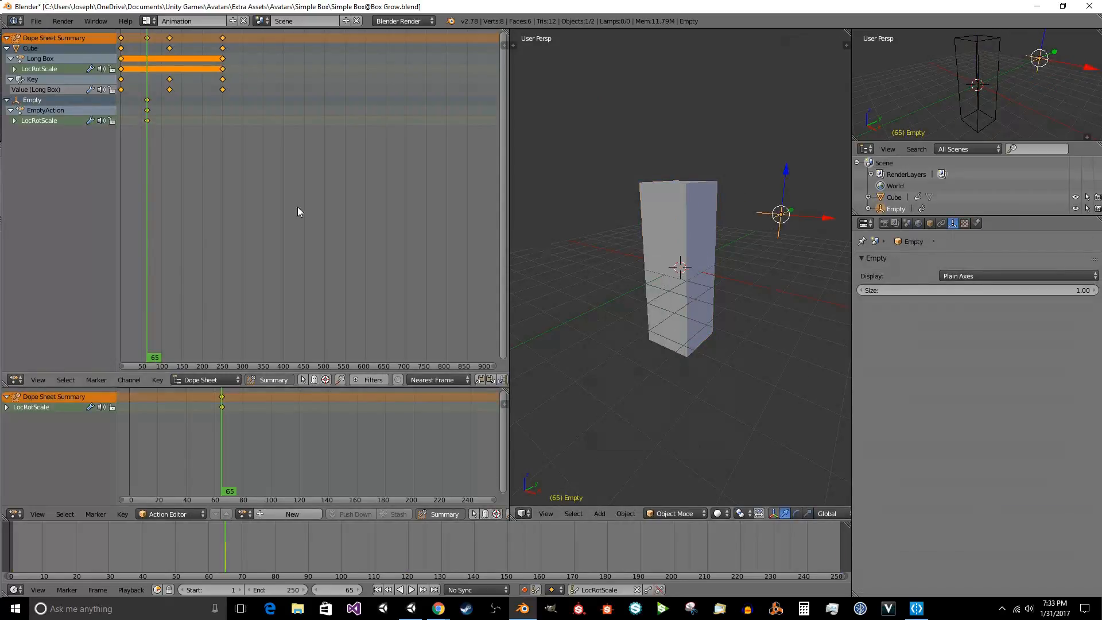
pyautogui.click(148, 99)
pyautogui.press('g')
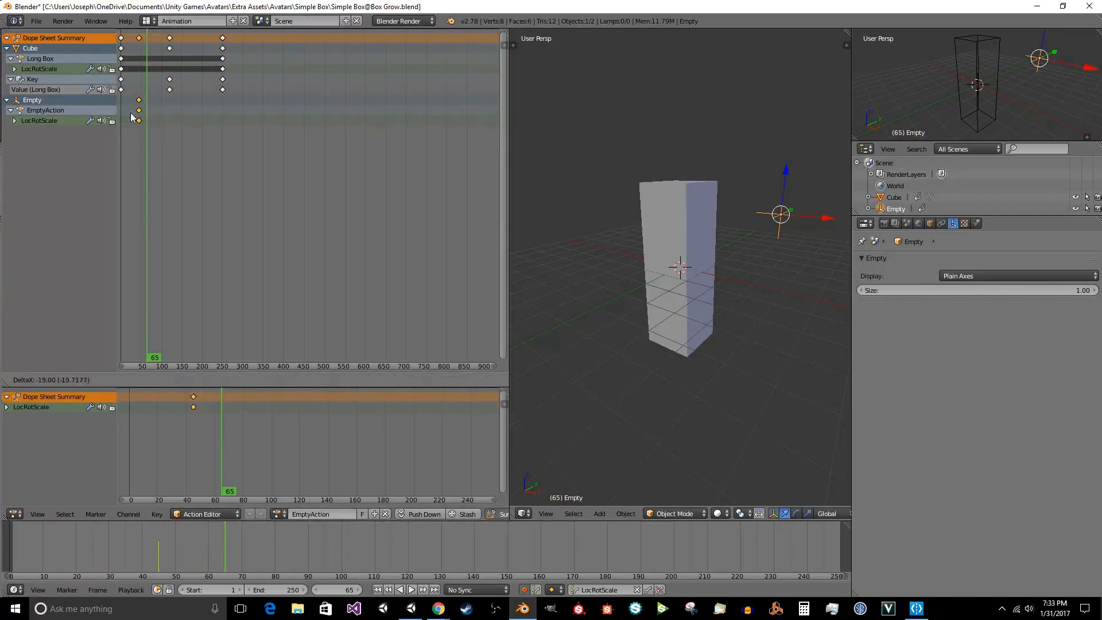
pyautogui.click(503, 119)
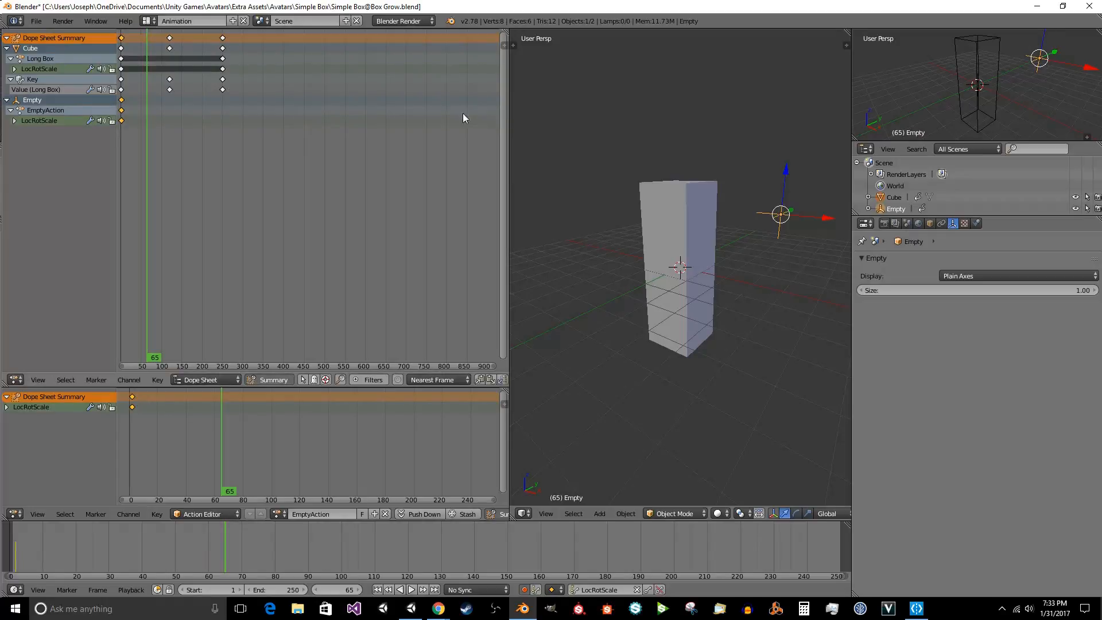
pyautogui.click(221, 105)
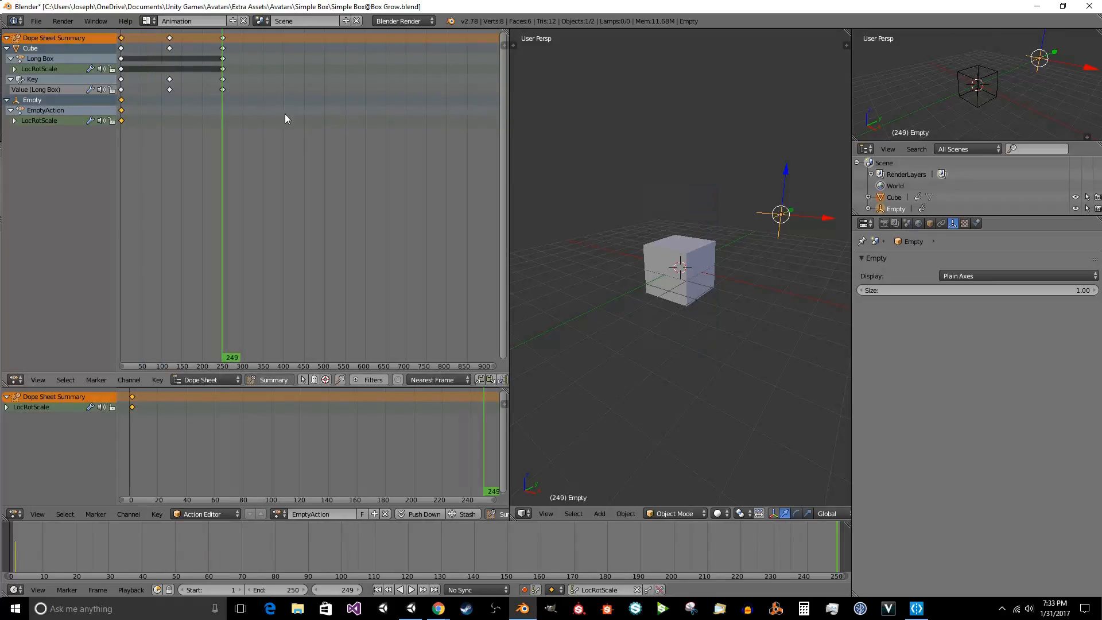
pyautogui.press('i')
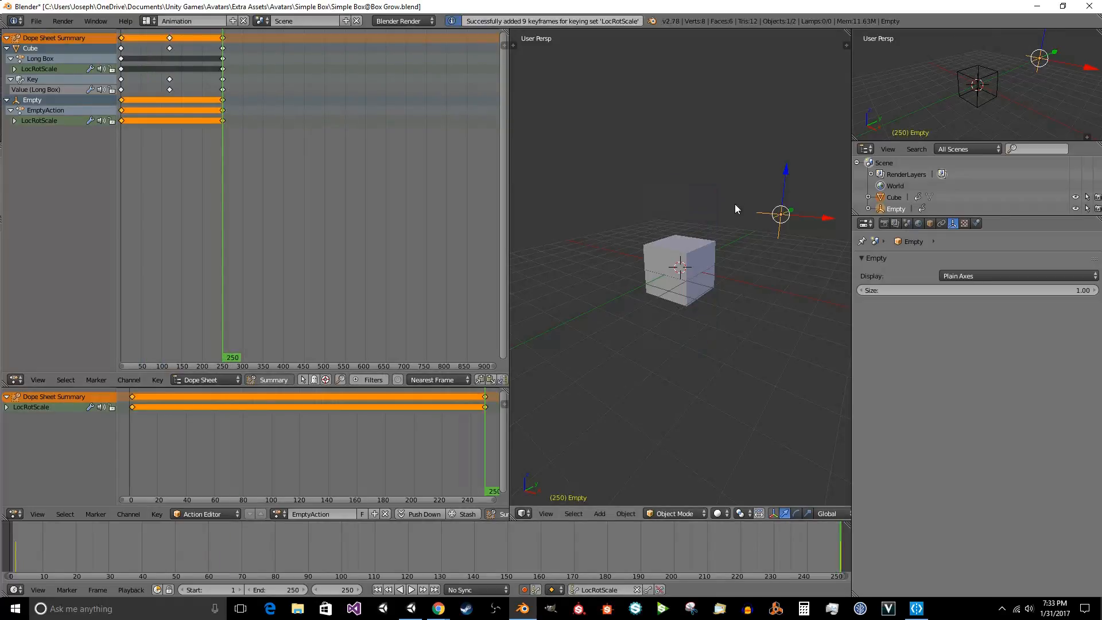
pyautogui.moveTo(165, 89); pyautogui.dragTo(146, 108)
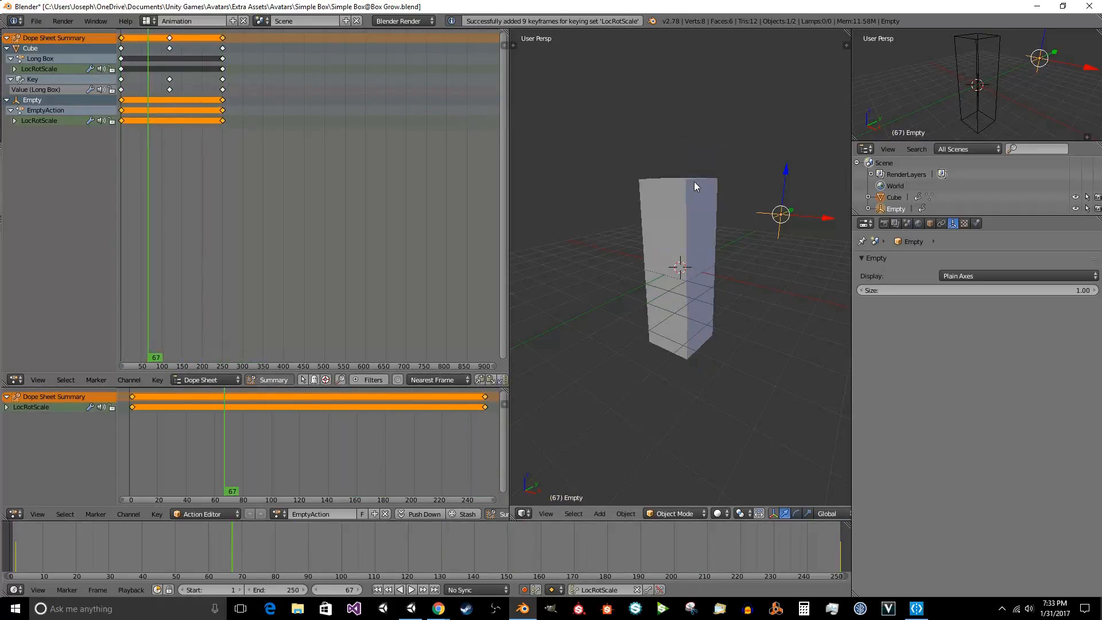
pyautogui.press('Delete')
pyautogui.moveTo(148, 197); pyautogui.dragTo(153, 198)
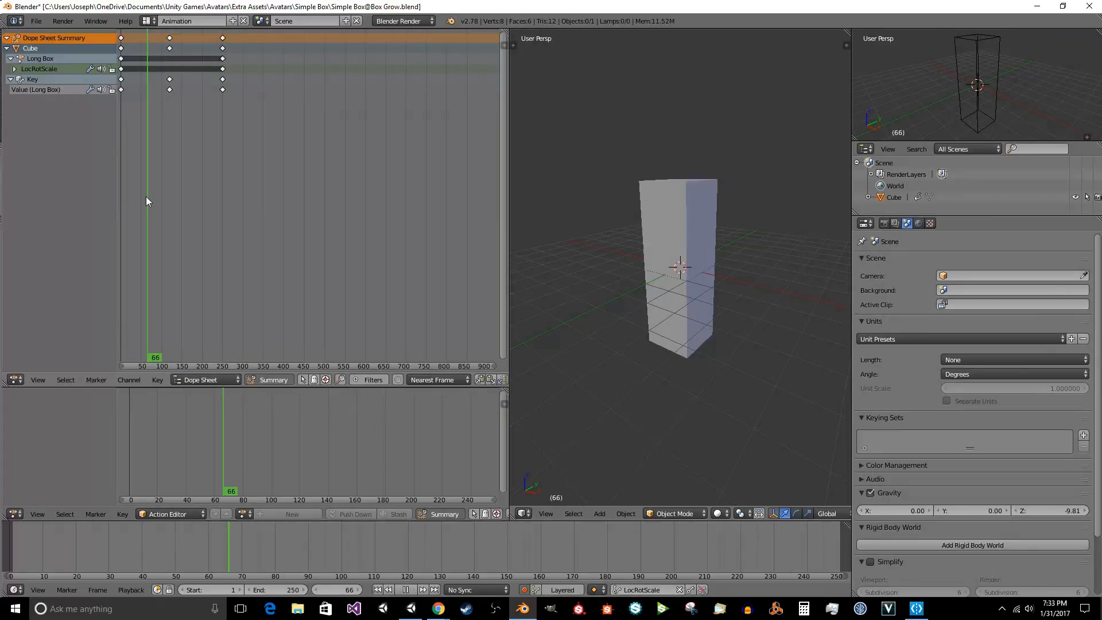
# Select the cube and save the blend file over the existing one.
pyautogui.rightClick(711, 225)
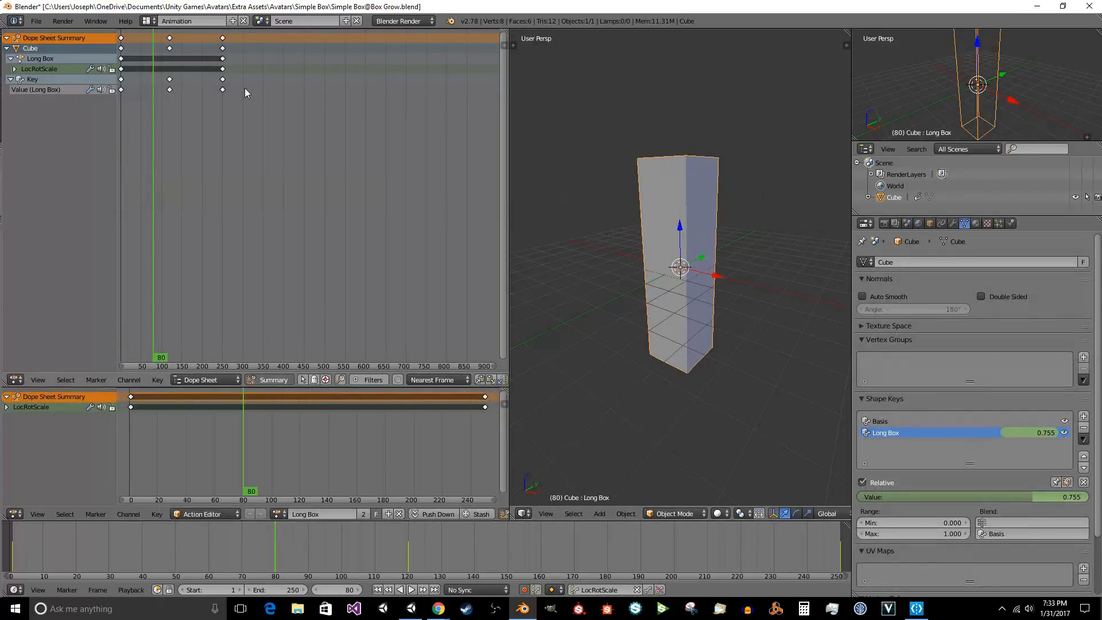
pyautogui.hotkey('ctrl', 's')
pyautogui.click(256, 155)
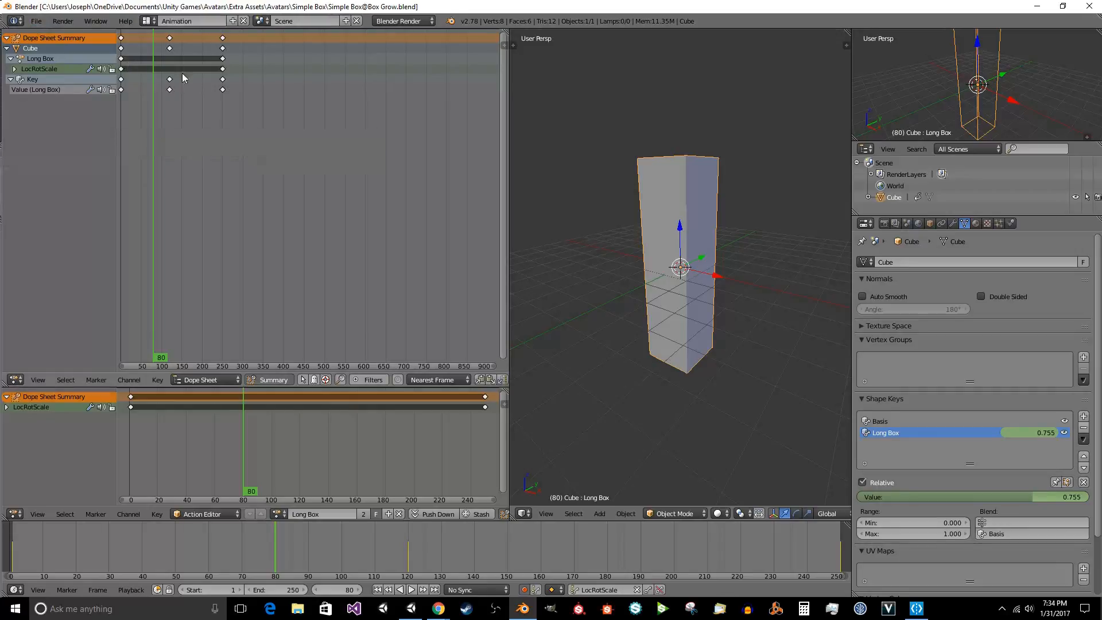
# Export the scene as FBX over the existing Simple Box@Box Grow.fbx file.
pyautogui.click(33, 22)
pyautogui.moveTo(53, 240)
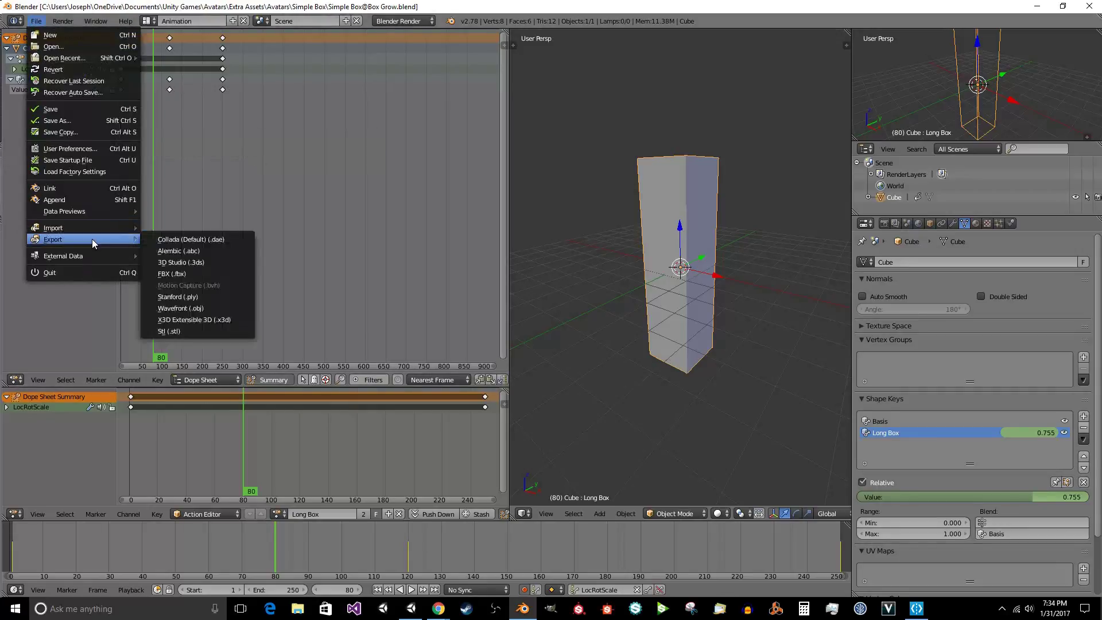
pyautogui.click(198, 273)
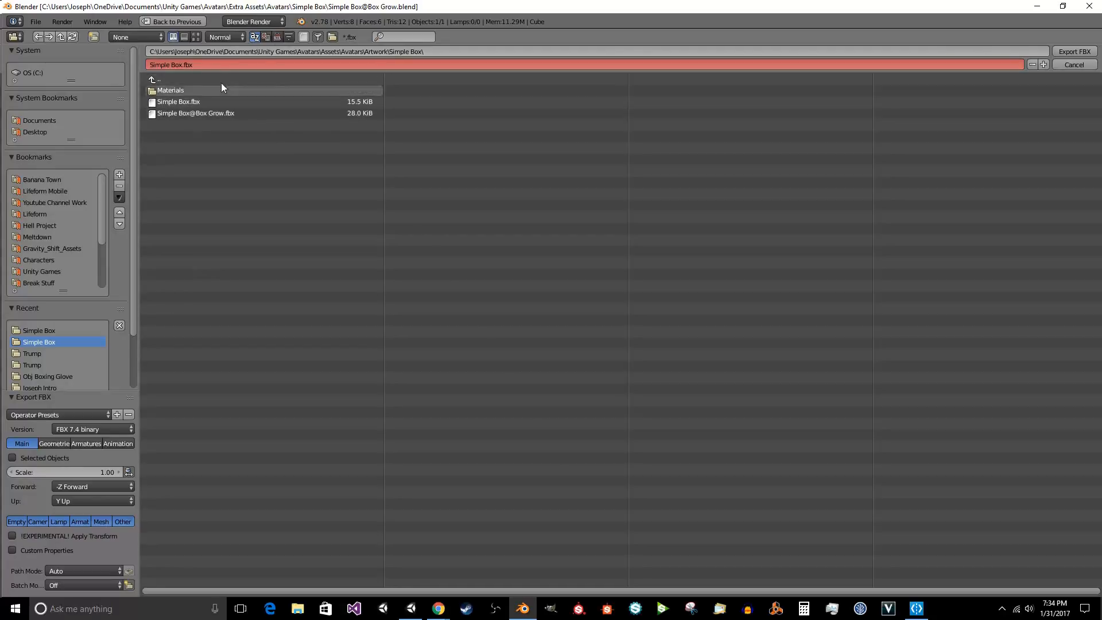
pyautogui.click(230, 115)
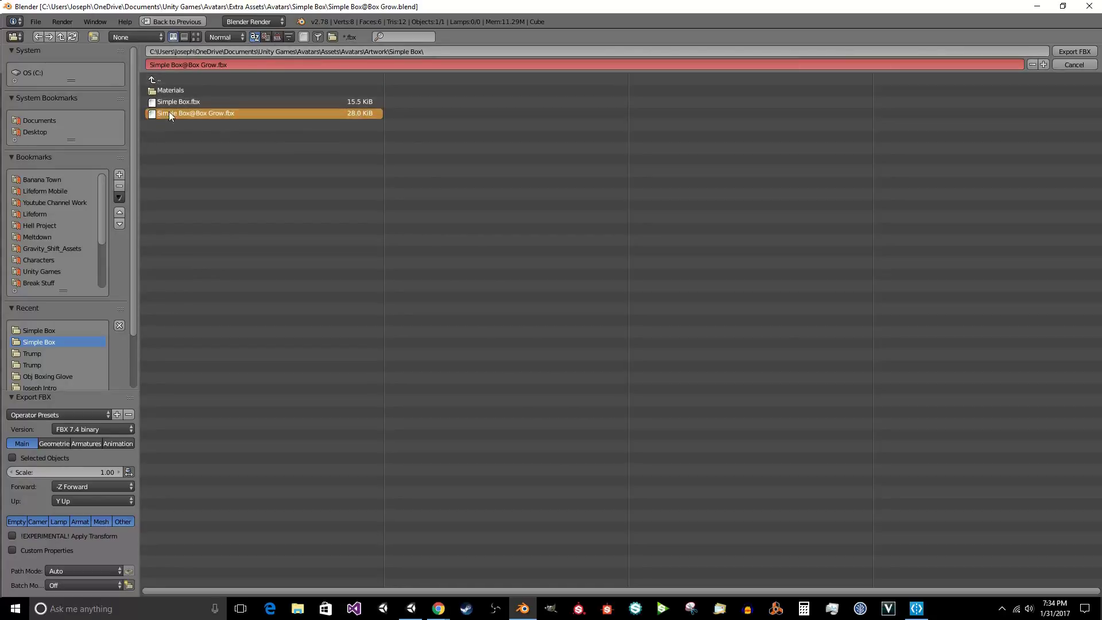
pyautogui.doubleClick(215, 113)
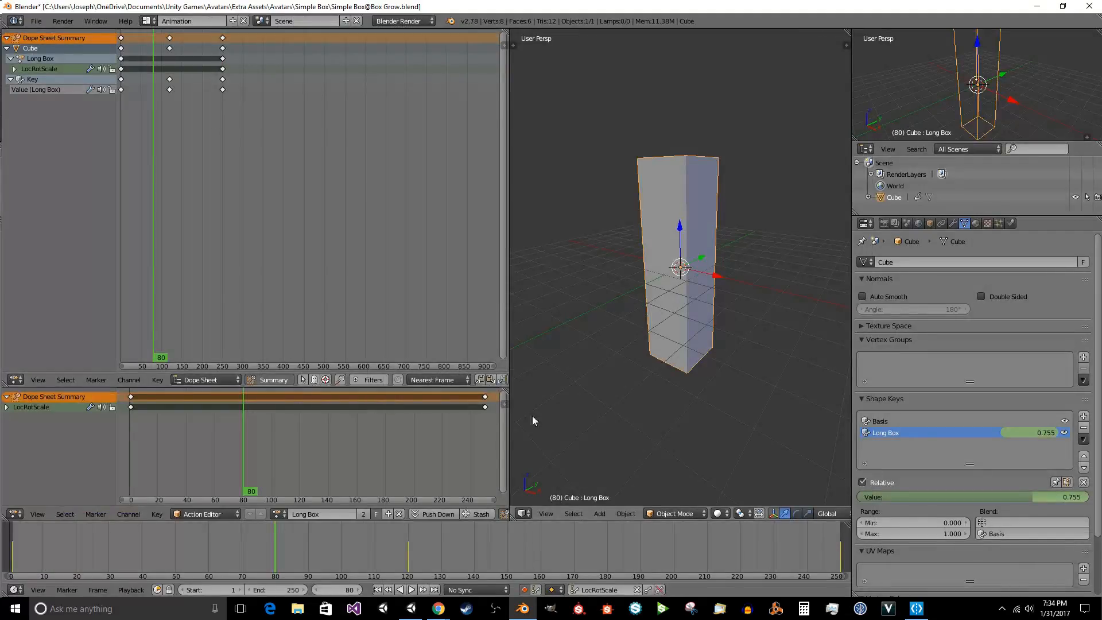
pyautogui.click(410, 608)
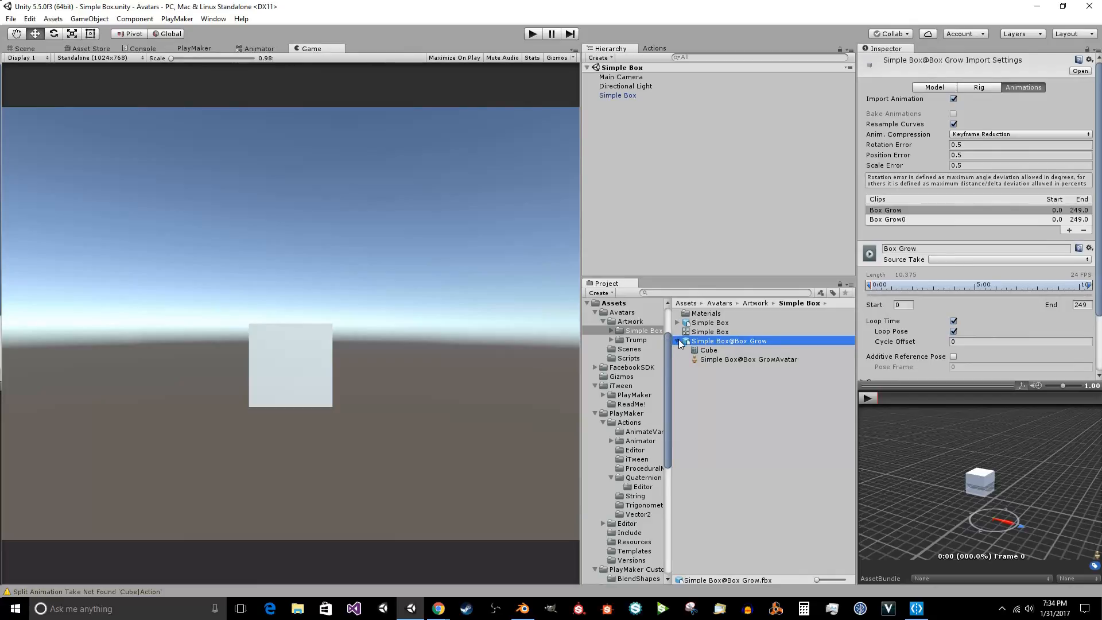
pyautogui.click(678, 341)
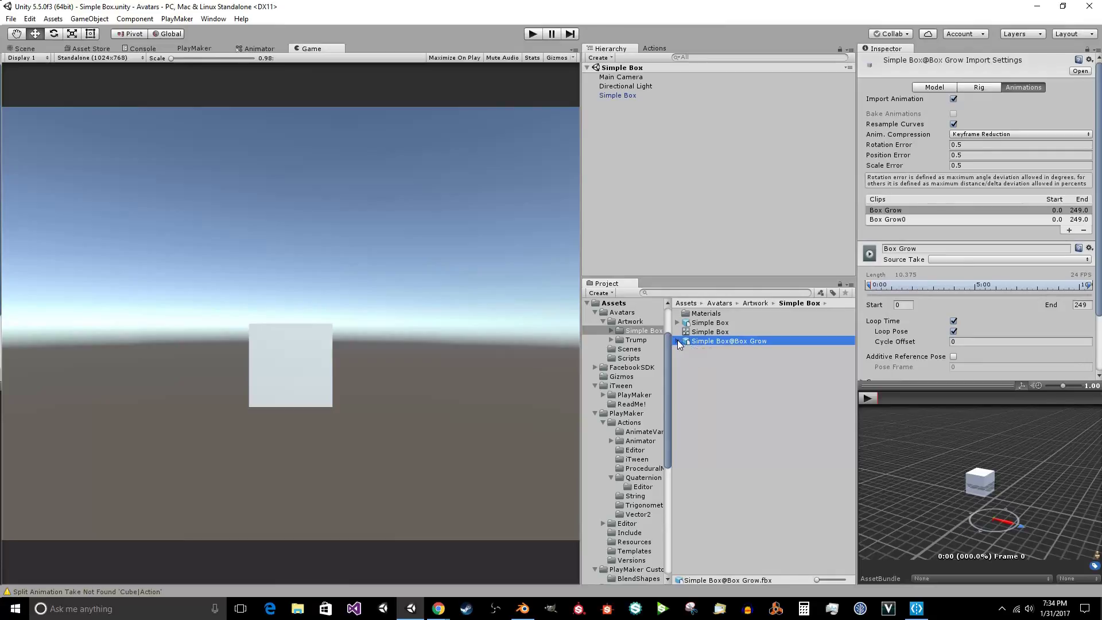
pyautogui.click(724, 350)
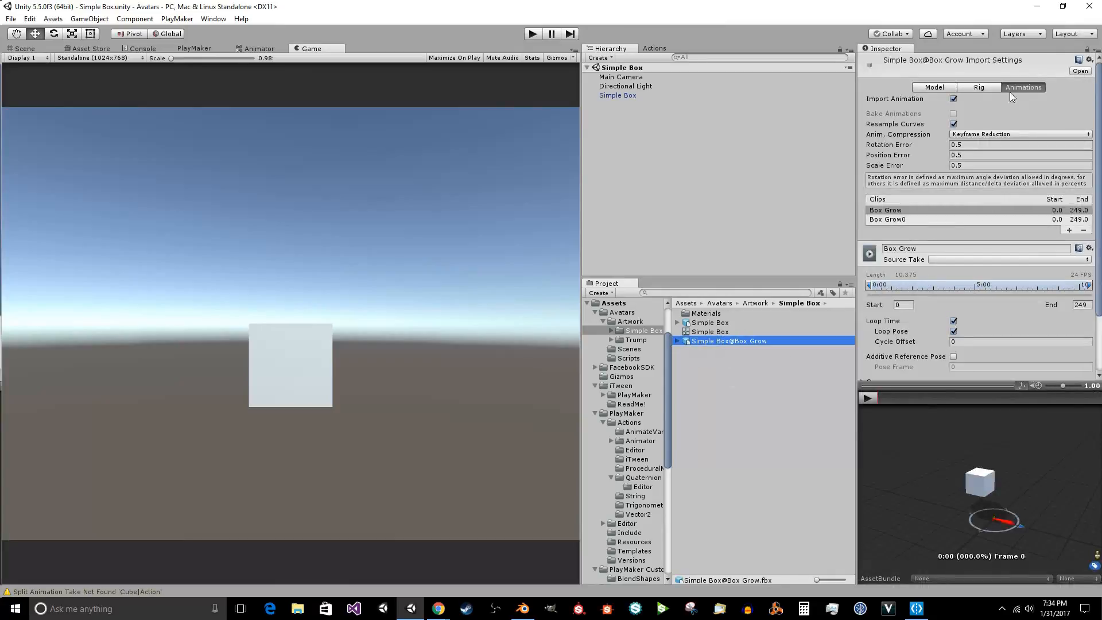
pyautogui.click(954, 87)
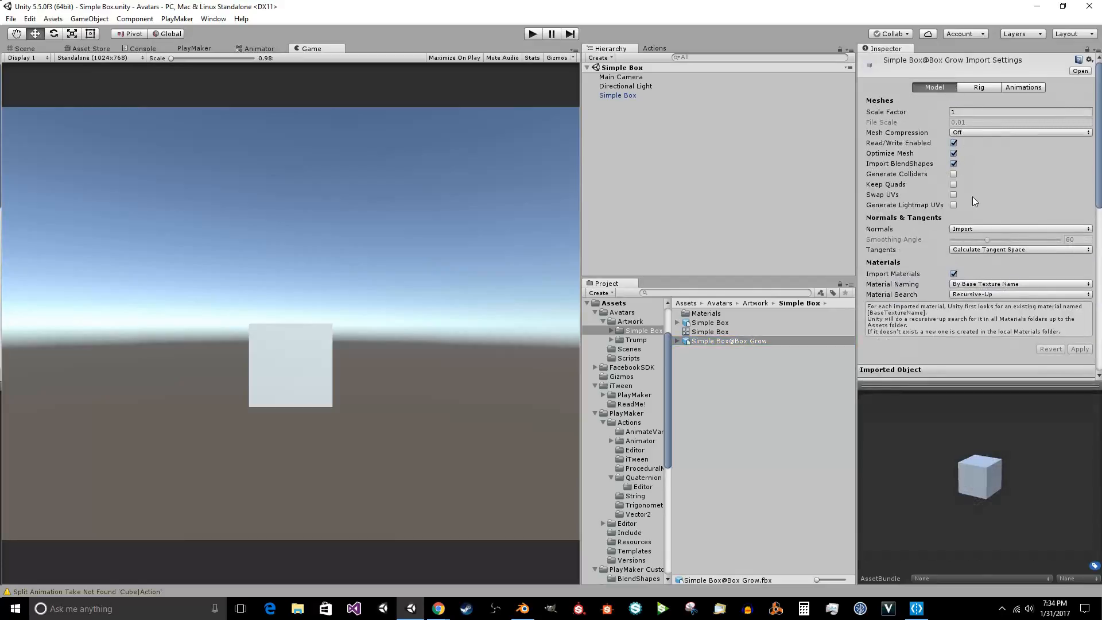
pyautogui.click(988, 87)
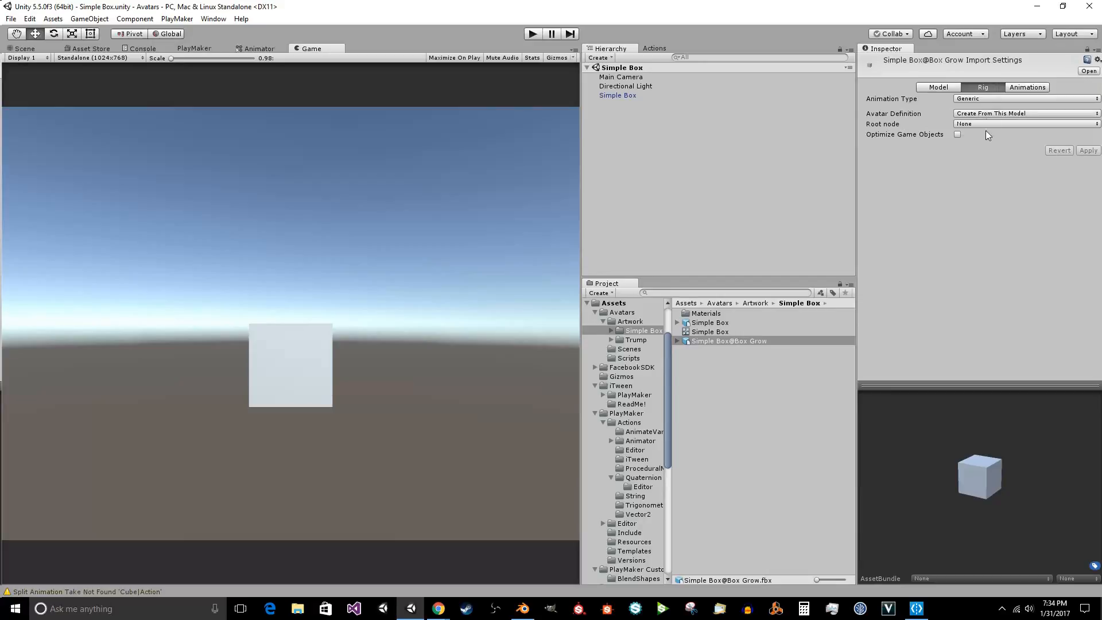
pyautogui.click(1031, 88)
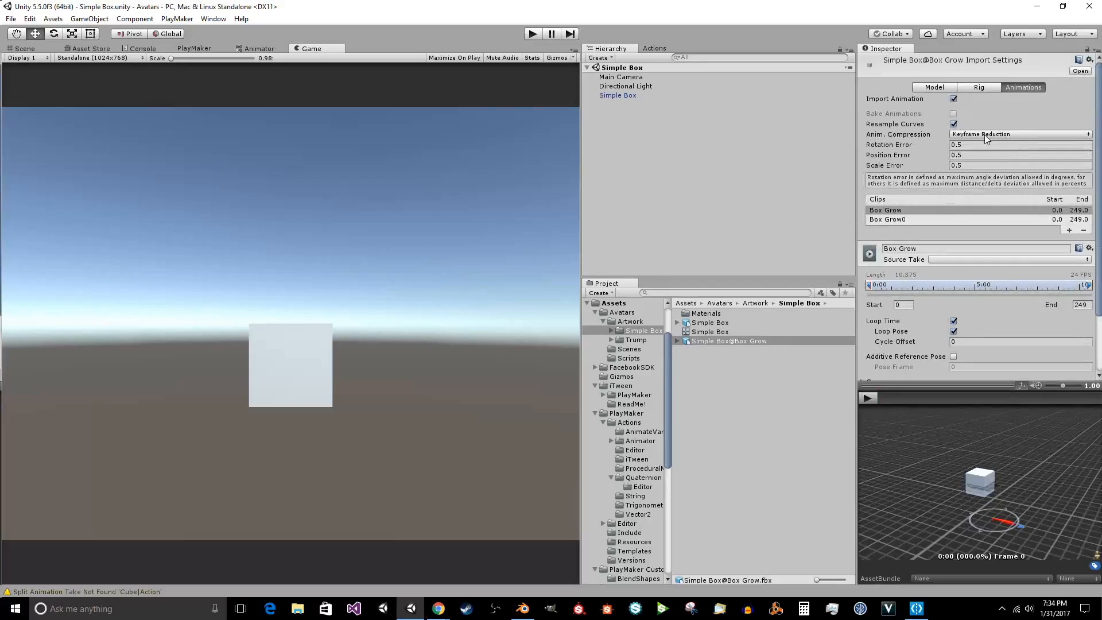
pyautogui.scroll(-2, 981, 181)
pyautogui.scroll(1, 974, 178)
pyautogui.scroll(-3, 997, 243)
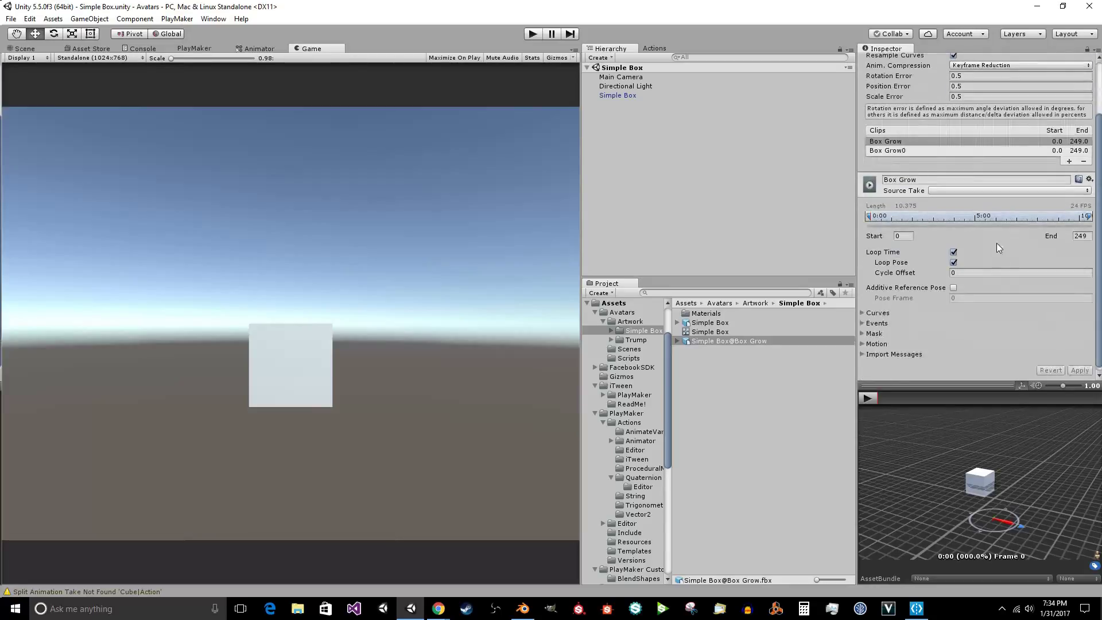
# Remove the duplicate Box Grow0 clip so the model keeps a single clip.
pyautogui.click(918, 155)
pyautogui.click(919, 142)
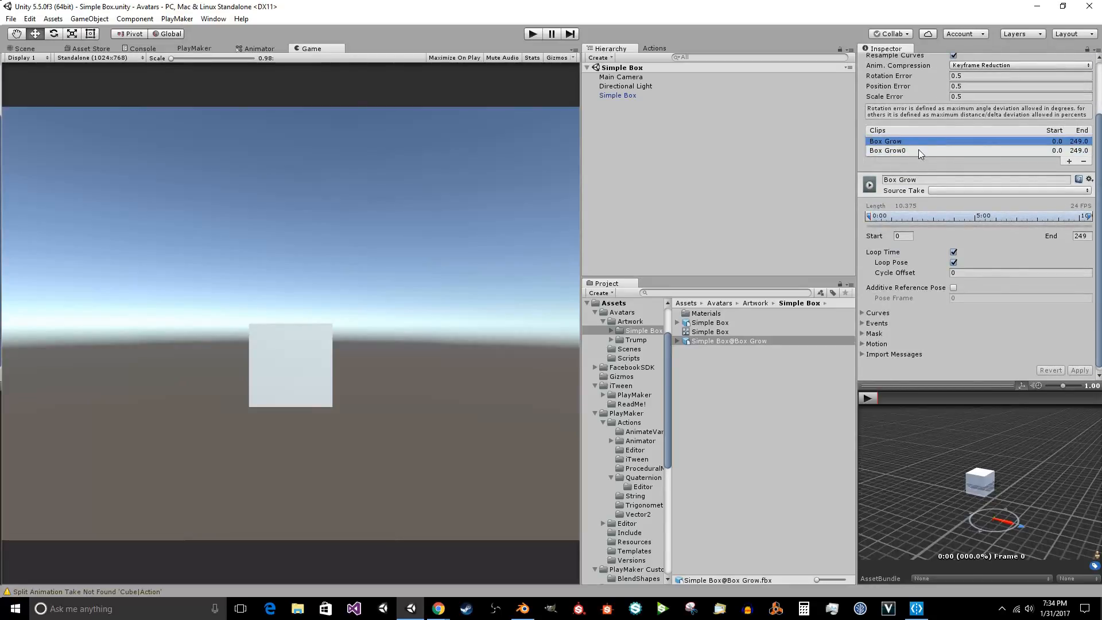
pyautogui.click(919, 150)
pyautogui.click(920, 141)
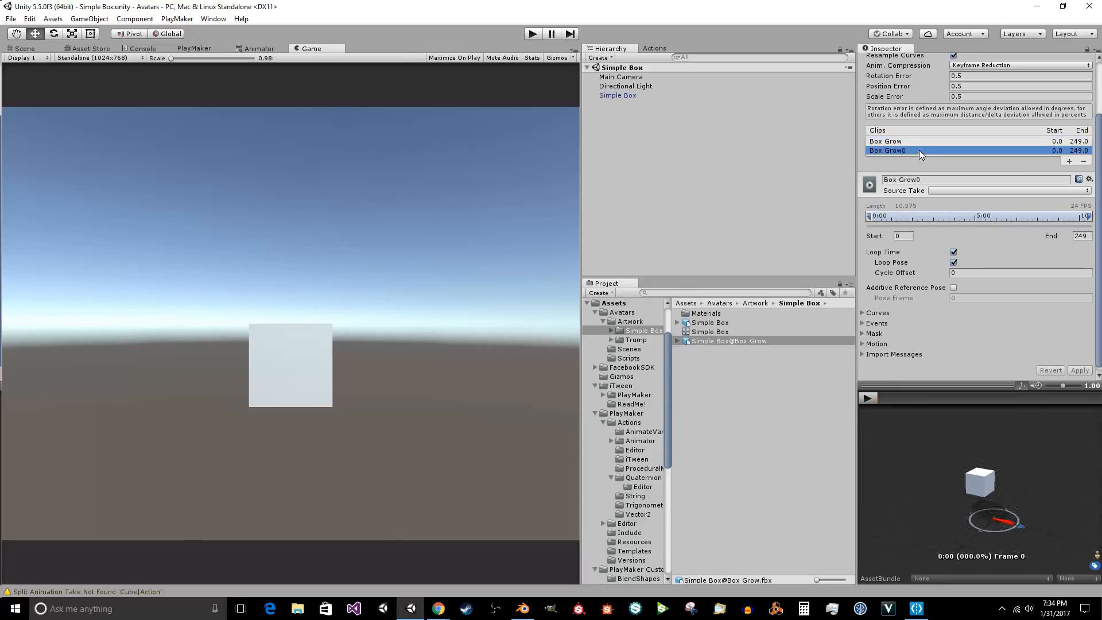
pyautogui.click(1083, 161)
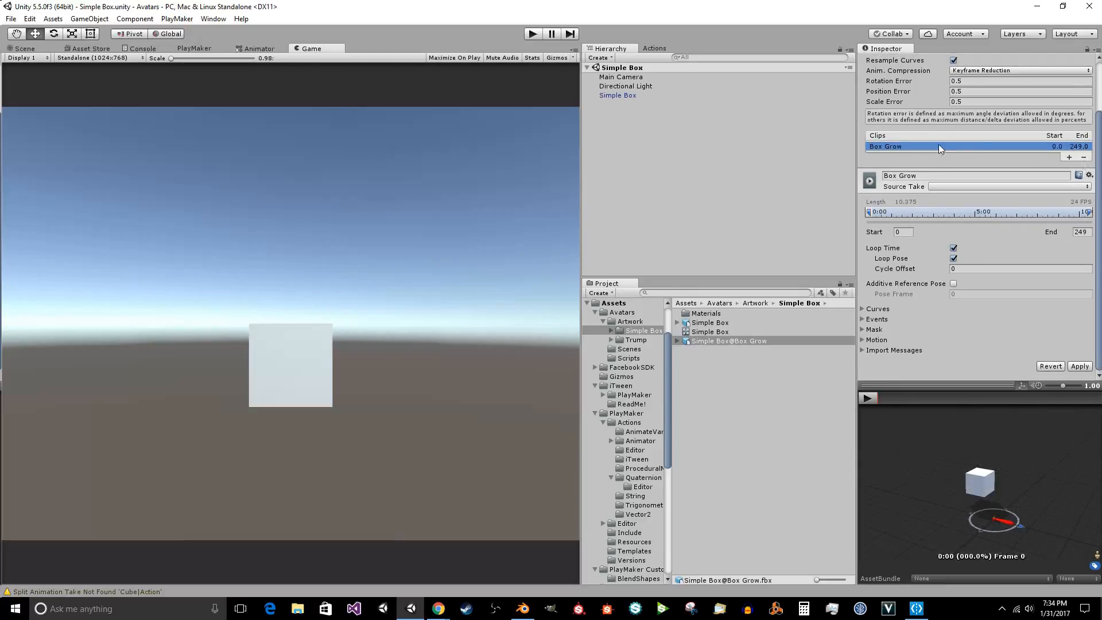
# Set the clip's Source Take to Cube|EmptyAction and scrub the preview to see the stretch.
pyautogui.click(999, 187)
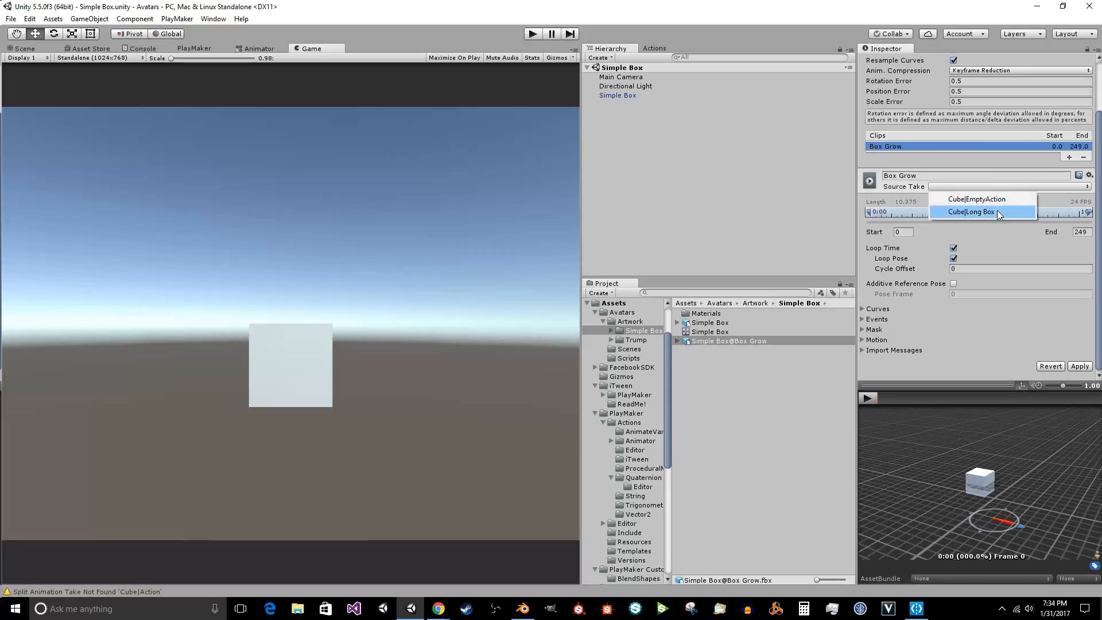
pyautogui.click(997, 212)
pyautogui.click(988, 187)
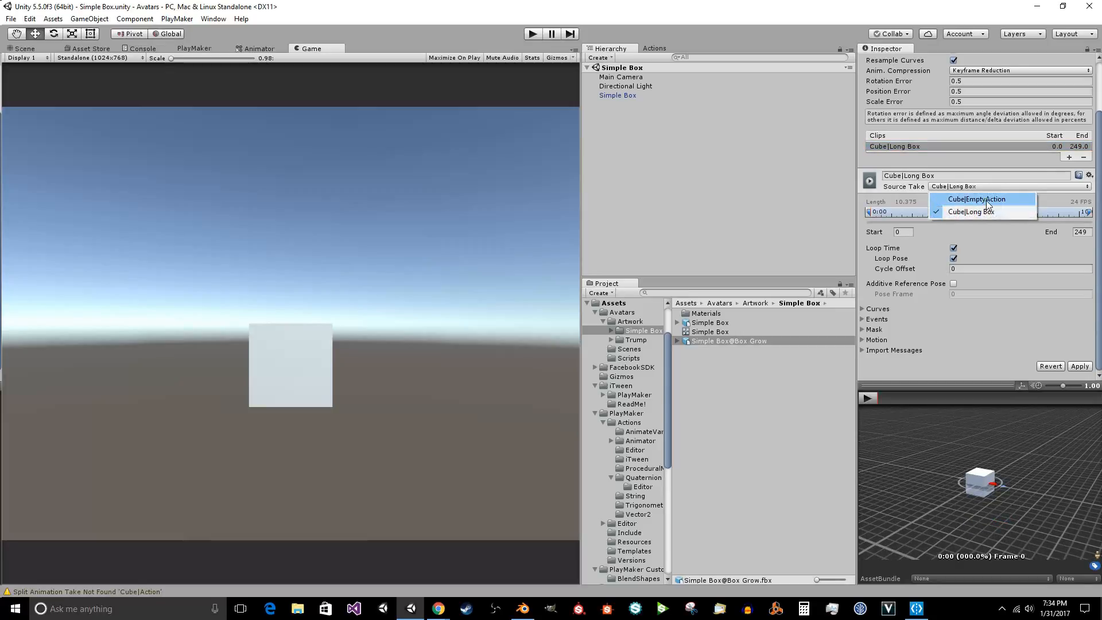
pyautogui.click(987, 201)
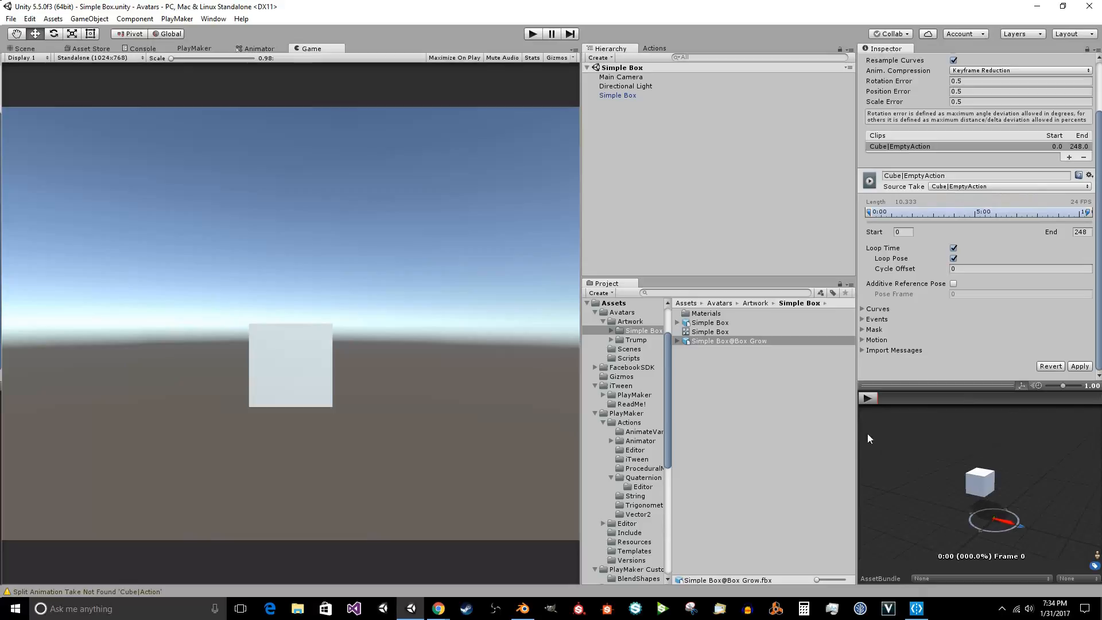
pyautogui.moveTo(894, 401); pyautogui.dragTo(926, 400)
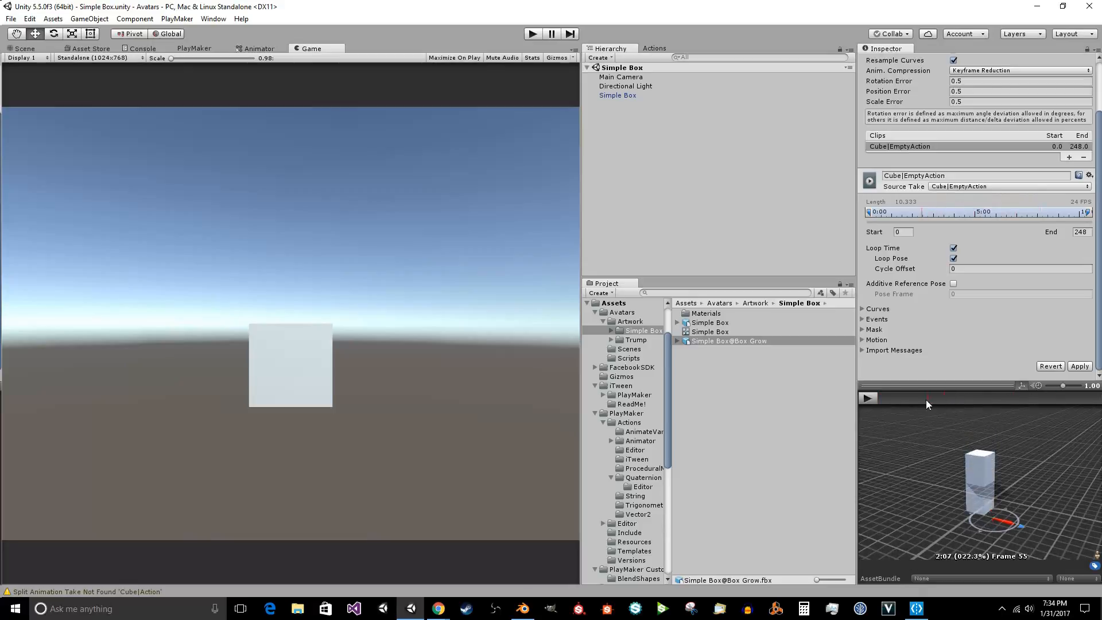
# In Blender scrub the cube's Long Box animation, peek at the action browser, then return to Unity.
pyautogui.click(523, 609)
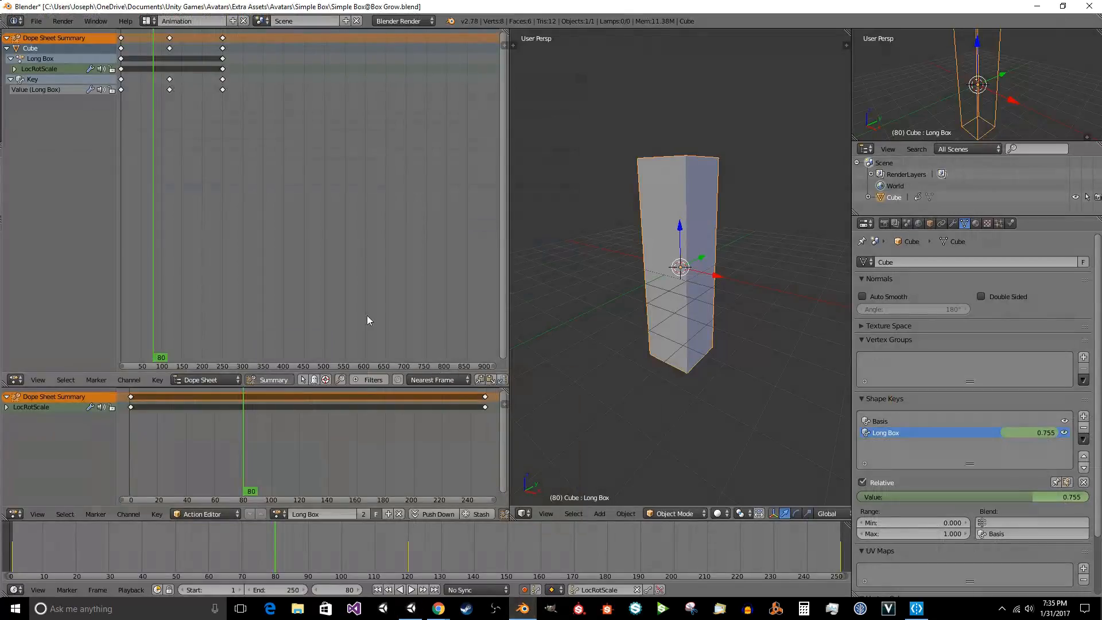
pyautogui.moveTo(150, 151)
pyautogui.mouseDown()
pyautogui.moveTo(166, 205)
pyautogui.moveTo(144, 216)
pyautogui.mouseUp()
pyautogui.moveTo(90, 553)
pyautogui.mouseDown()
pyautogui.moveTo(46, 559)
pyautogui.moveTo(696, 560)
pyautogui.moveTo(531, 528)
pyautogui.moveTo(276, 527)
pyautogui.mouseUp()
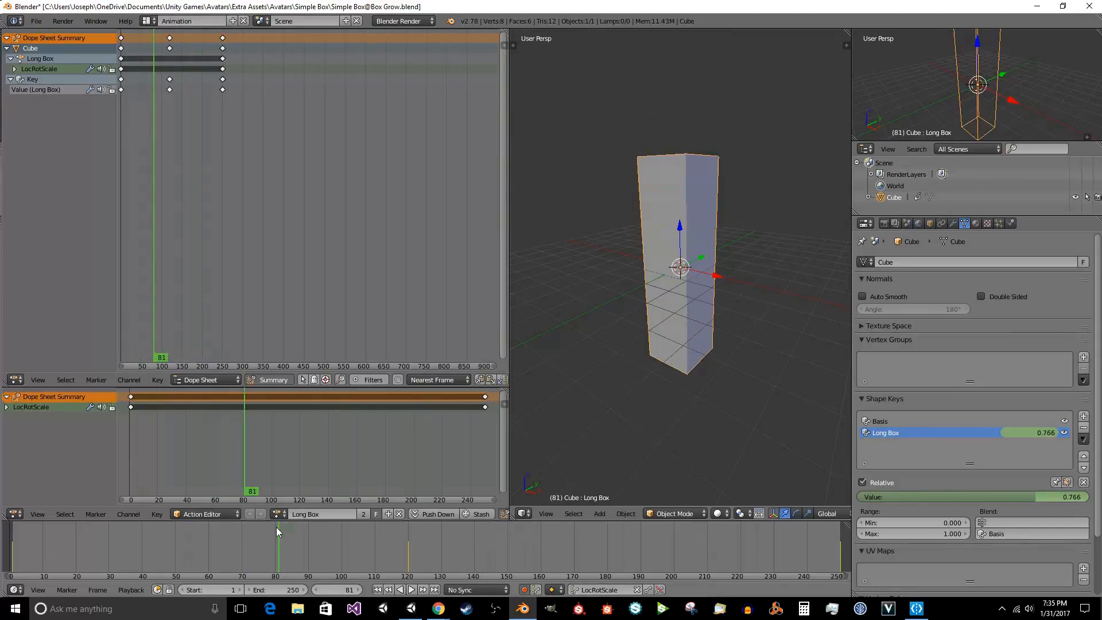
pyautogui.click(280, 514)
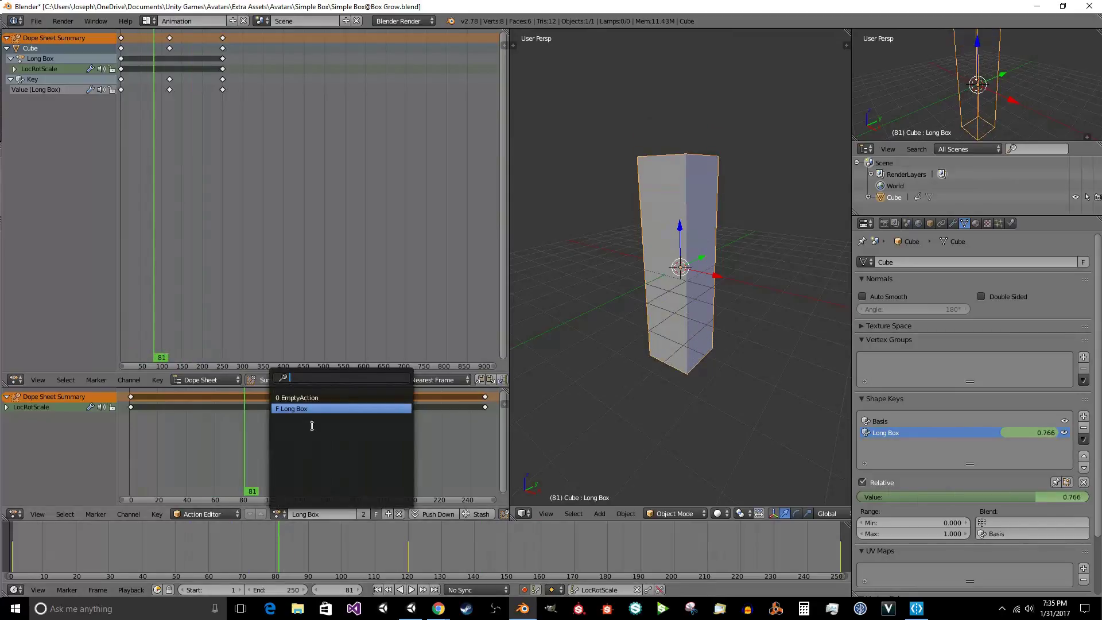
pyautogui.click(338, 409)
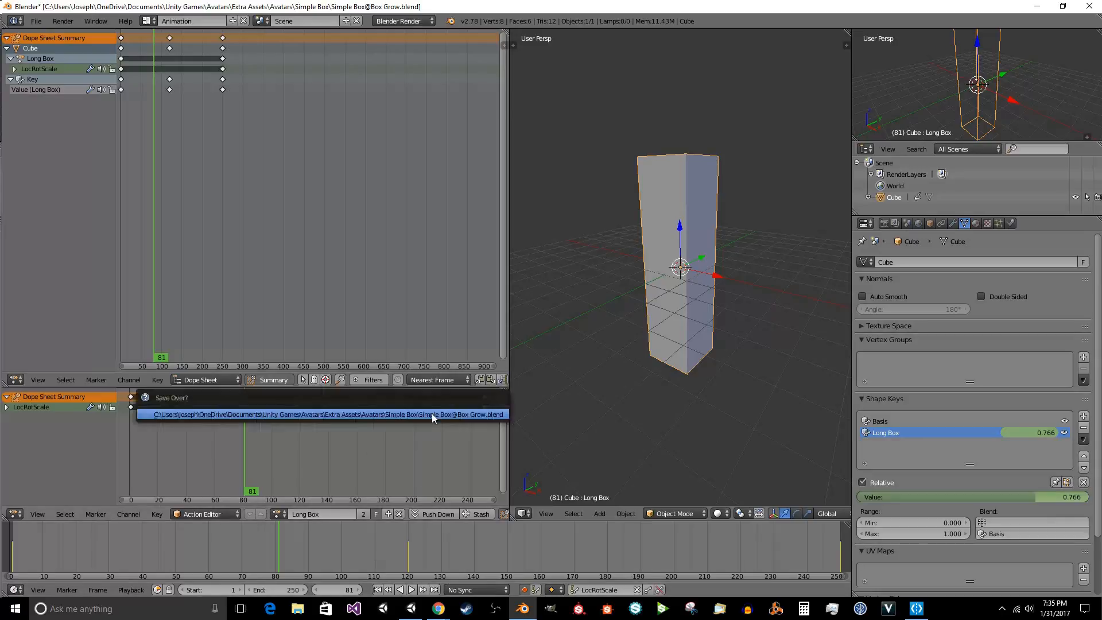
pyautogui.click(411, 609)
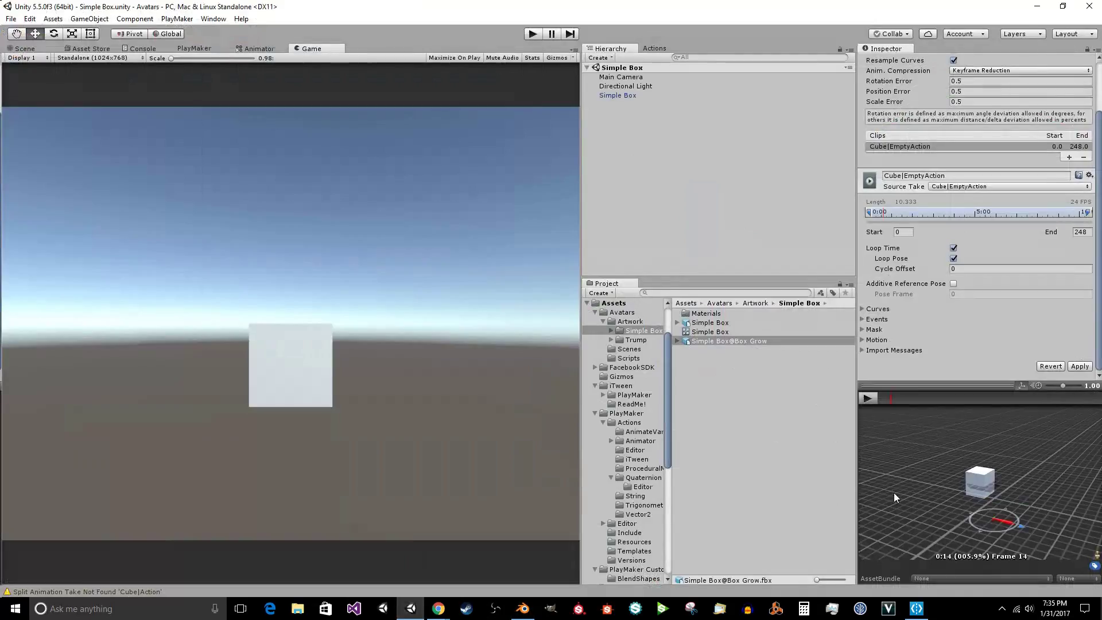
# Set the clip's Source Take to Cube|Long Box, toggle Loop Time and apply the import settings.
pyautogui.click(982, 186)
pyautogui.click(980, 214)
pyautogui.moveTo(896, 398); pyautogui.dragTo(948, 395)
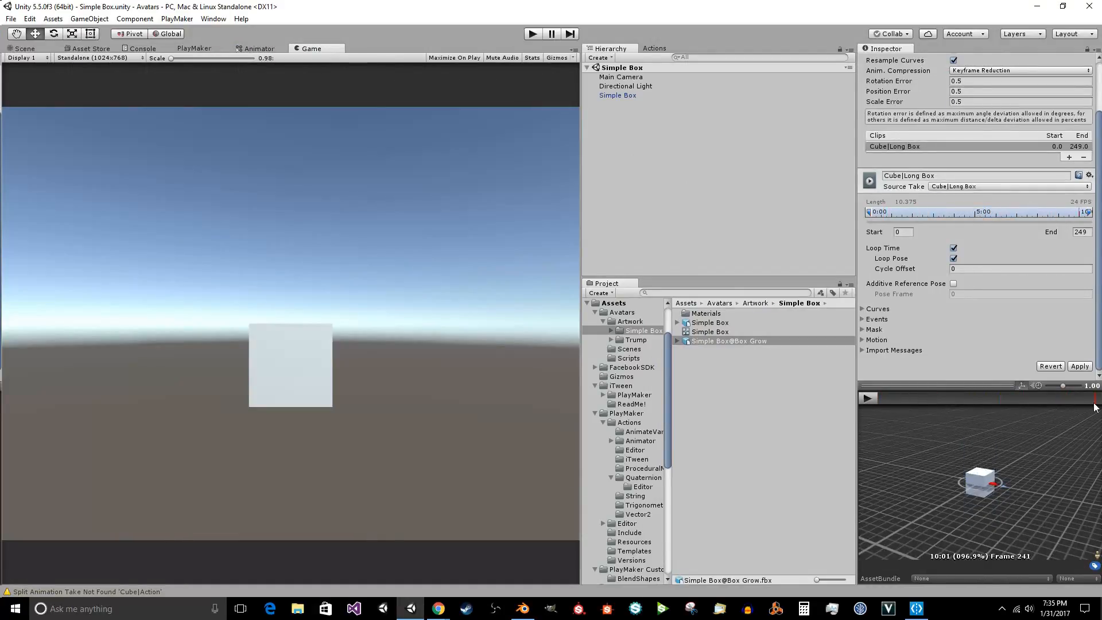
pyautogui.click(953, 248)
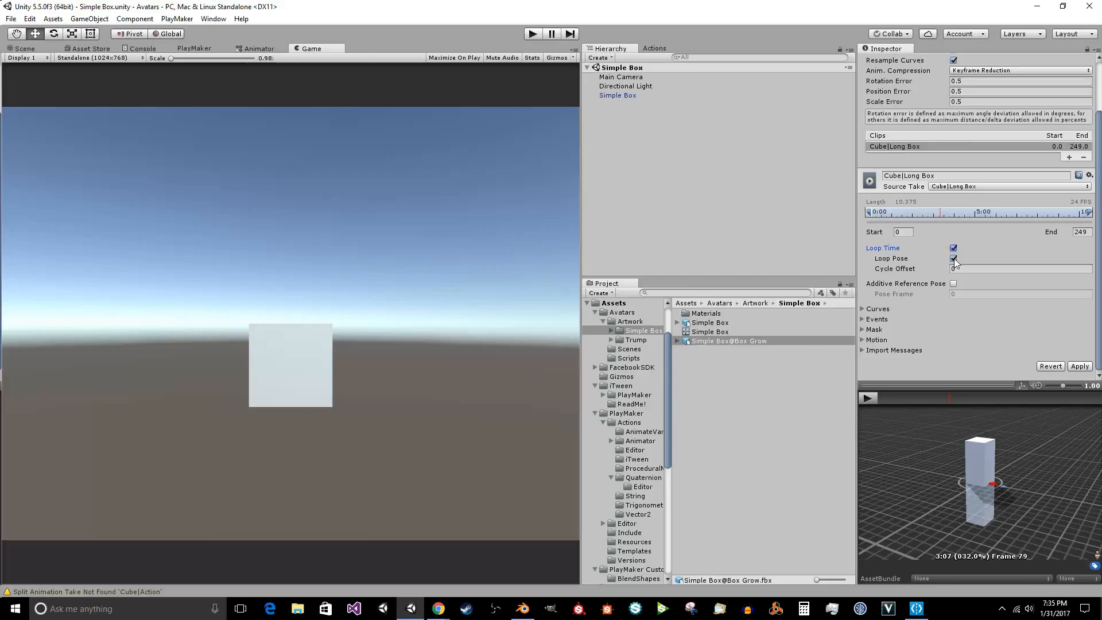
pyautogui.click(1082, 367)
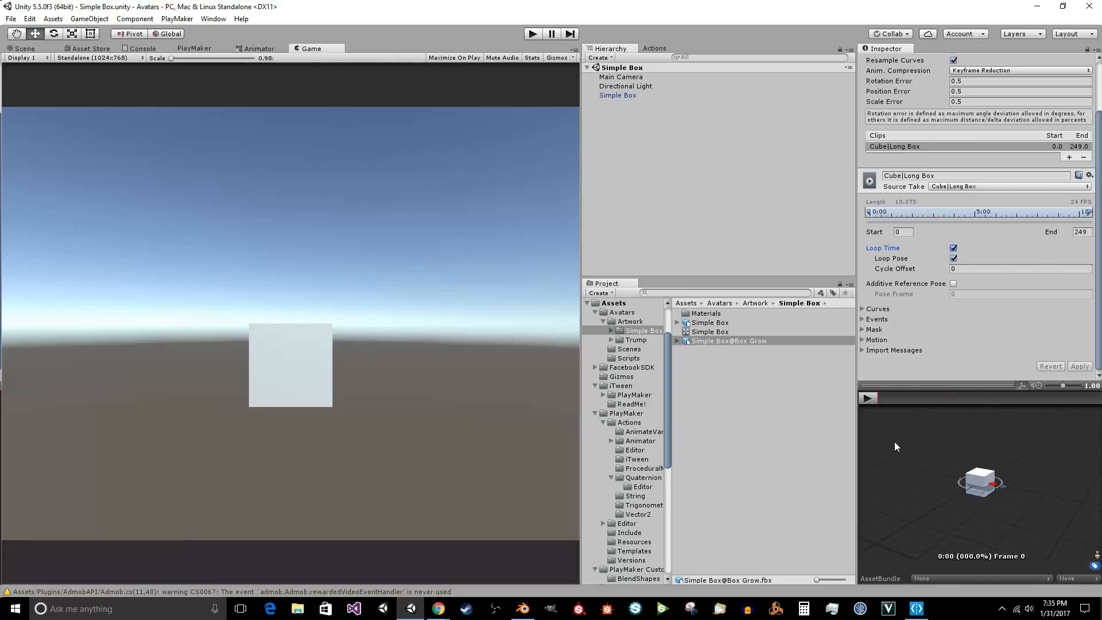
# Play the clip preview and orbit around the stretching box.
pyautogui.click(869, 398)
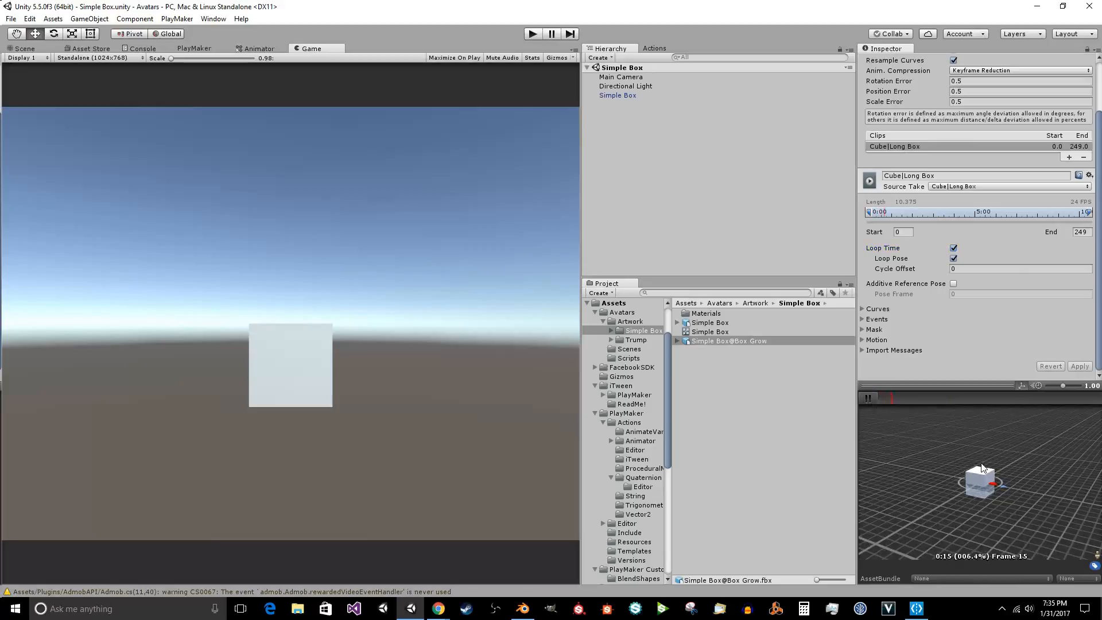
pyautogui.moveTo(1021, 455); pyautogui.dragTo(1011, 461, button='middle')
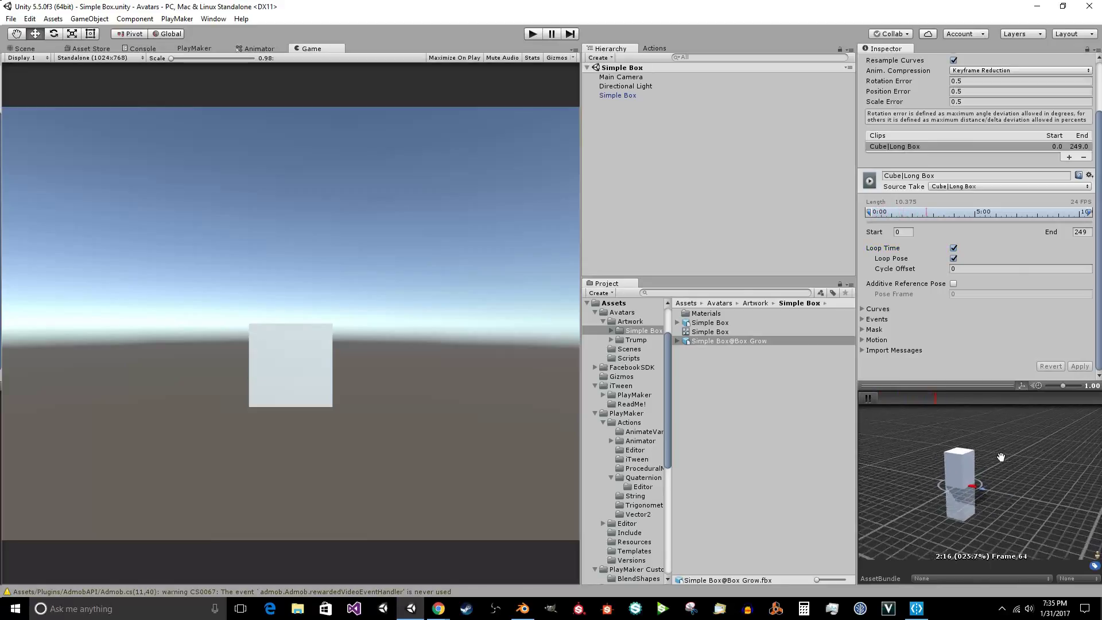
pyautogui.moveTo(1011, 461); pyautogui.dragTo(948, 460)
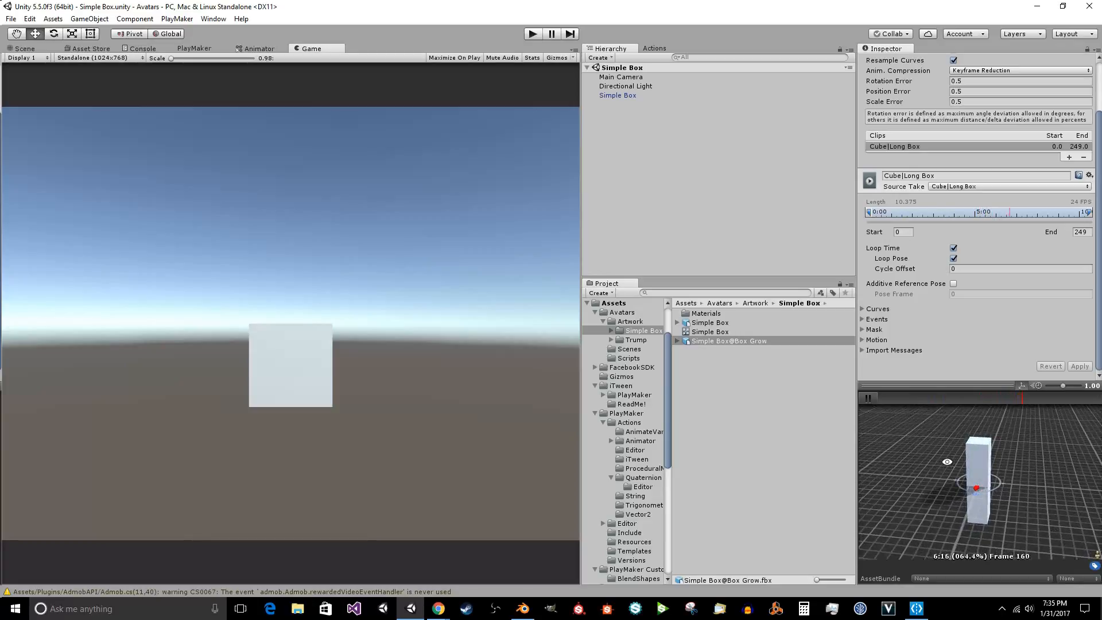
# Select the Simple Box controller, show its state graph and delete the old Box Grow state.
pyautogui.click(867, 399)
pyautogui.click(714, 330)
pyautogui.rightClick(709, 371)
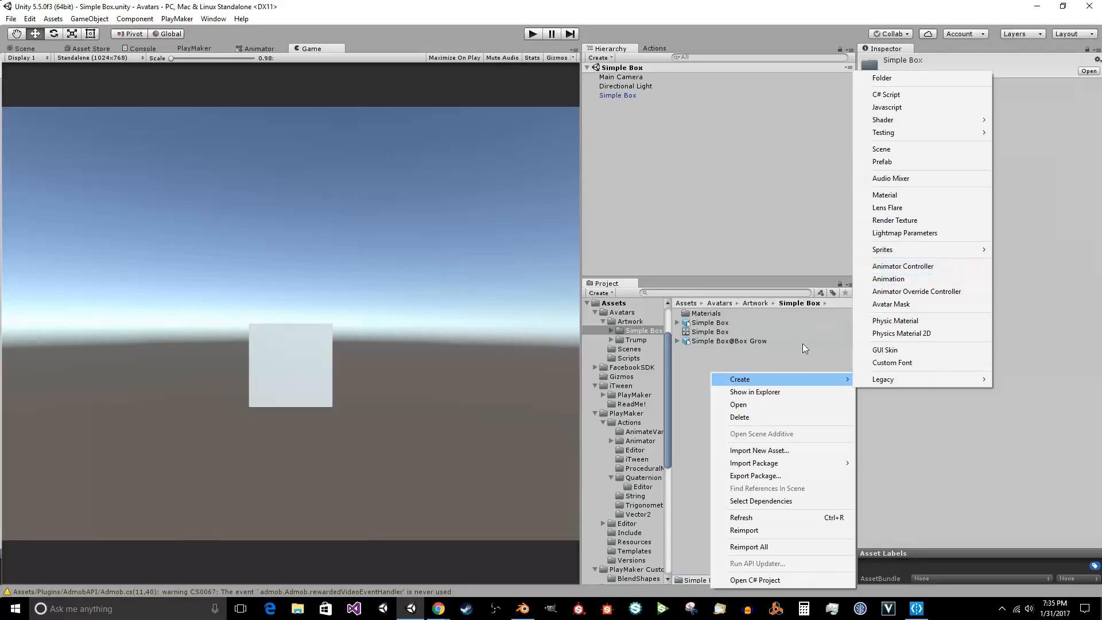
pyautogui.click(728, 355)
pyautogui.click(728, 331)
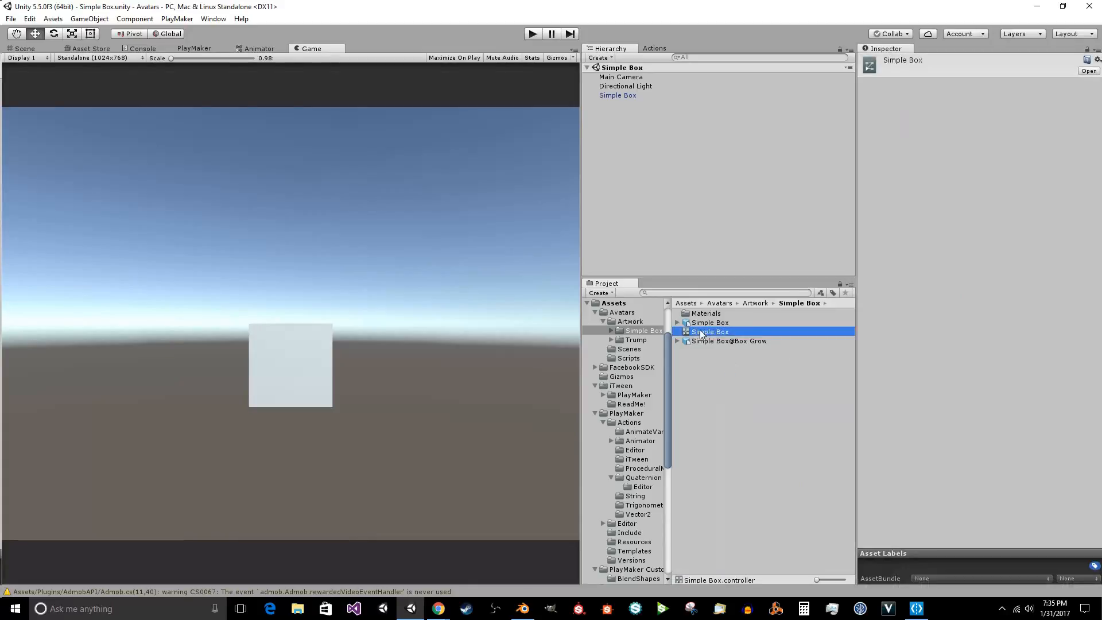
pyautogui.click(254, 48)
pyautogui.moveTo(405, 125); pyautogui.dragTo(422, 236, button='middle')
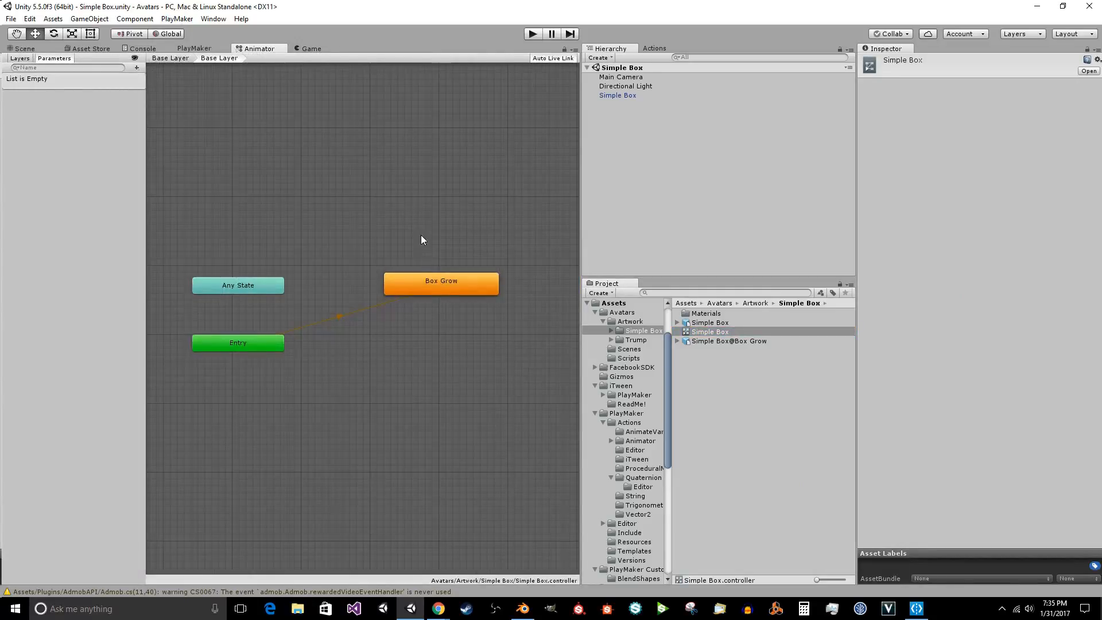
pyautogui.click(419, 284)
pyautogui.rightClick(420, 285)
pyautogui.click(461, 344)
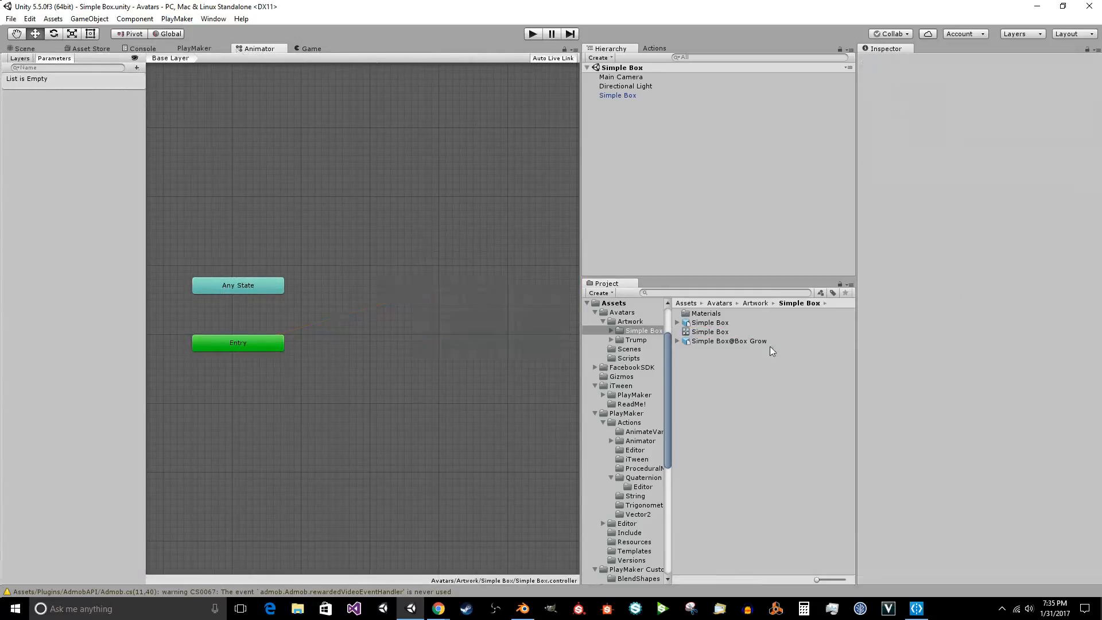
# Drag the Cube|Long Box clip onto the animator graph as the new default state.
pyautogui.click(677, 341)
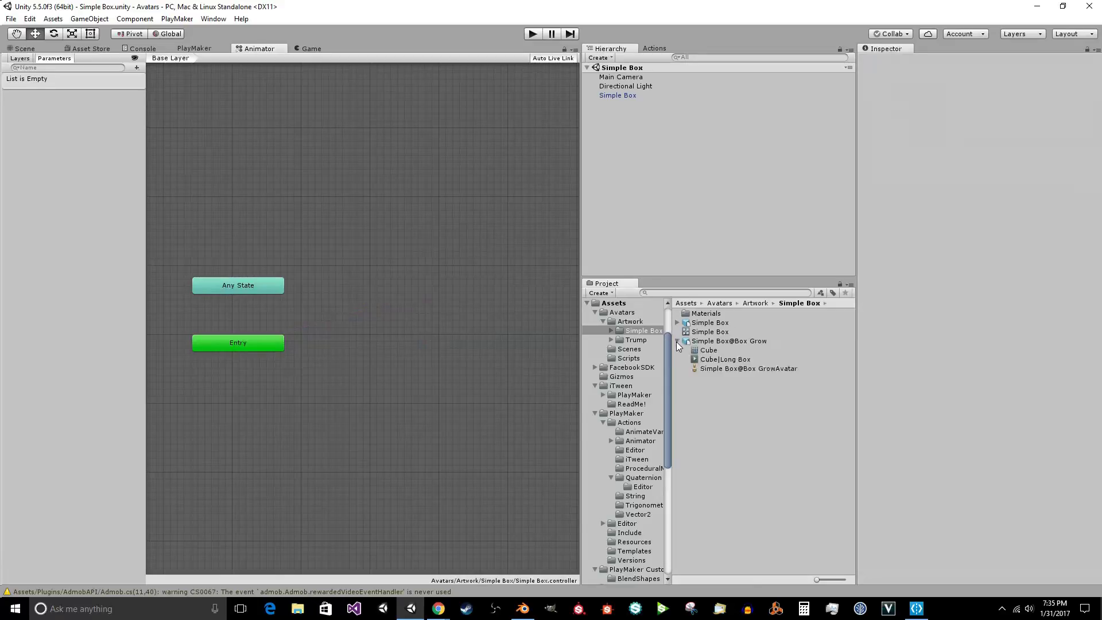
pyautogui.click(725, 361)
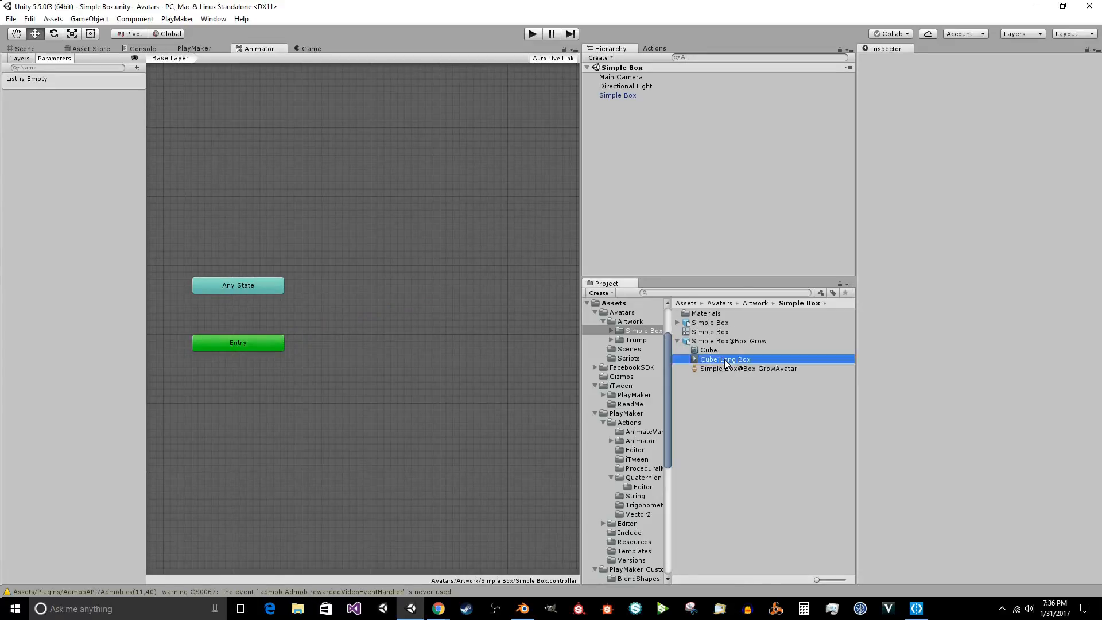
pyautogui.moveTo(726, 362); pyautogui.dragTo(454, 311)
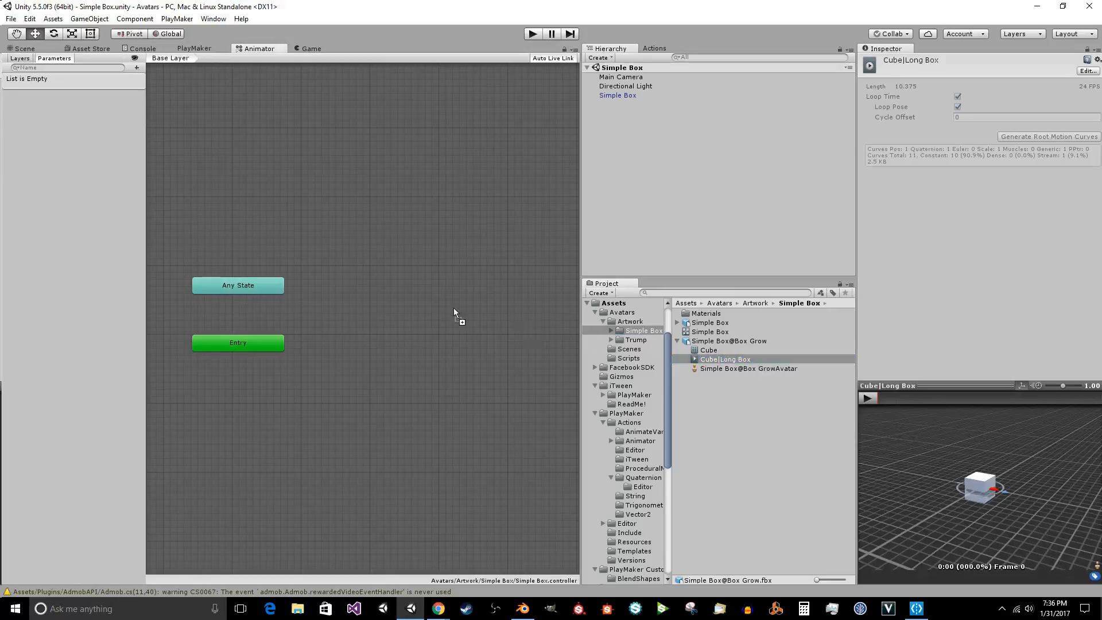
pyautogui.moveTo(368, 278); pyautogui.dragTo(370, 277)
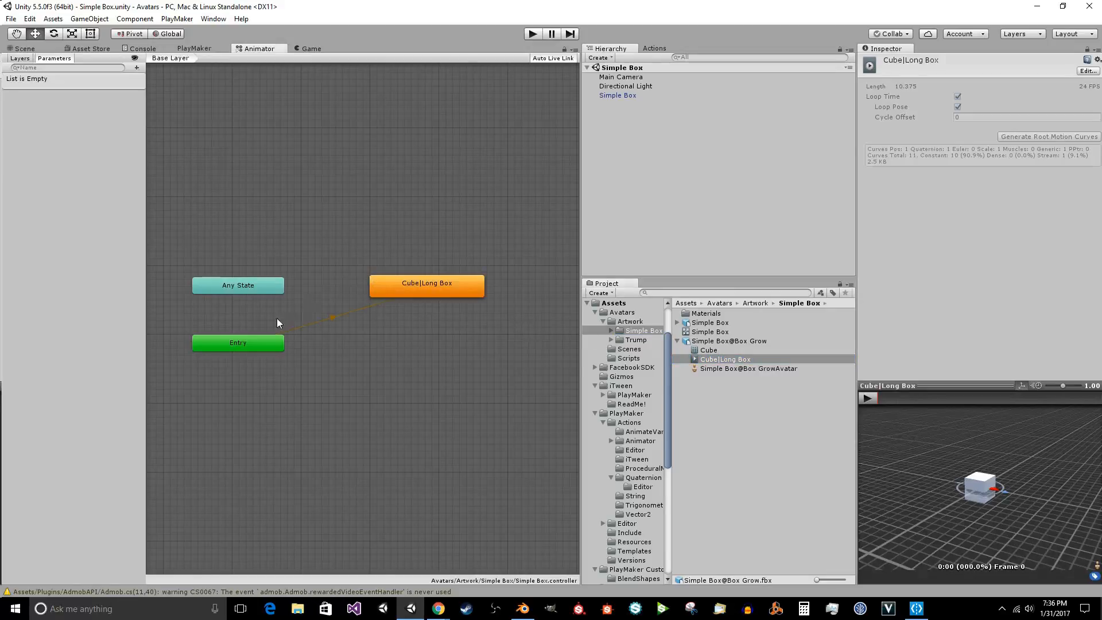
# Select the Cube|Long Box state and set its Speed to 0.5, then to 2.
pyautogui.click(20, 60)
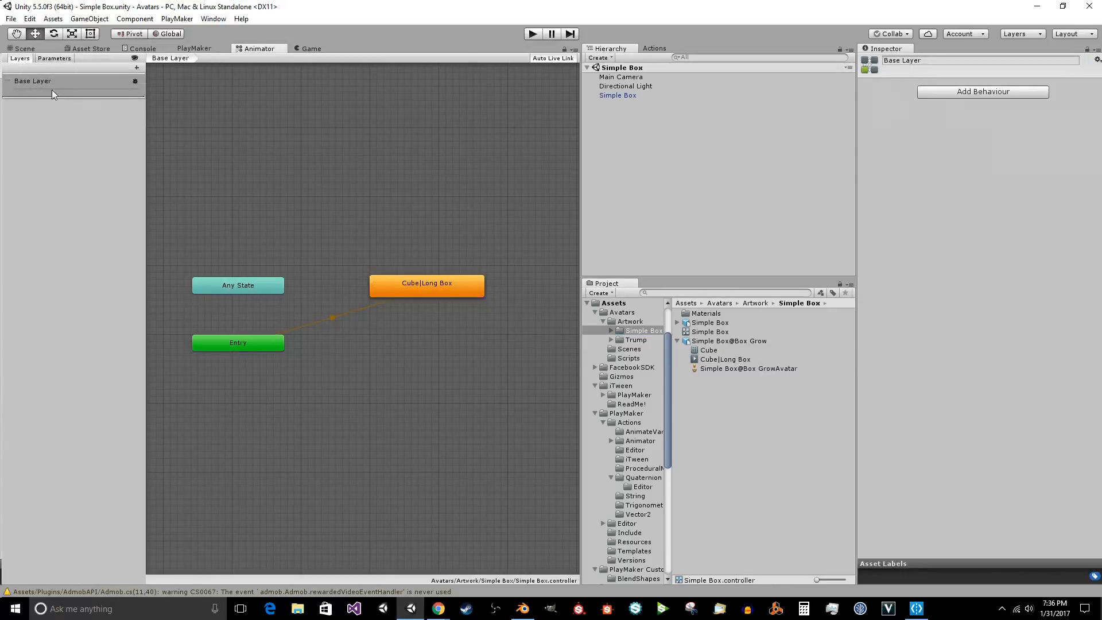
pyautogui.moveTo(239, 342); pyautogui.dragTo(245, 342)
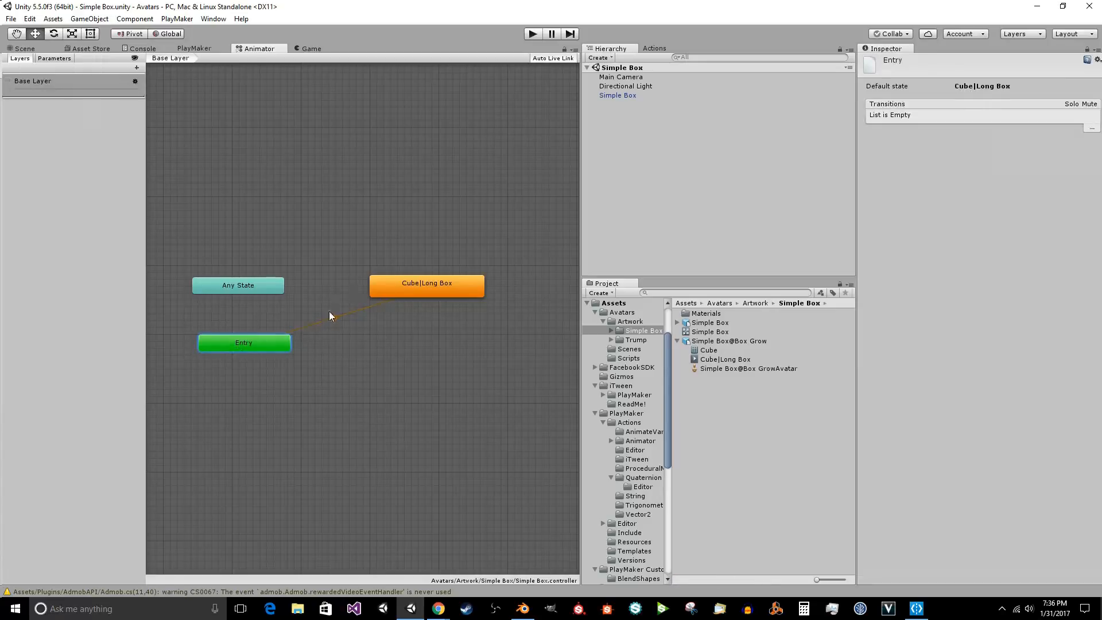
pyautogui.click(410, 287)
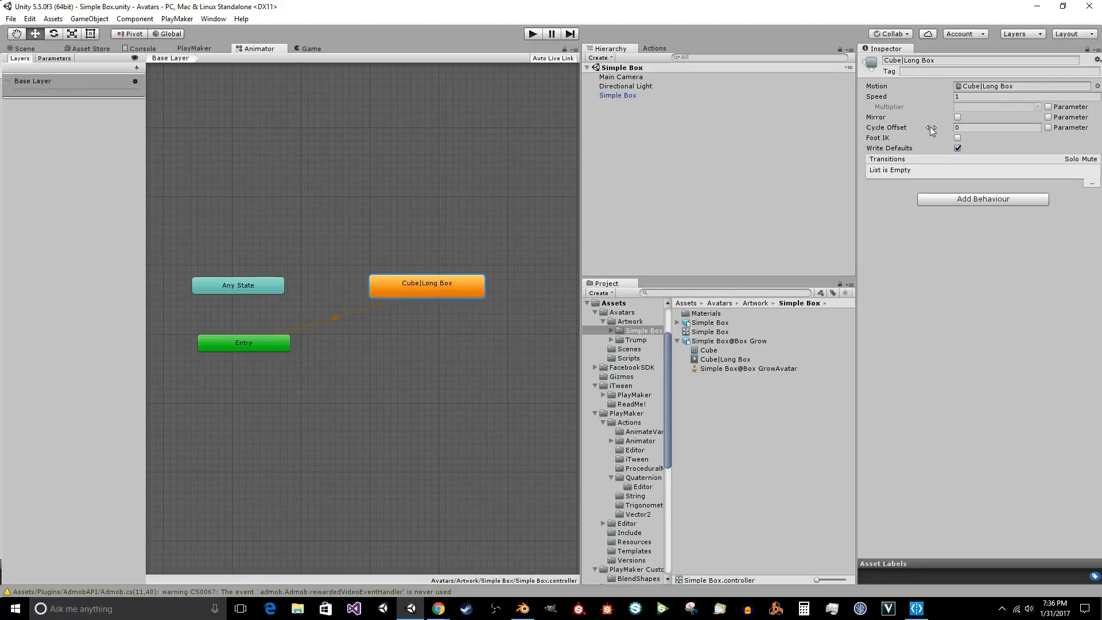
pyautogui.click(961, 97)
pyautogui.write('0.5')
pyautogui.click(994, 96)
pyautogui.write('2')
# Run the scene in play mode, return to the Animator graph and ping the state's Motion clip.
pyautogui.click(24, 49)
pyautogui.click(531, 36)
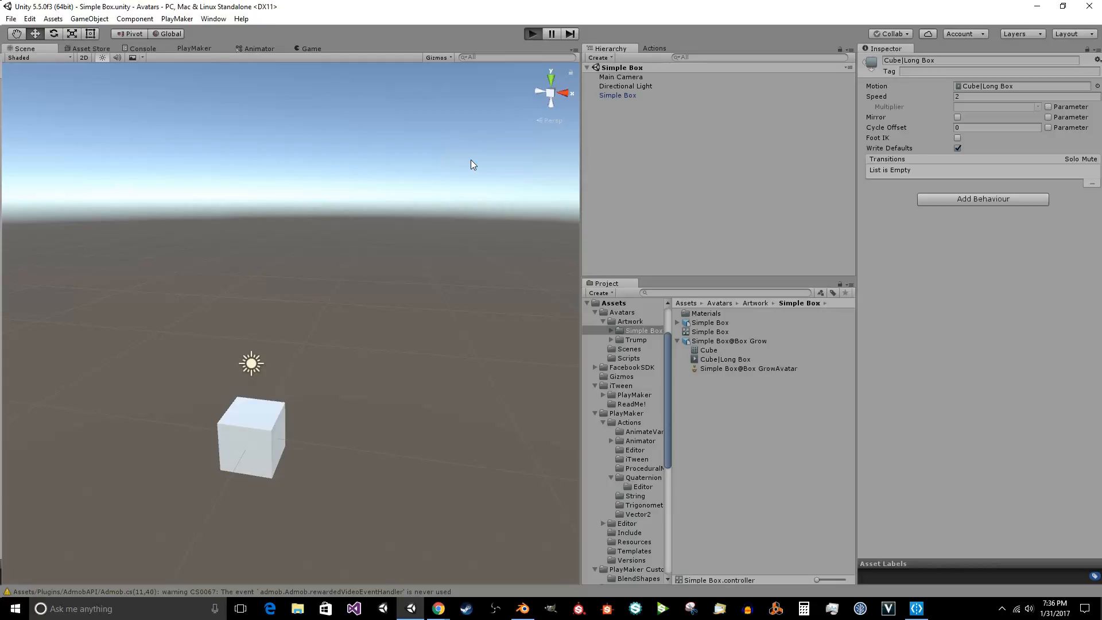
pyautogui.click(529, 38)
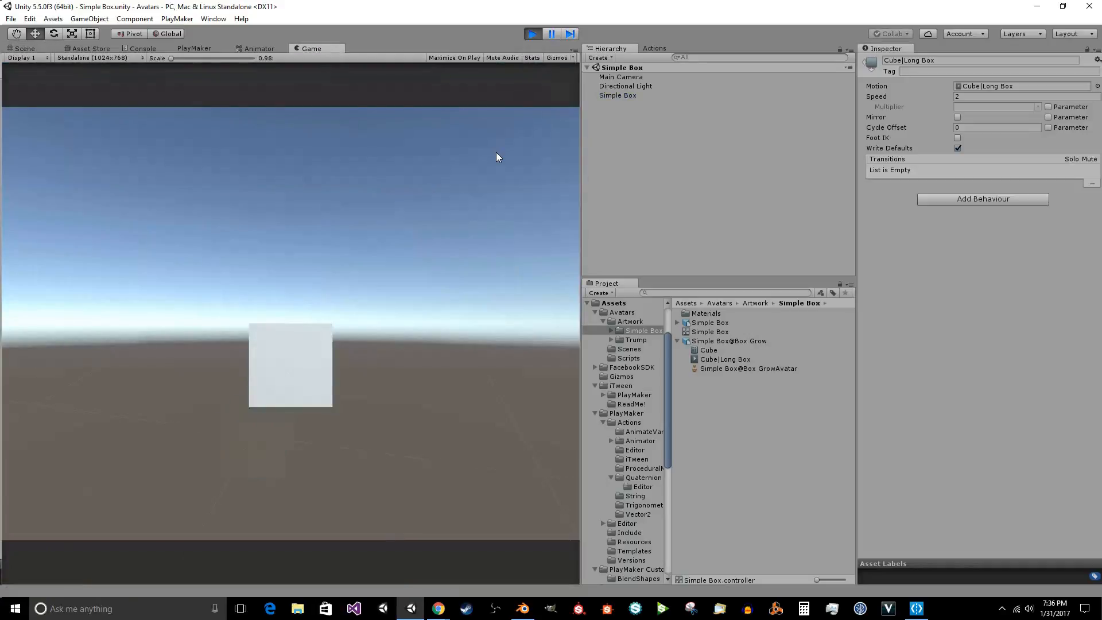
pyautogui.click(262, 49)
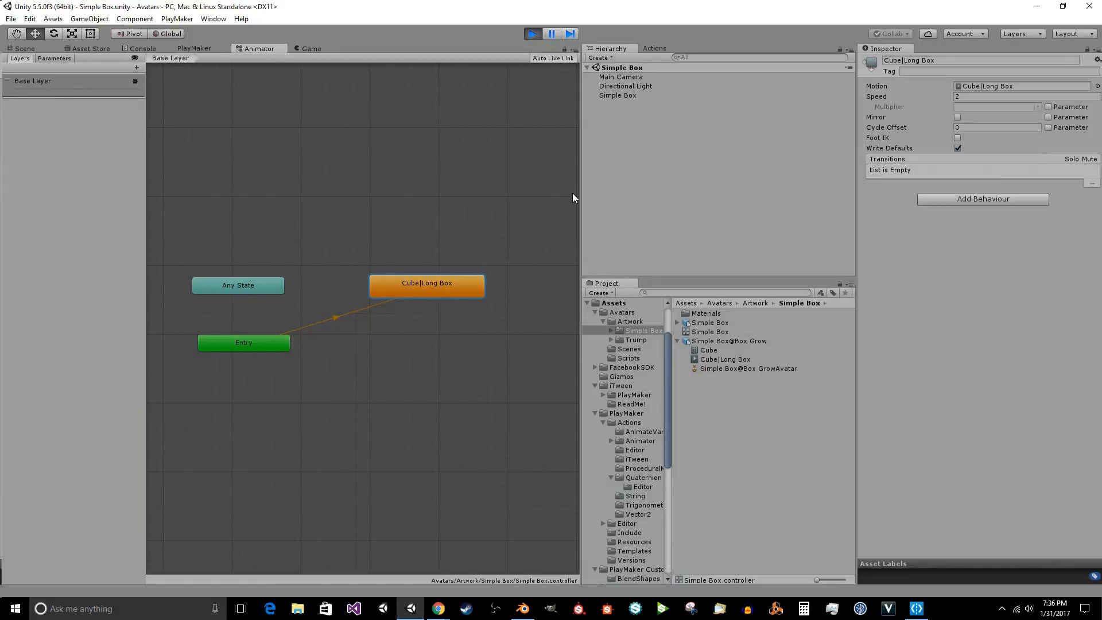
pyautogui.click(1001, 89)
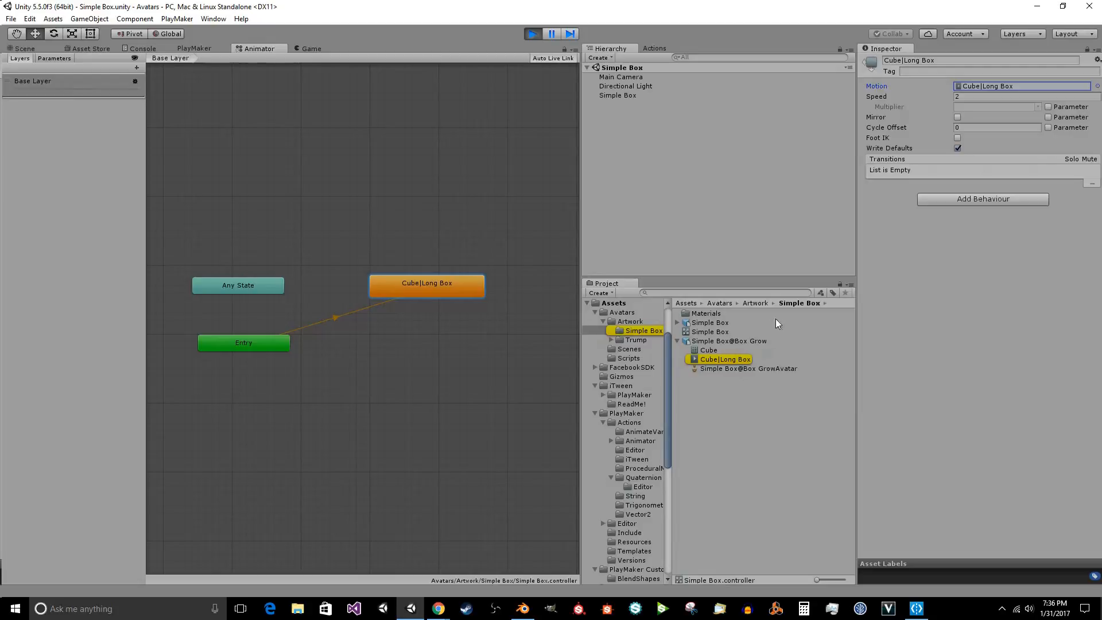
# Stop play mode and select the Simple Box object in the Hierarchy.
pyautogui.click(306, 48)
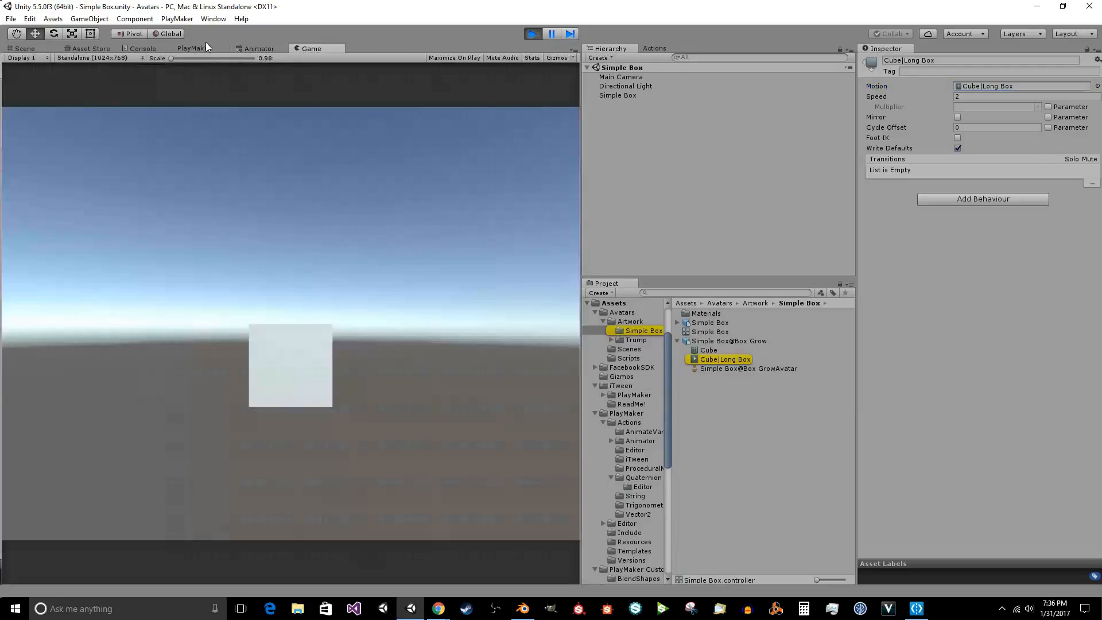
pyautogui.click(26, 48)
pyautogui.click(529, 34)
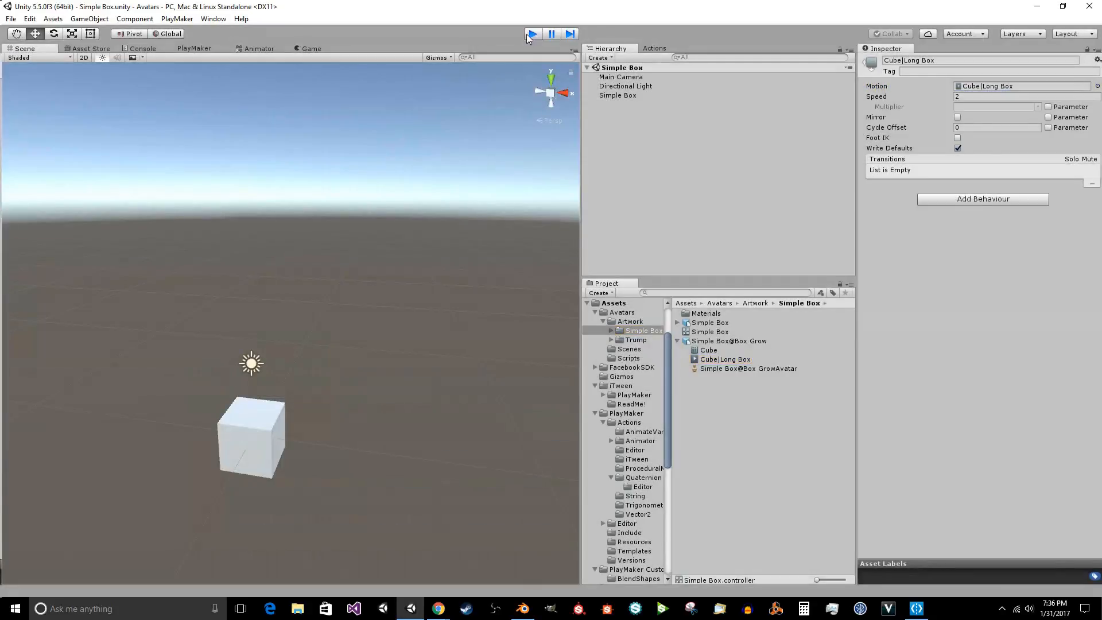
pyautogui.click(648, 96)
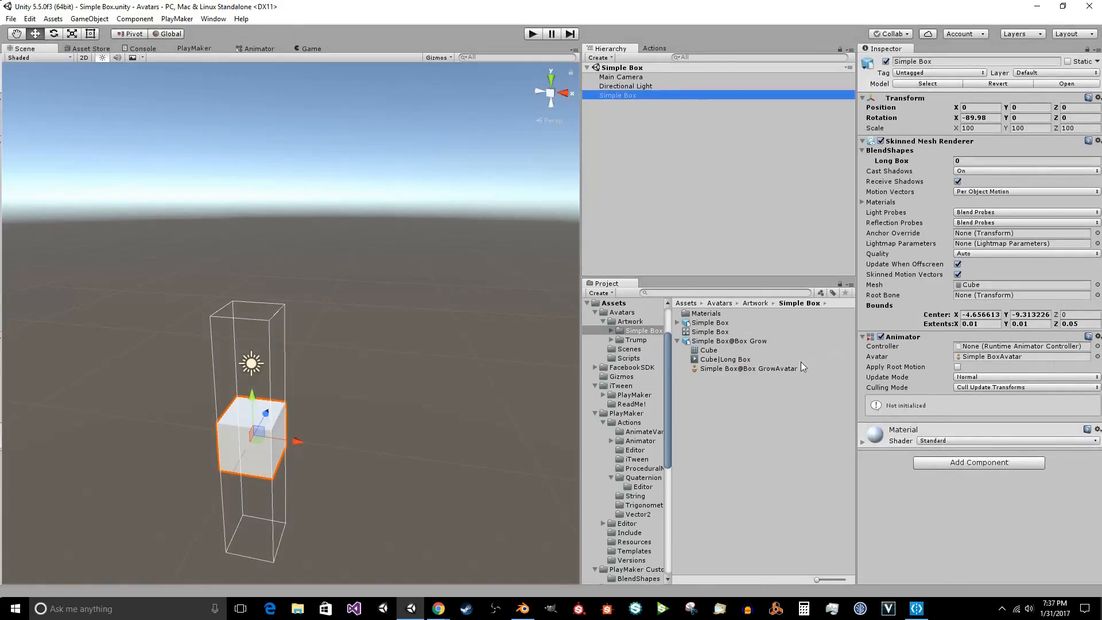
# Assign the Simple Box controller to the box's Animator and run the scene to watch it stretch.
pyautogui.click(801, 338)
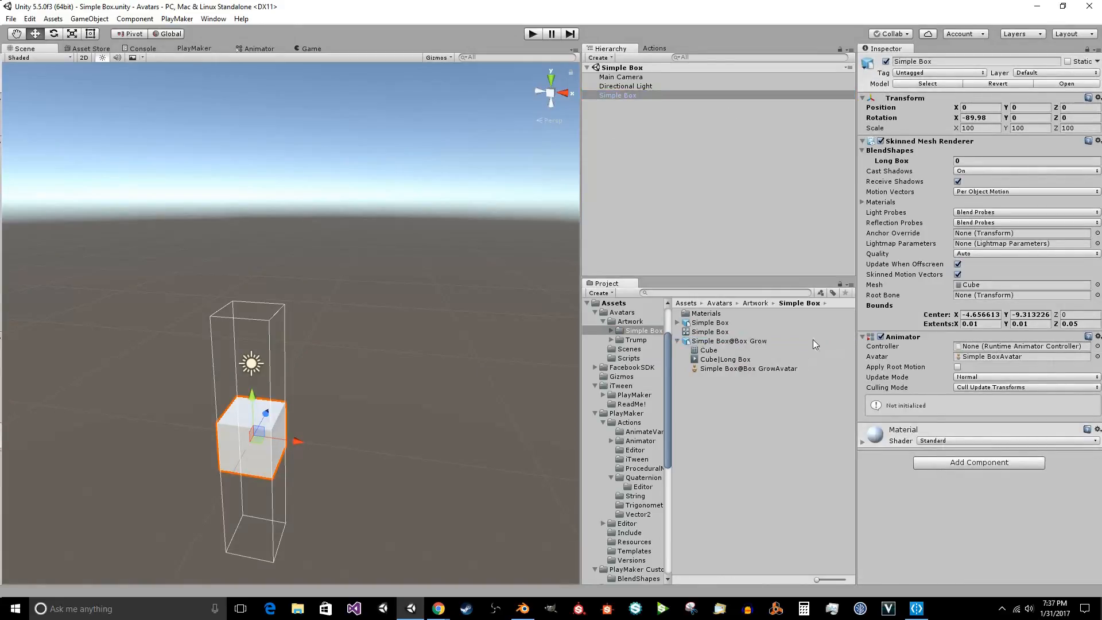
pyautogui.click(813, 333)
pyautogui.moveTo(812, 332); pyautogui.dragTo(1043, 345)
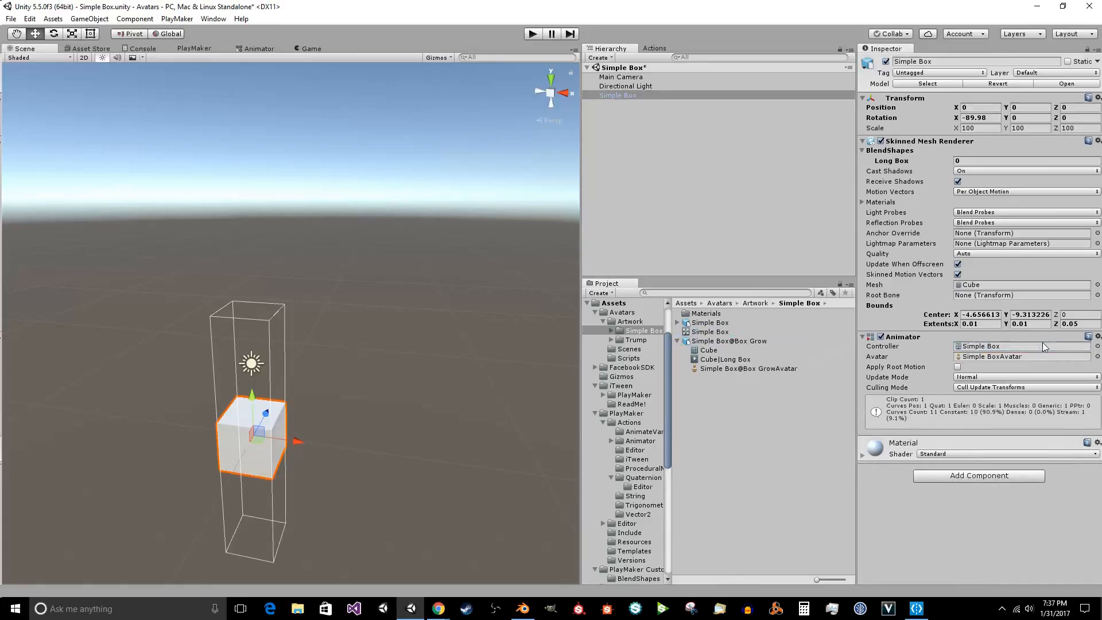
pyautogui.click(529, 35)
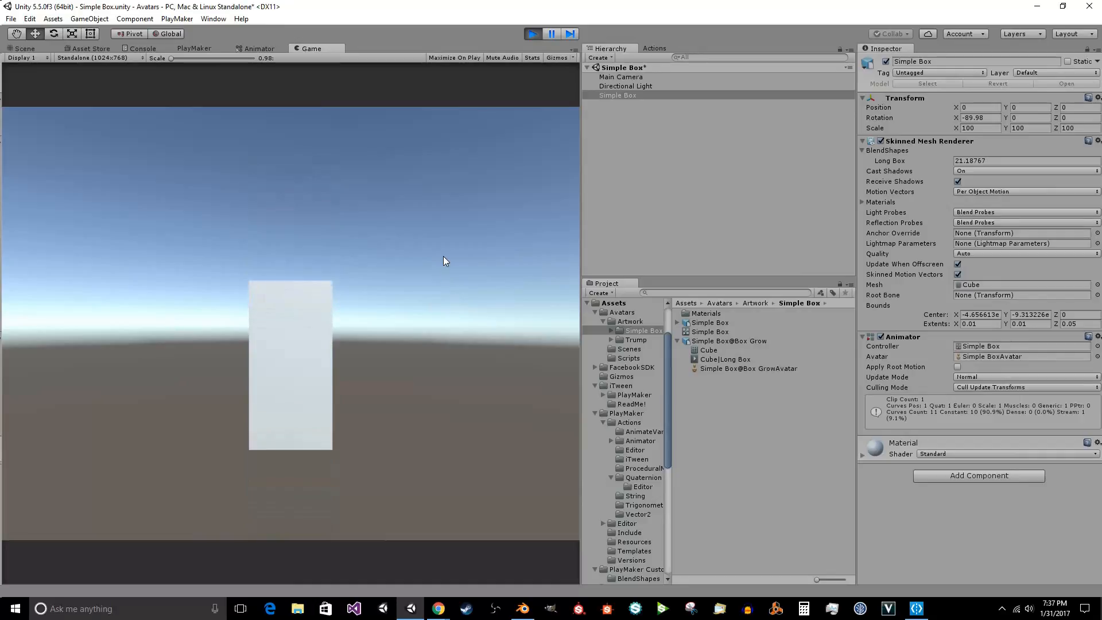
# Play and stop the Box Grow cube's Long Box shape-key cycle in Blender, then return to Unity.
pyautogui.click(522, 609)
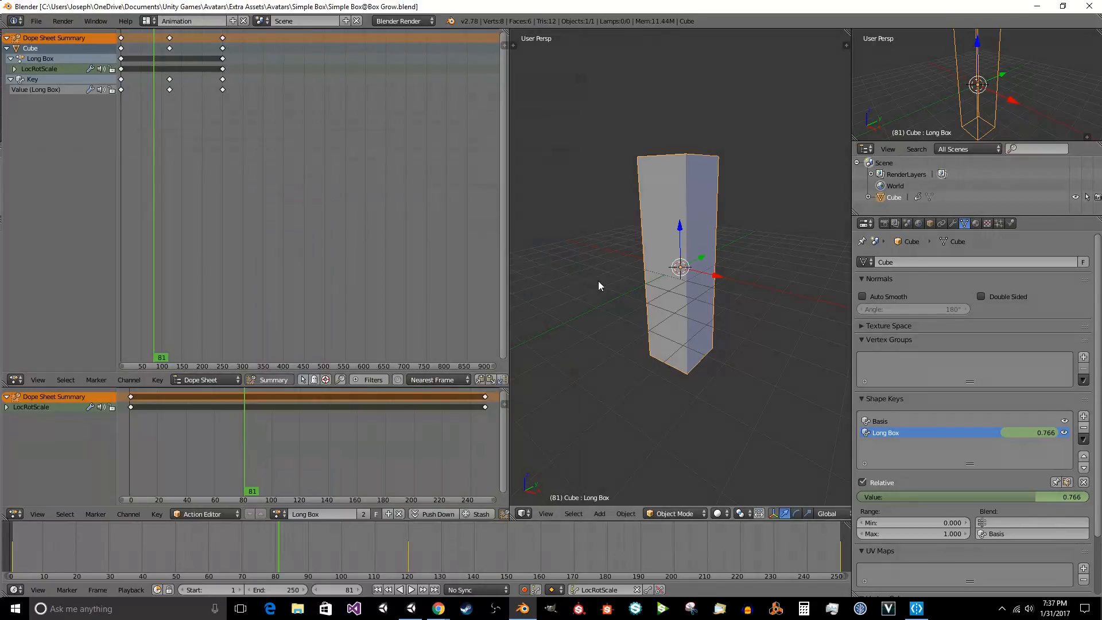
pyautogui.hotkey('alt', 'a')
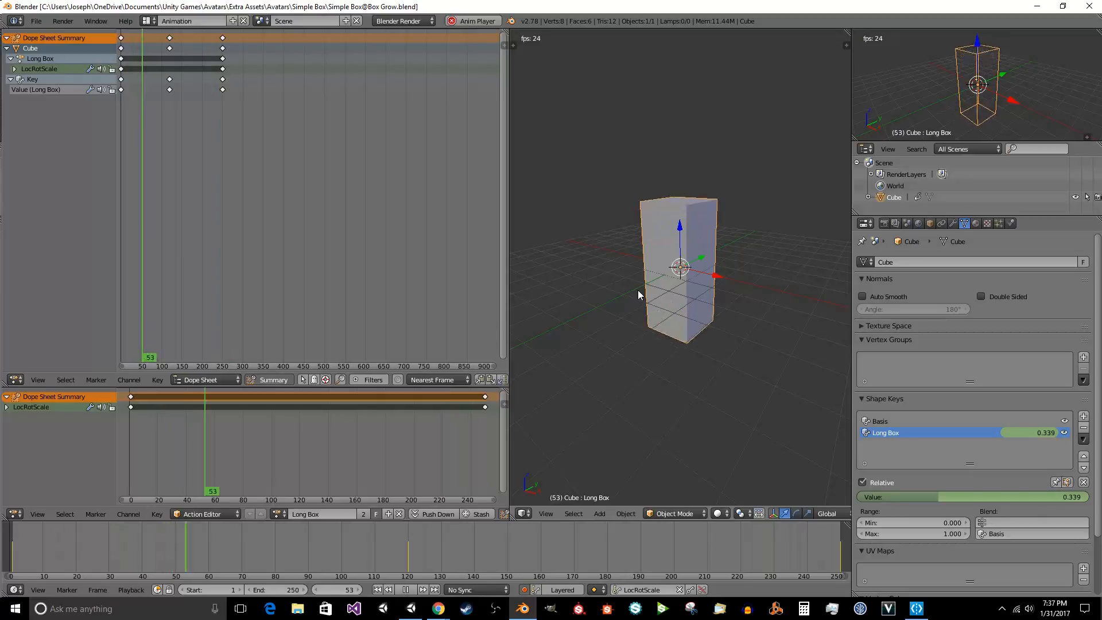
pyautogui.hotkey('alt', 'a')
pyautogui.press('space')
pyautogui.press('Escape')
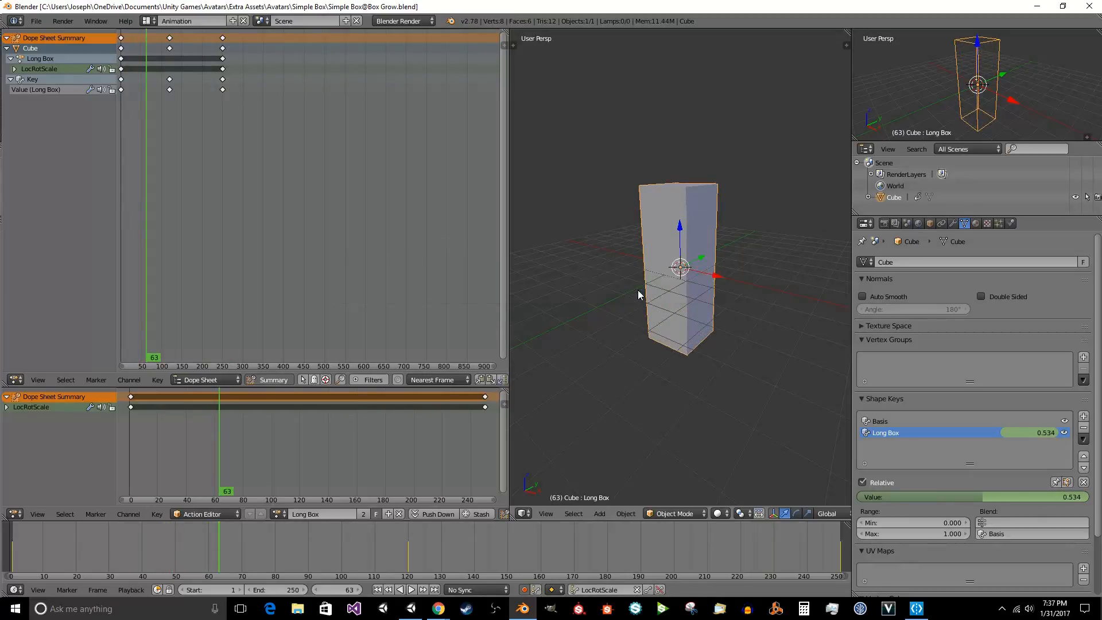
pyautogui.hotkey('ctrl', 's')
pyautogui.click(638, 295)
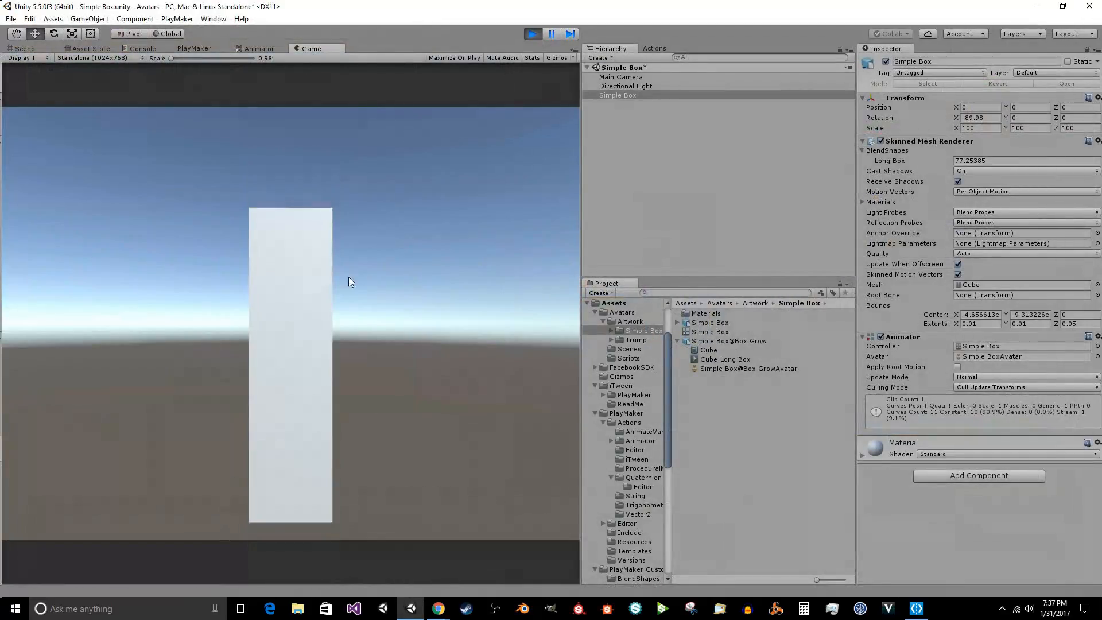
# Stop play mode, load the Trump scene from Assets > Avatars > Scenes and face the TRUMP letters.
pyautogui.click(527, 32)
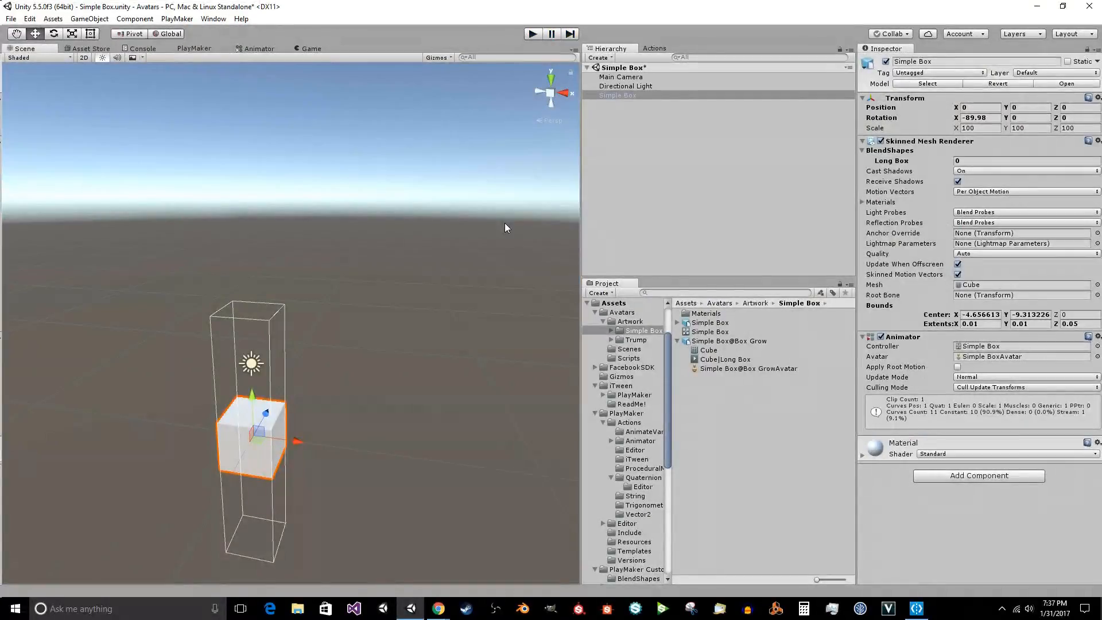
pyautogui.click(506, 224)
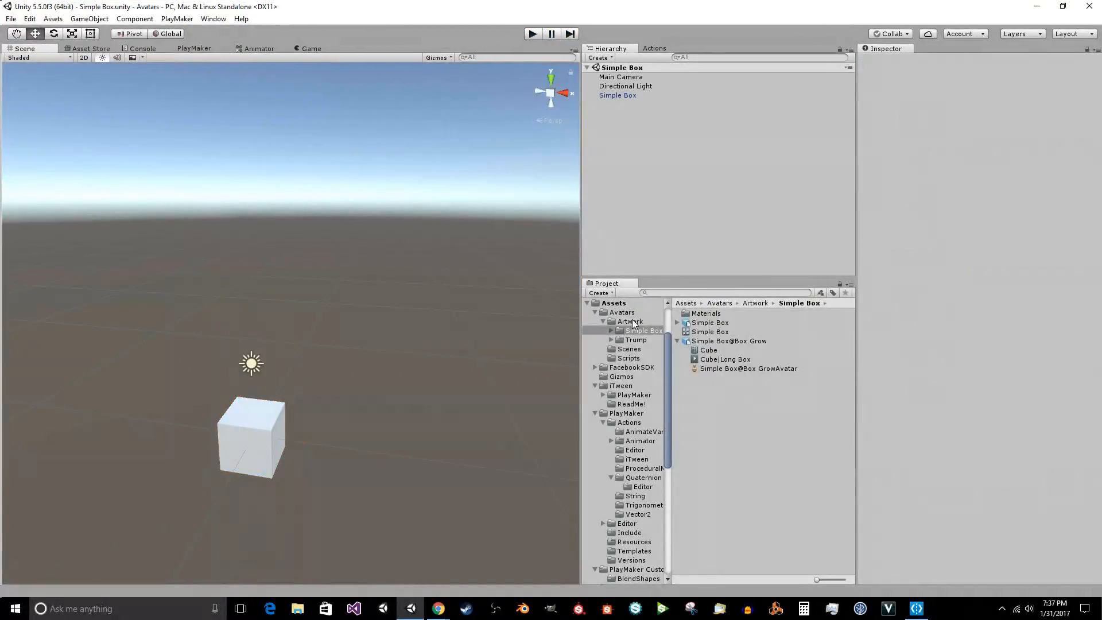
pyautogui.click(629, 350)
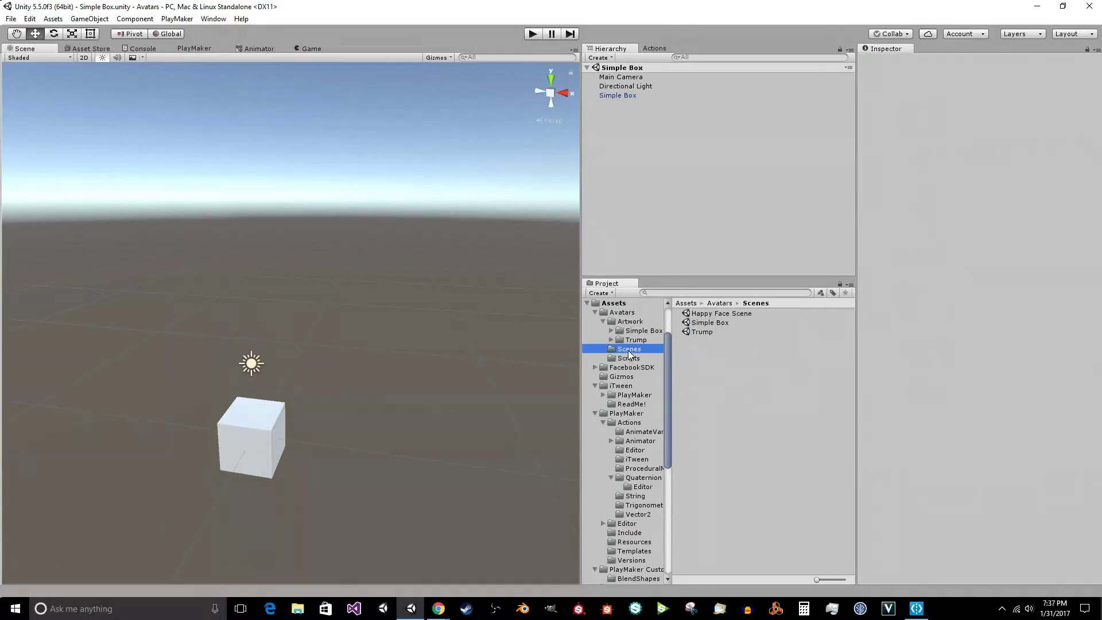
pyautogui.doubleClick(700, 333)
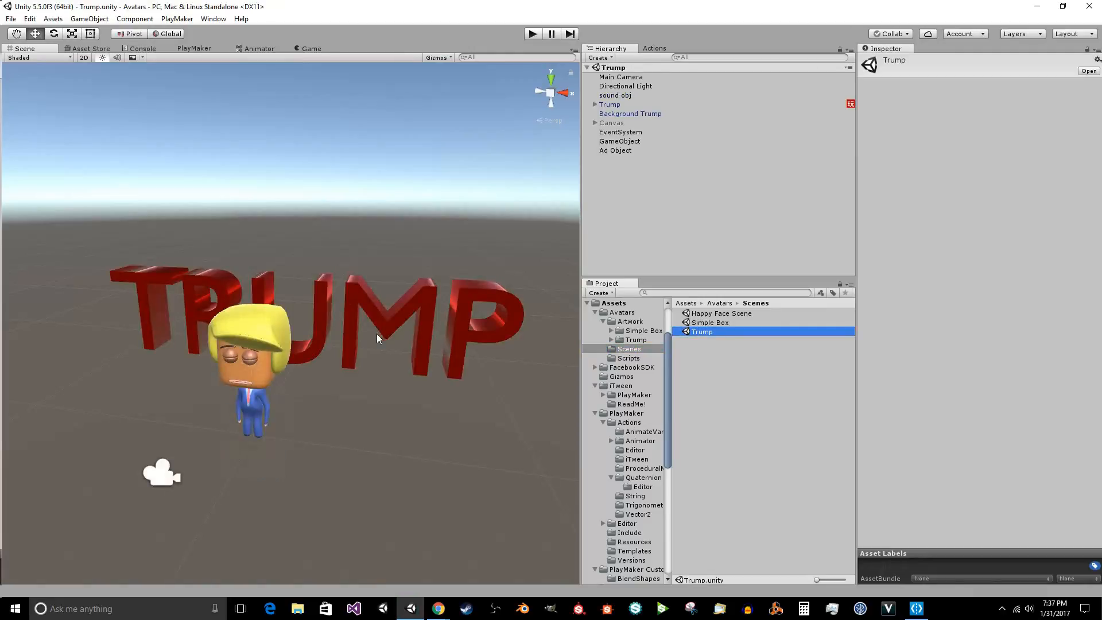
pyautogui.moveTo(372, 335); pyautogui.dragTo(356, 35, button='right')
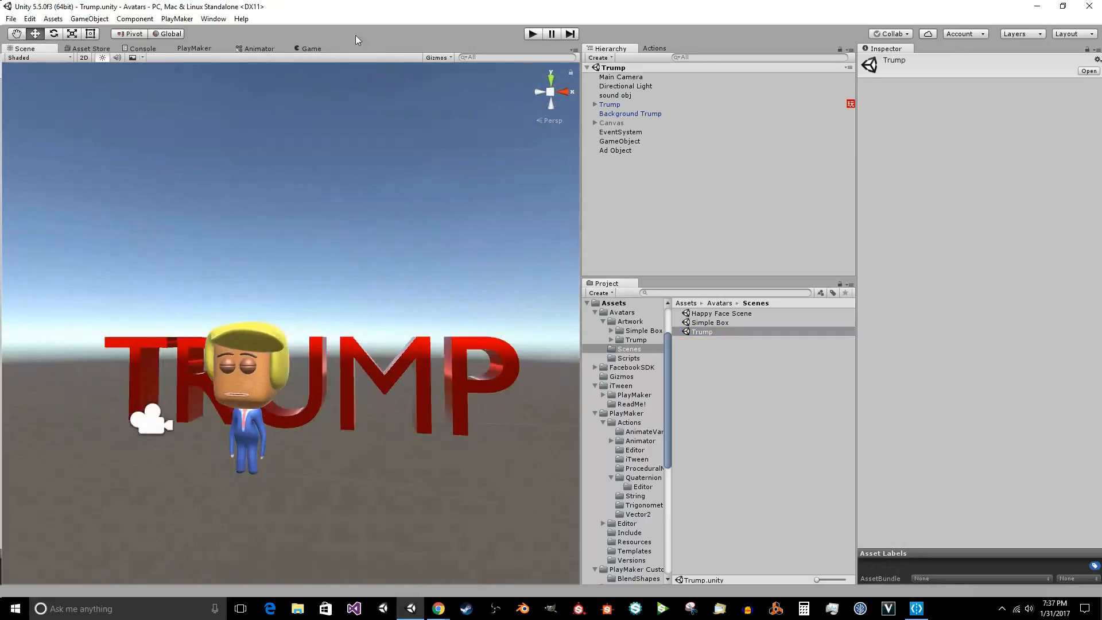
# Run the Trump scene and select its Mouth child to watch the Open blend shape value animate.
pyautogui.click(306, 49)
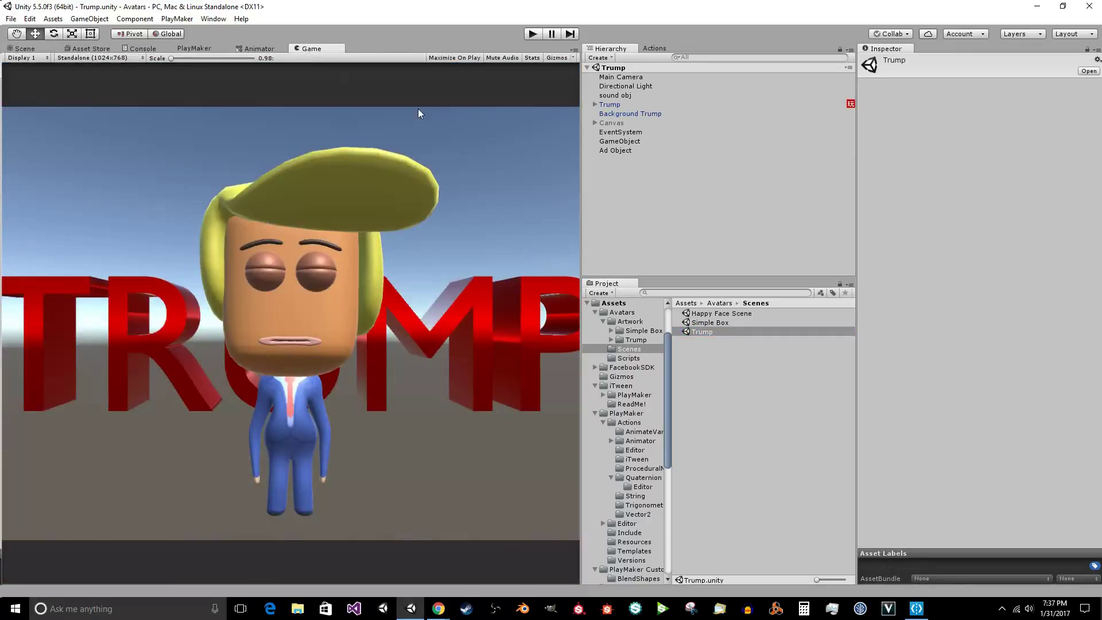
pyautogui.click(533, 33)
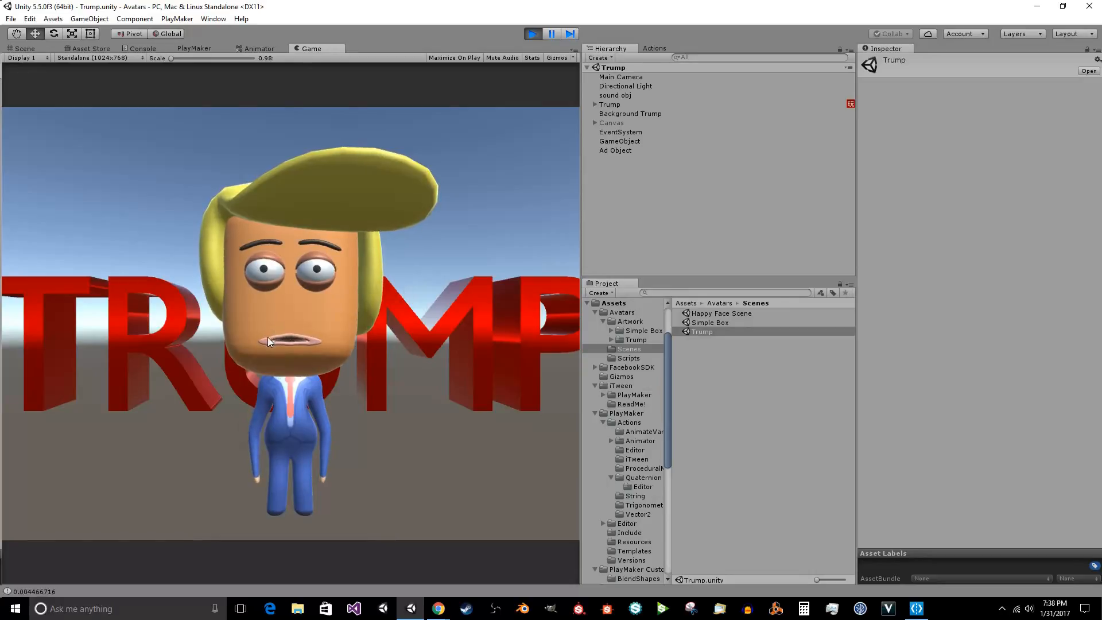
pyautogui.click(591, 103)
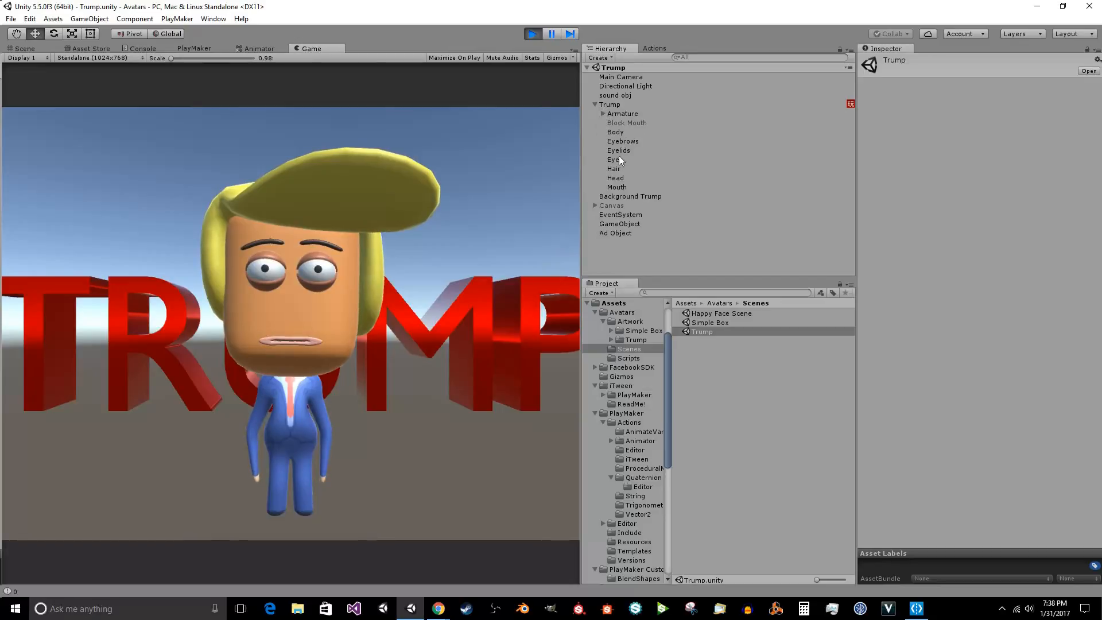
pyautogui.click(624, 187)
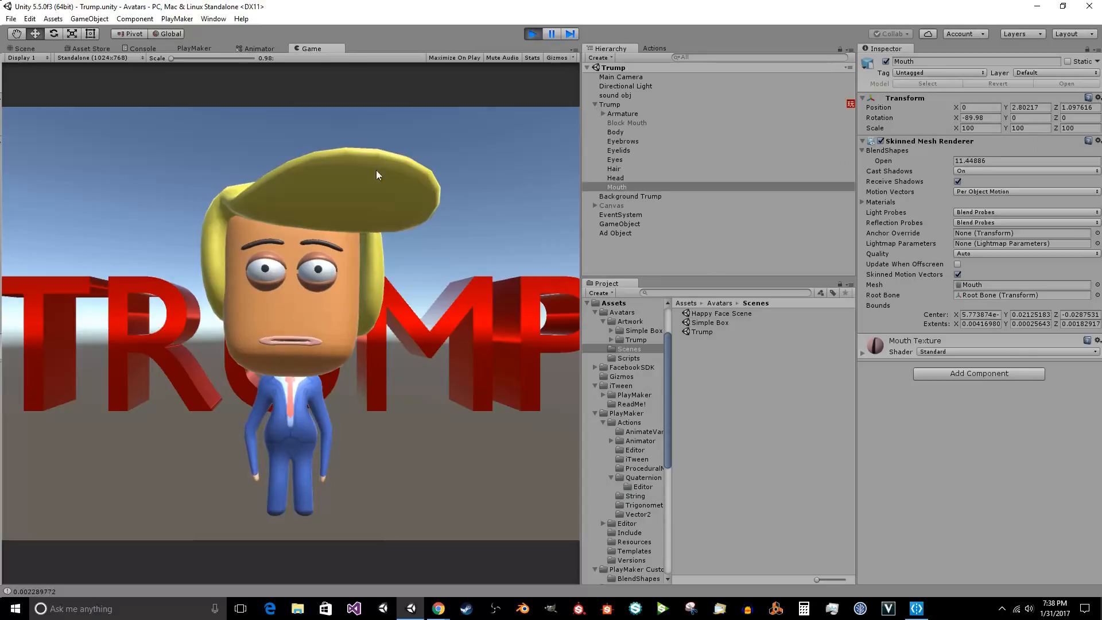
# Dock the Scene view beneath the Game view and frame the Mouth closely, viewed edge-on.
pyautogui.click(26, 47)
pyautogui.moveTo(273, 276)
pyautogui.keyDown('alt'); pyautogui.mouseDown()
pyautogui.moveTo(270, 305)
pyautogui.moveTo(203, 319)
pyautogui.moveTo(203, 304)
pyautogui.mouseUp(); pyautogui.keyUp('alt')
pyautogui.press('f')
pyautogui.moveTo(22, 47); pyautogui.dragTo(185, 530)
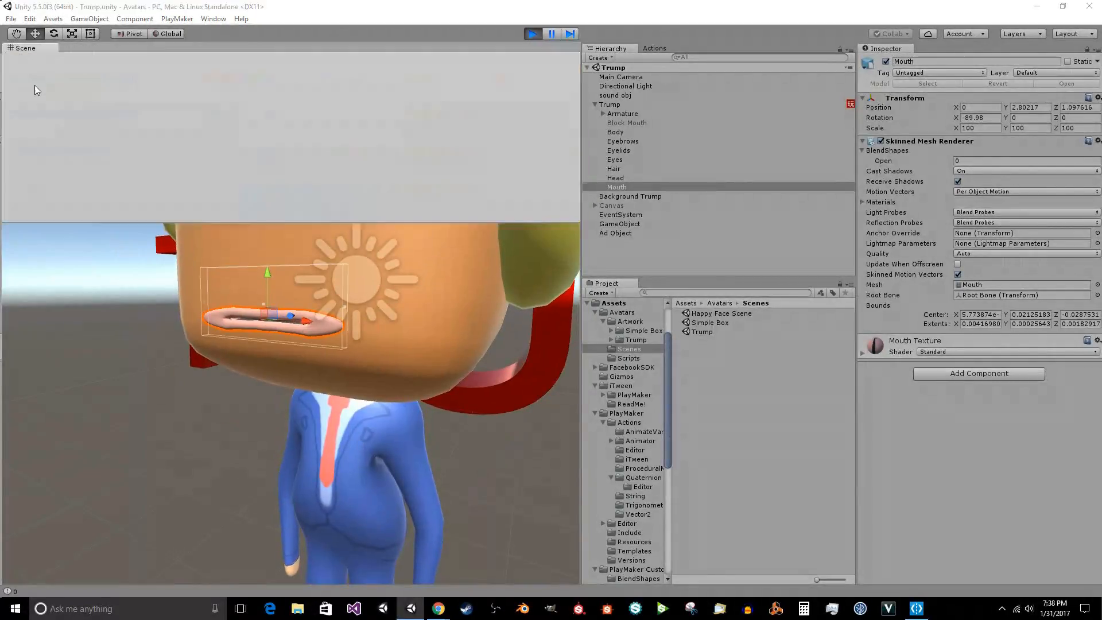
pyautogui.moveTo(215, 406); pyautogui.dragTo(224, 338)
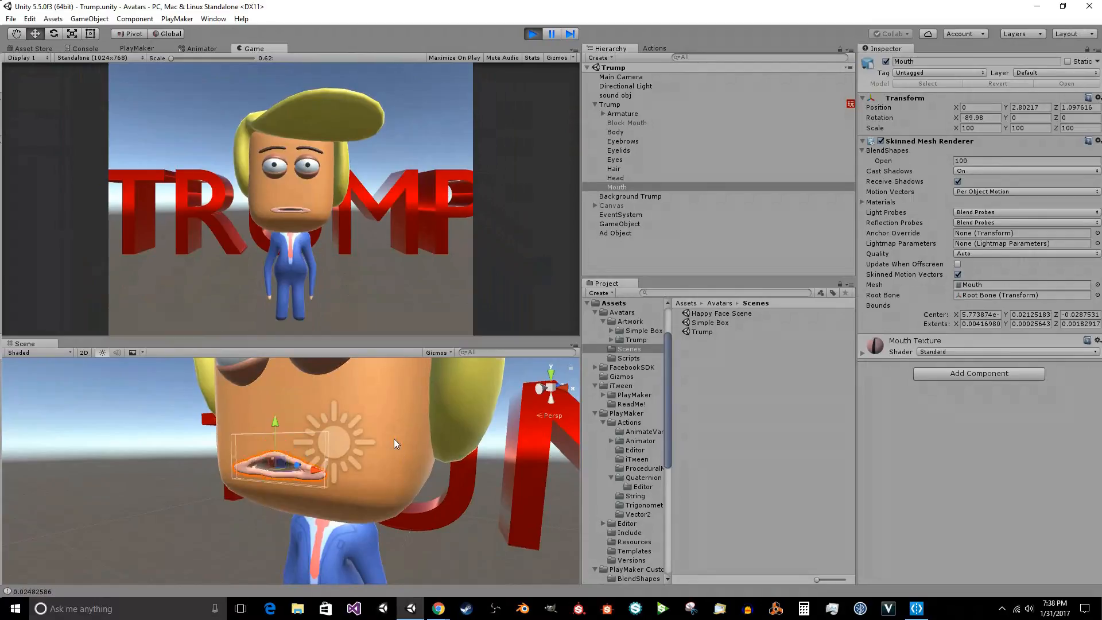
pyautogui.moveTo(382, 441)
pyautogui.keyDown('alt'); pyautogui.mouseDown()
pyautogui.moveTo(402, 412)
pyautogui.moveTo(326, 425)
pyautogui.mouseUp(); pyautogui.keyUp('alt')
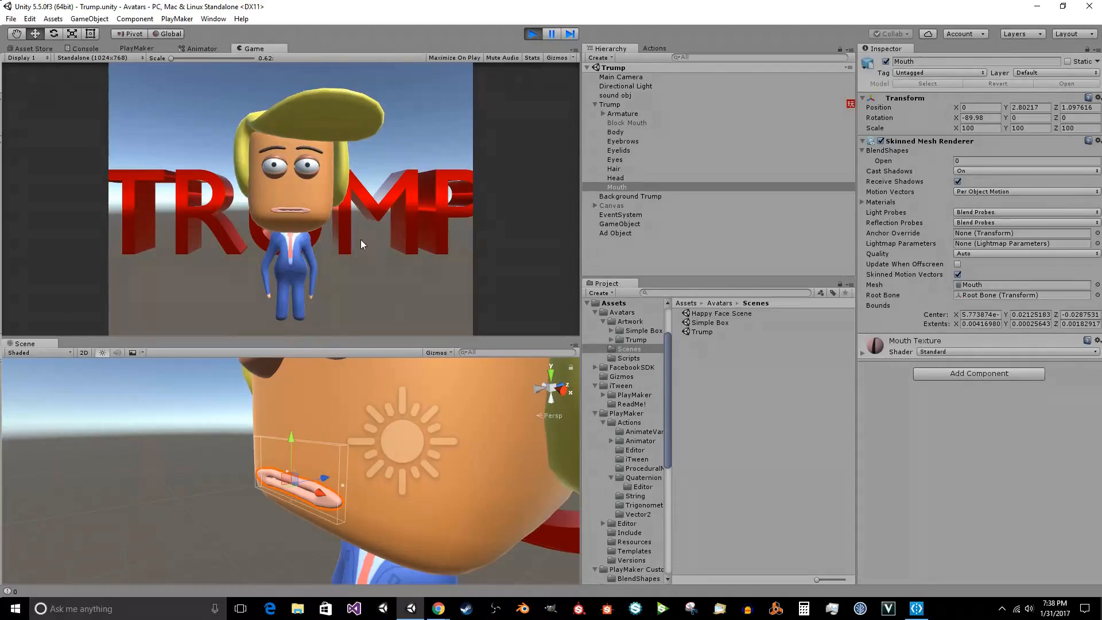
pyautogui.moveTo(380, 435)
pyautogui.keyDown('alt'); pyautogui.mouseDown()
pyautogui.moveTo(367, 466)
pyautogui.moveTo(437, 461)
pyautogui.mouseUp(); pyautogui.keyUp('alt')
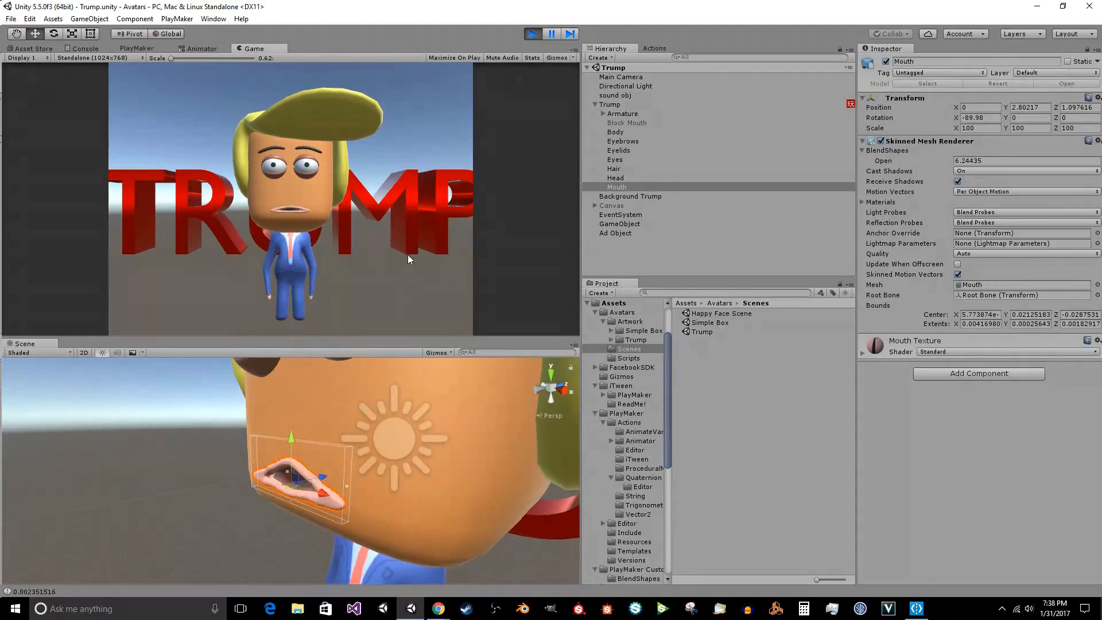
pyautogui.scroll(2, 366, 483)
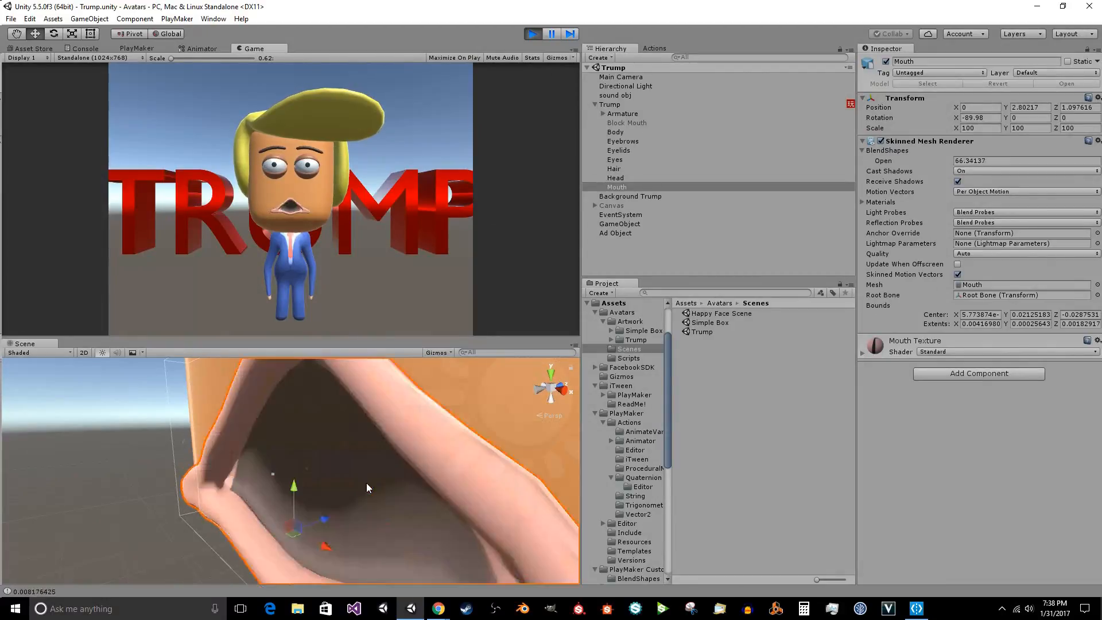
pyautogui.scroll(-3, 366, 484)
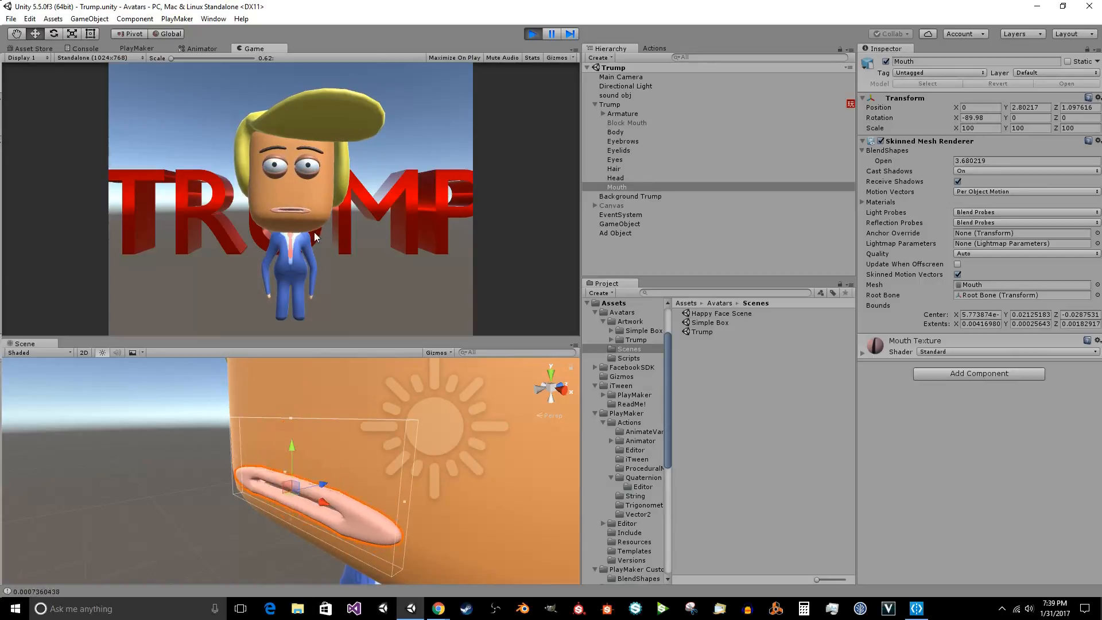
pyautogui.scroll(2, 381, 439)
pyautogui.scroll(2, 381, 445)
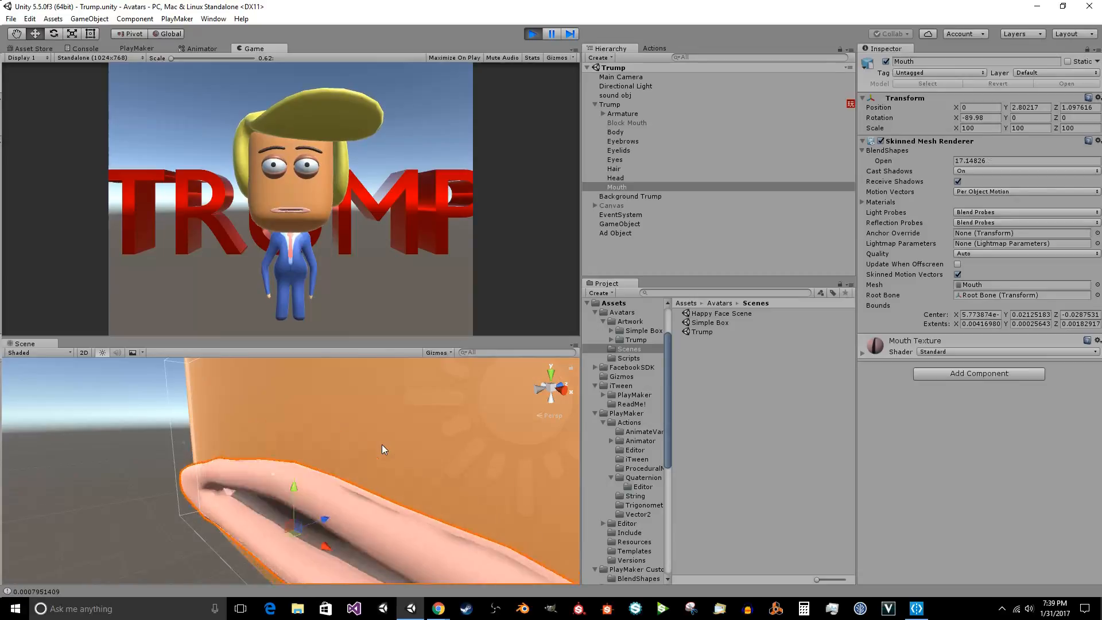
pyautogui.scroll(-3, 381, 445)
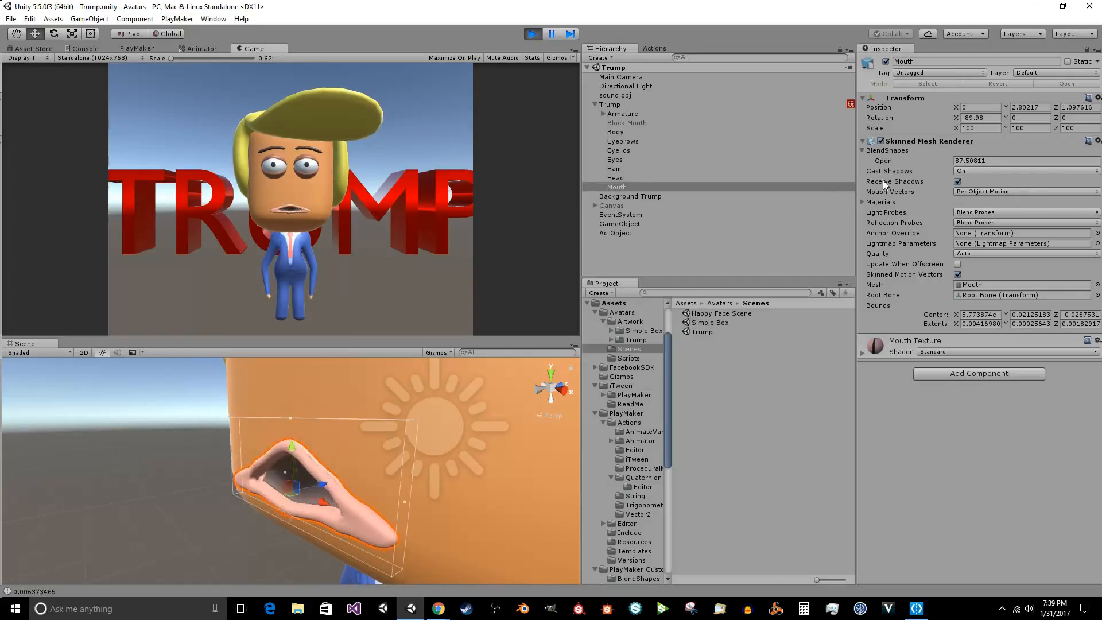
# Select Trump and open its Trump.controller asset in the Animator window.
pyautogui.click(611, 104)
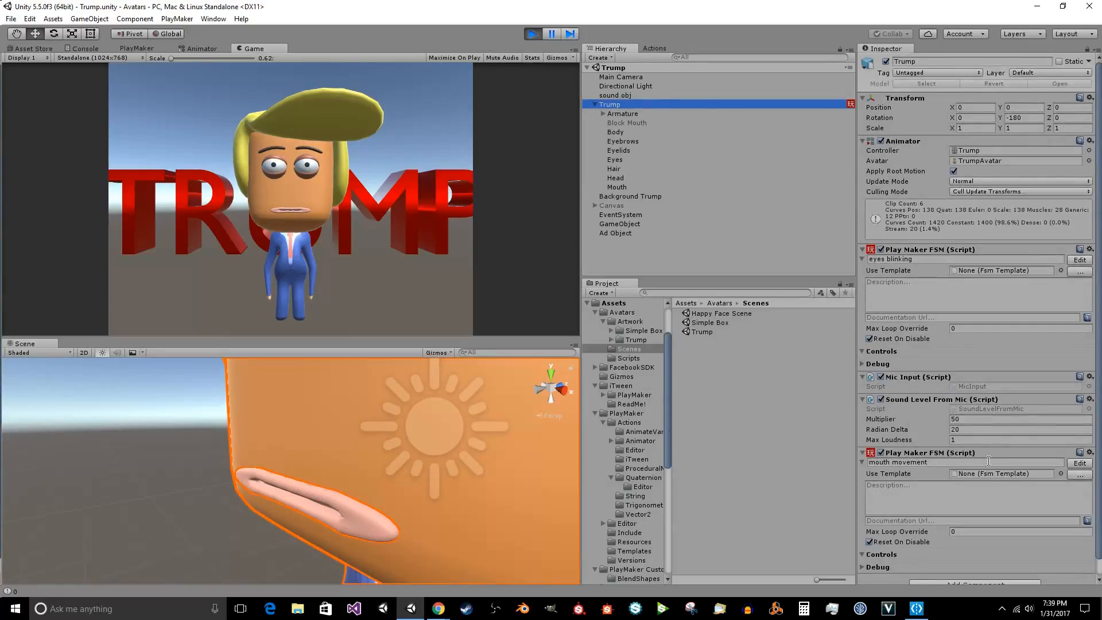
pyautogui.scroll(-1, 1005, 334)
pyautogui.scroll(1, 1012, 262)
pyautogui.click(983, 147)
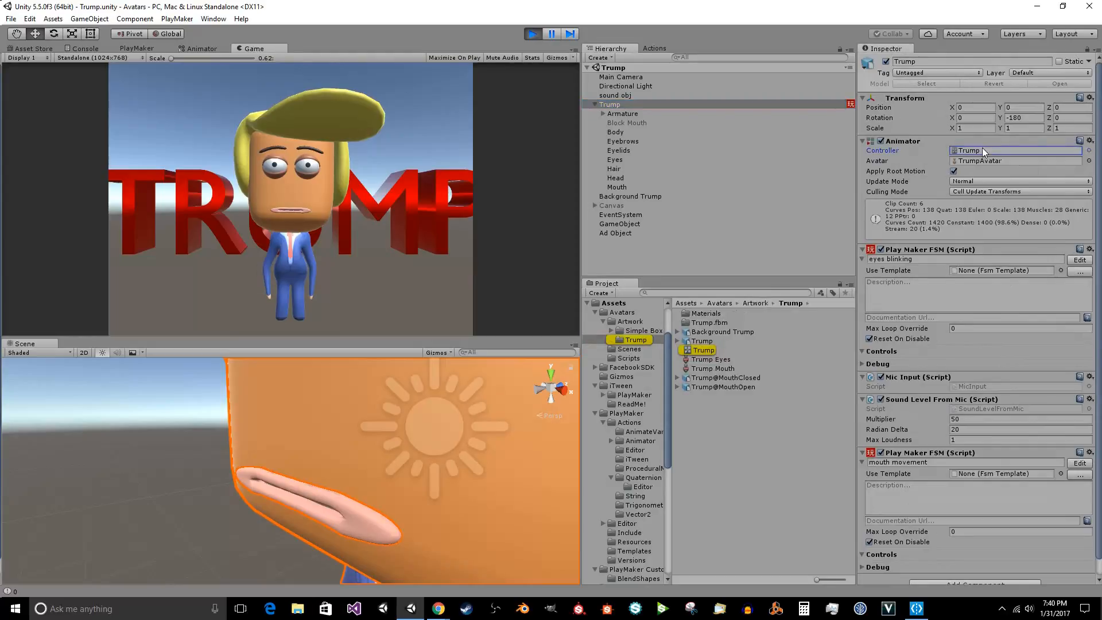
pyautogui.click(714, 351)
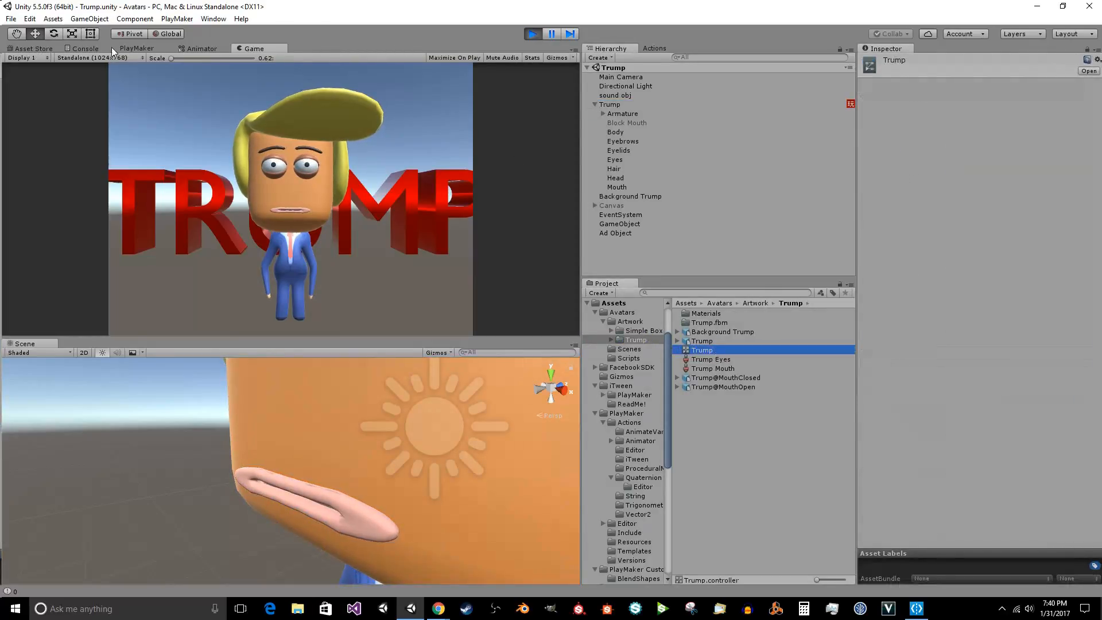
pyautogui.click(201, 48)
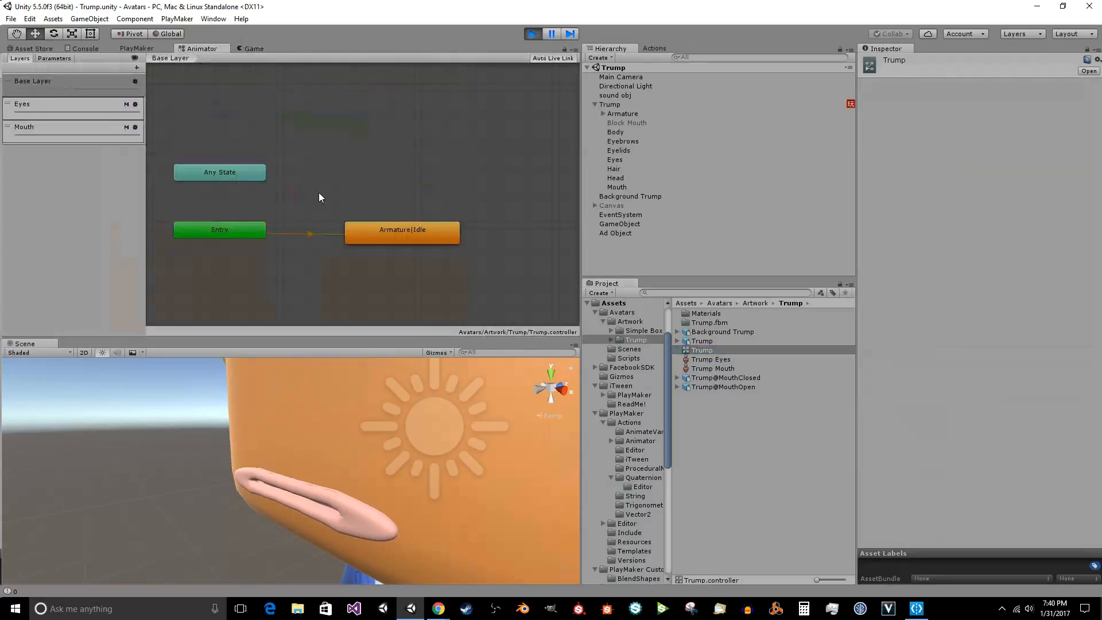
# Inspect the Armature|Idle state, then view the Eyes layer and the Mouth layer's Blend Tree.
pyautogui.click(399, 239)
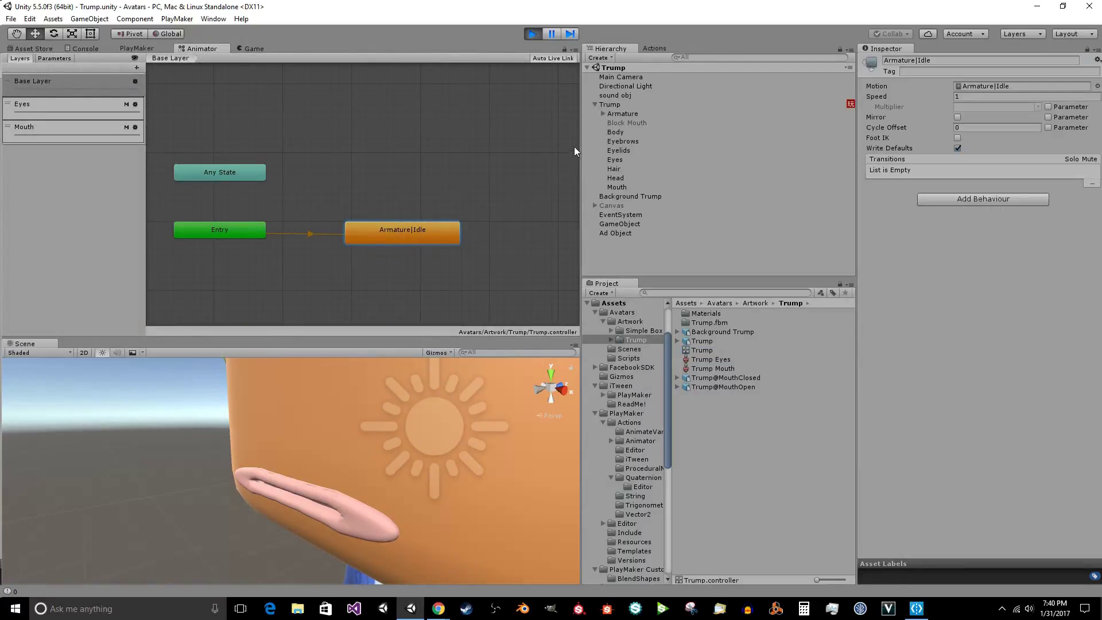
pyautogui.click(29, 106)
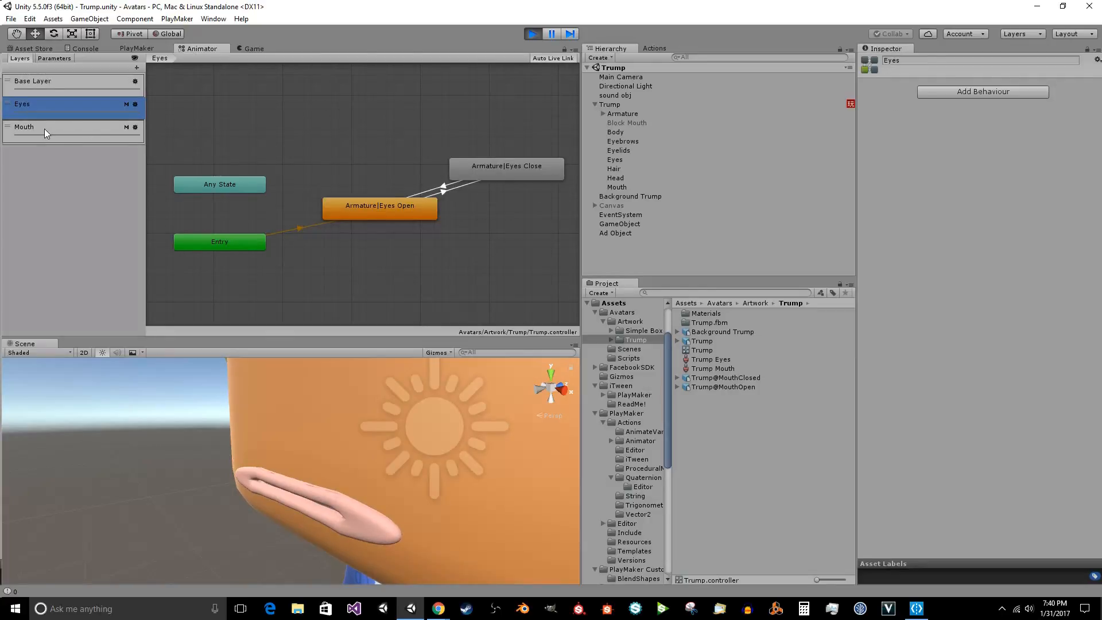
pyautogui.click(44, 128)
# Open the Blend Tree graph and drag the Mouth value to blend between MouthClosed and MouthOpen in the preview.
pyautogui.click(400, 172)
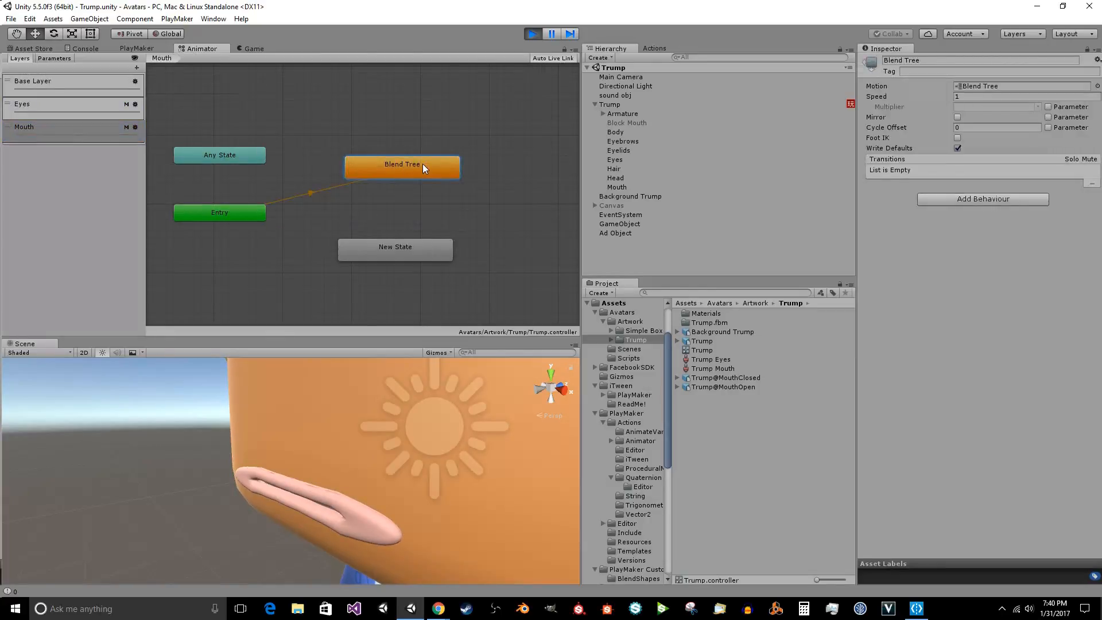
pyautogui.doubleClick(423, 165)
pyautogui.moveTo(342, 228)
pyautogui.mouseDown()
pyautogui.moveTo(392, 227)
pyautogui.moveTo(382, 229)
pyautogui.mouseUp()
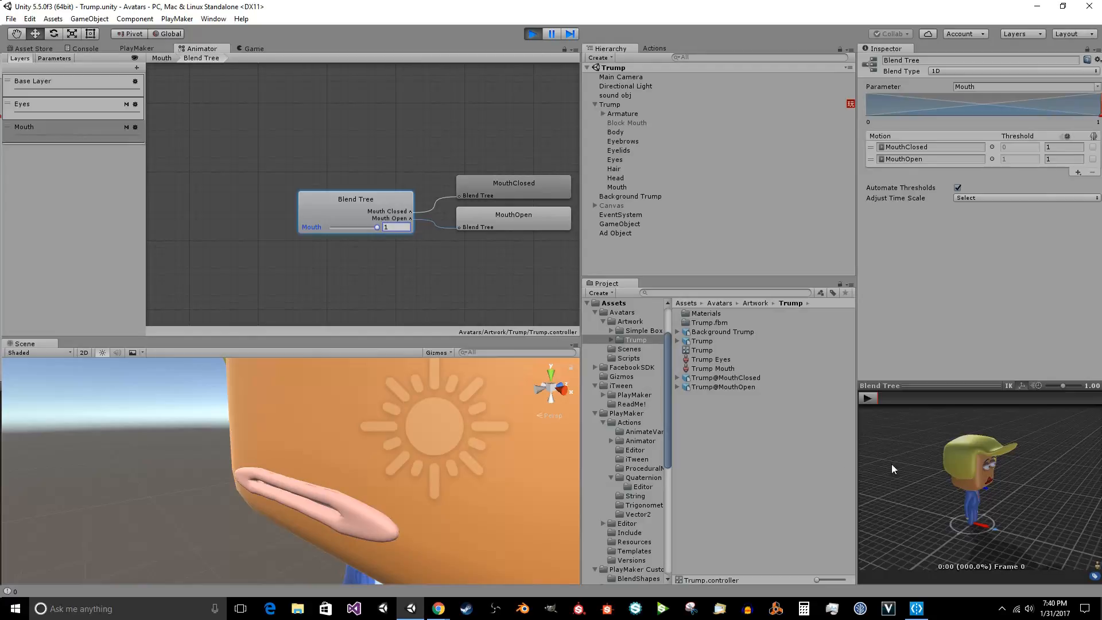
pyautogui.scroll(5, 947, 470)
pyautogui.moveTo(947, 469); pyautogui.dragTo(1003, 463)
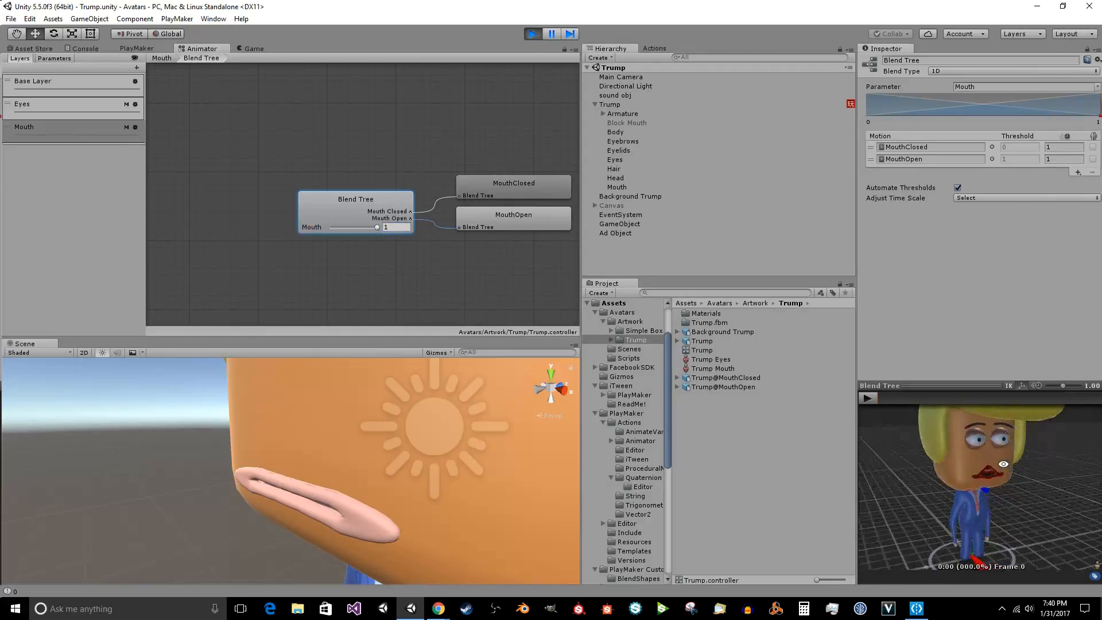
pyautogui.scroll(3, 998, 463)
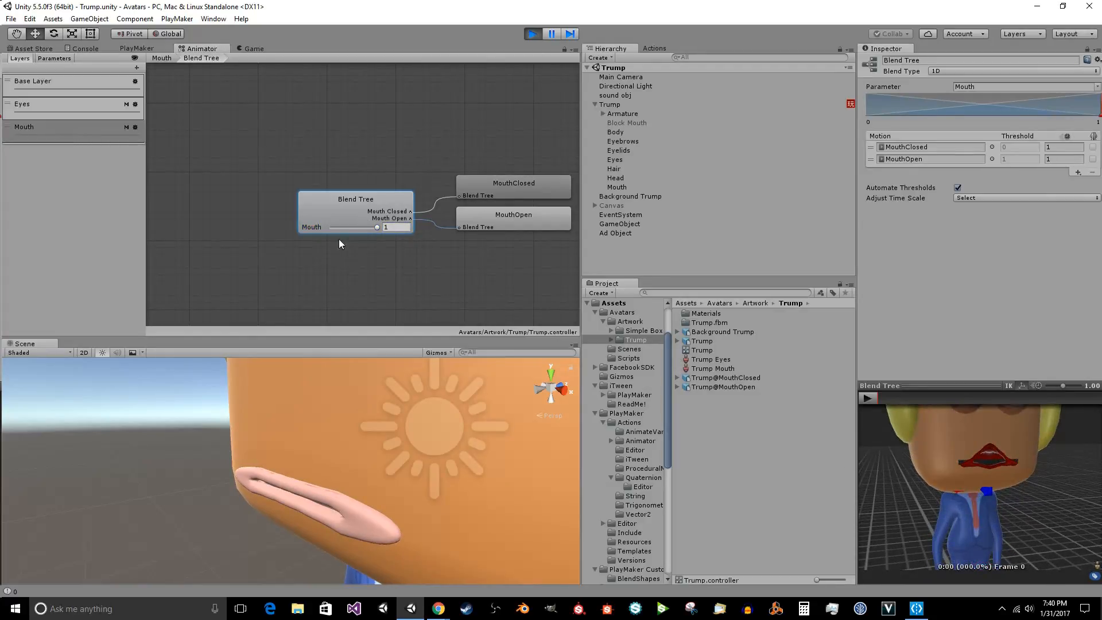
pyautogui.moveTo(361, 223)
pyautogui.mouseDown()
pyautogui.moveTo(444, 240)
pyautogui.moveTo(311, 235)
pyautogui.moveTo(489, 245)
pyautogui.moveTo(374, 238)
pyautogui.moveTo(477, 235)
pyautogui.moveTo(342, 229)
pyautogui.moveTo(366, 229)
pyautogui.mouseUp()
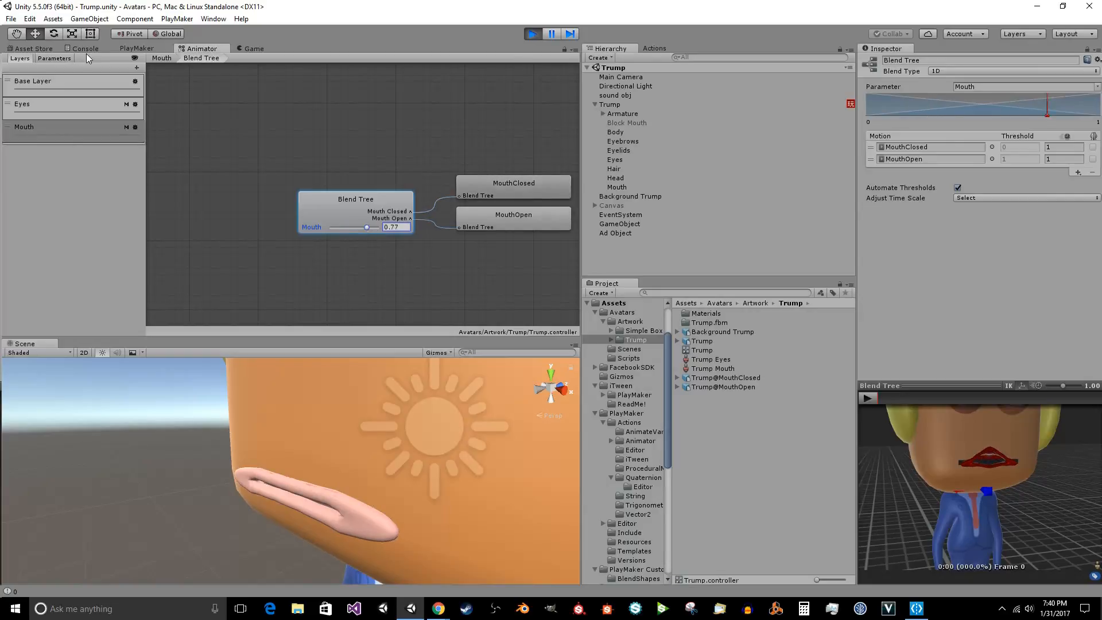
# Check the running game, then dock the Animator graph below the Game view.
pyautogui.click(255, 49)
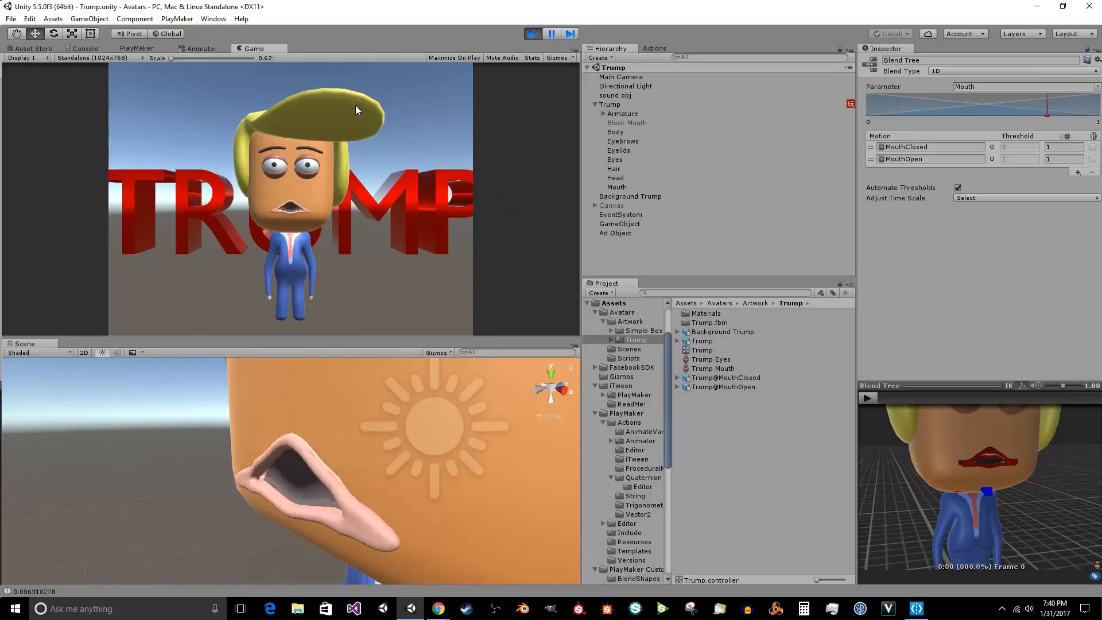
pyautogui.click(200, 48)
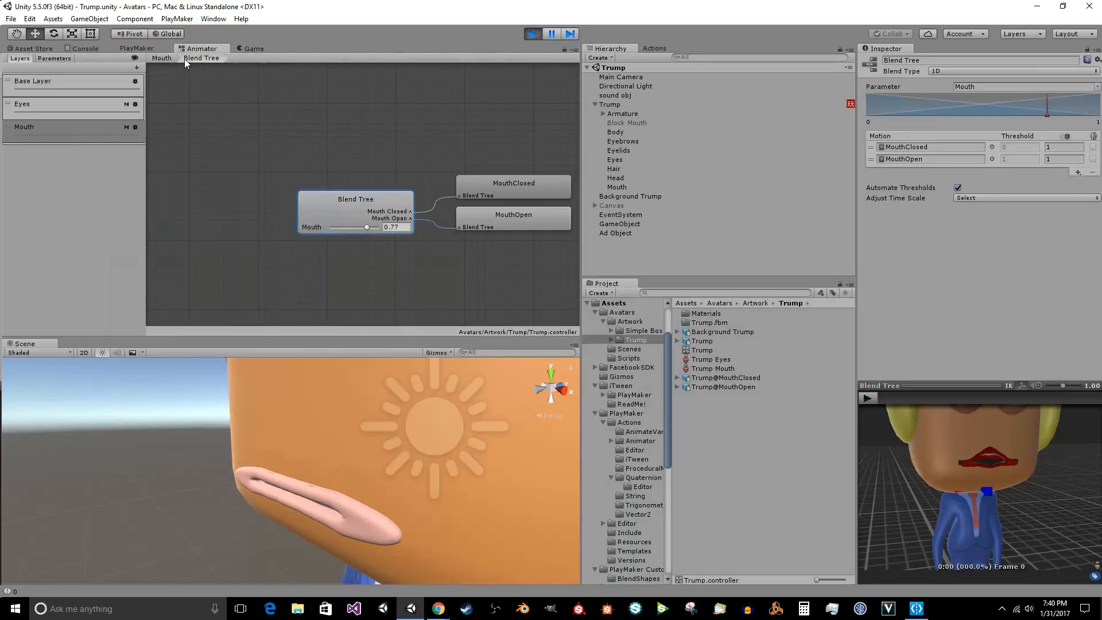
pyautogui.moveTo(207, 54); pyautogui.dragTo(177, 344)
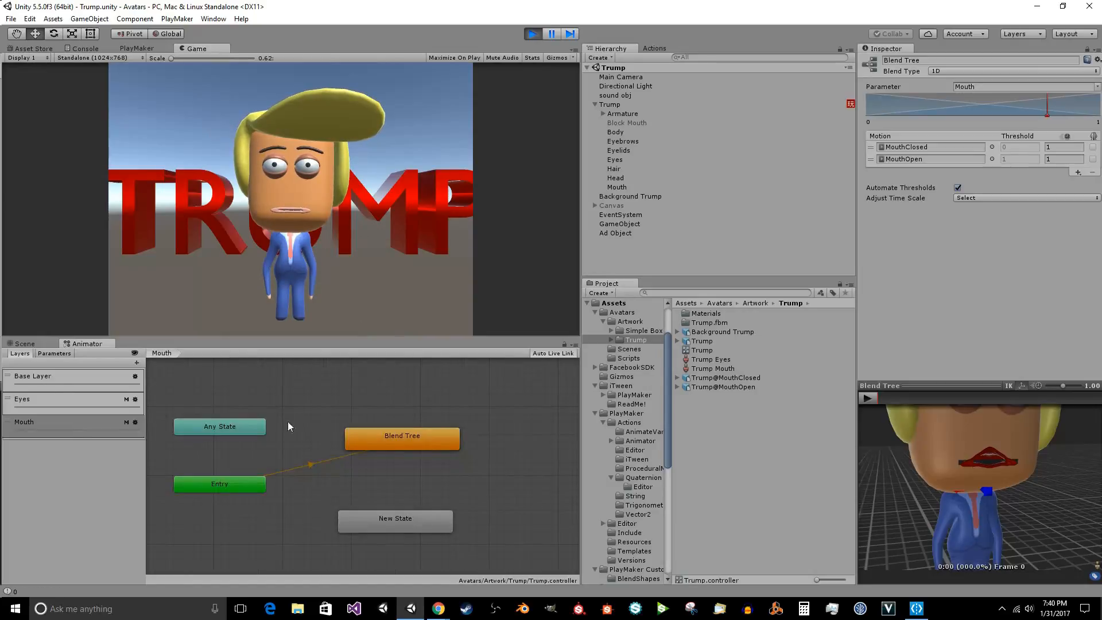
# Reopen the Blend Tree, push the Mouth parameter to 1 and leave it back at 0.
pyautogui.doubleClick(427, 444)
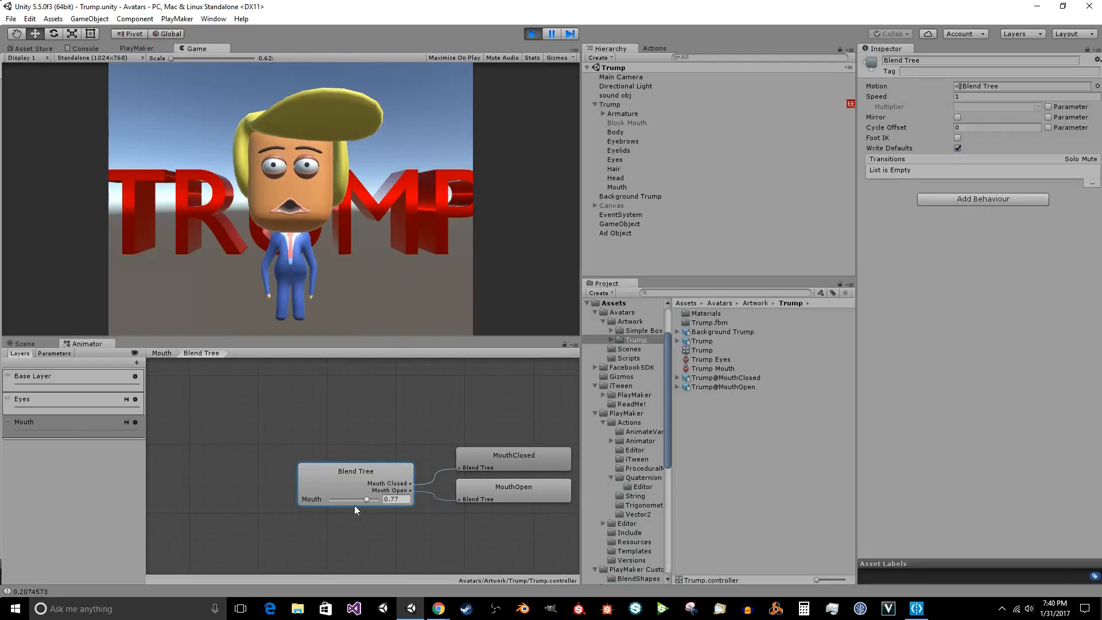
pyautogui.moveTo(366, 499); pyautogui.dragTo(390, 505)
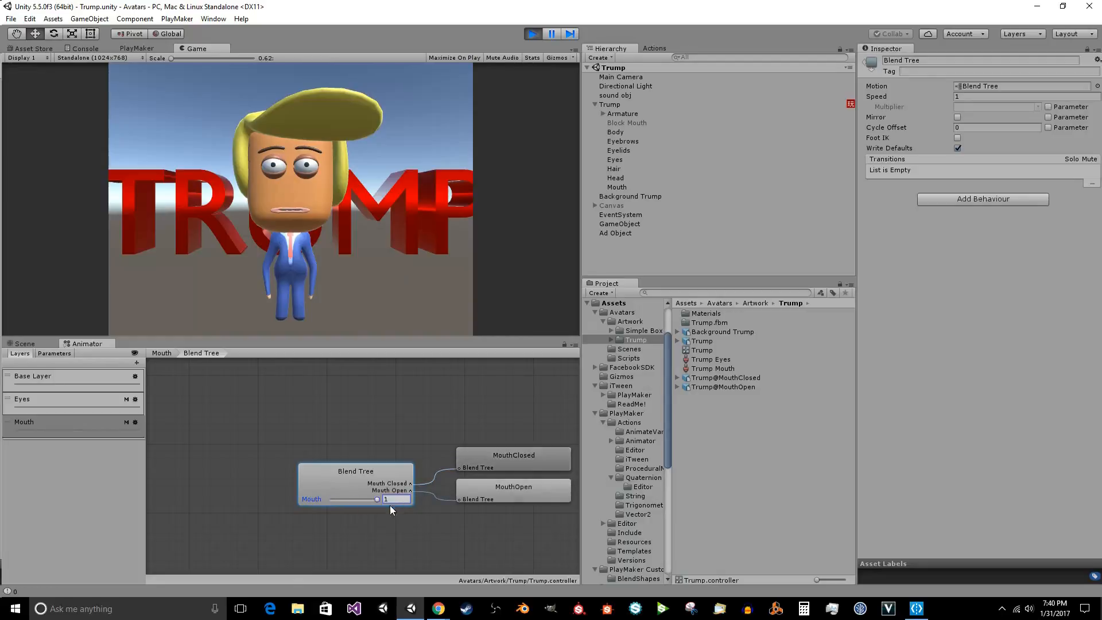
pyautogui.click(395, 221)
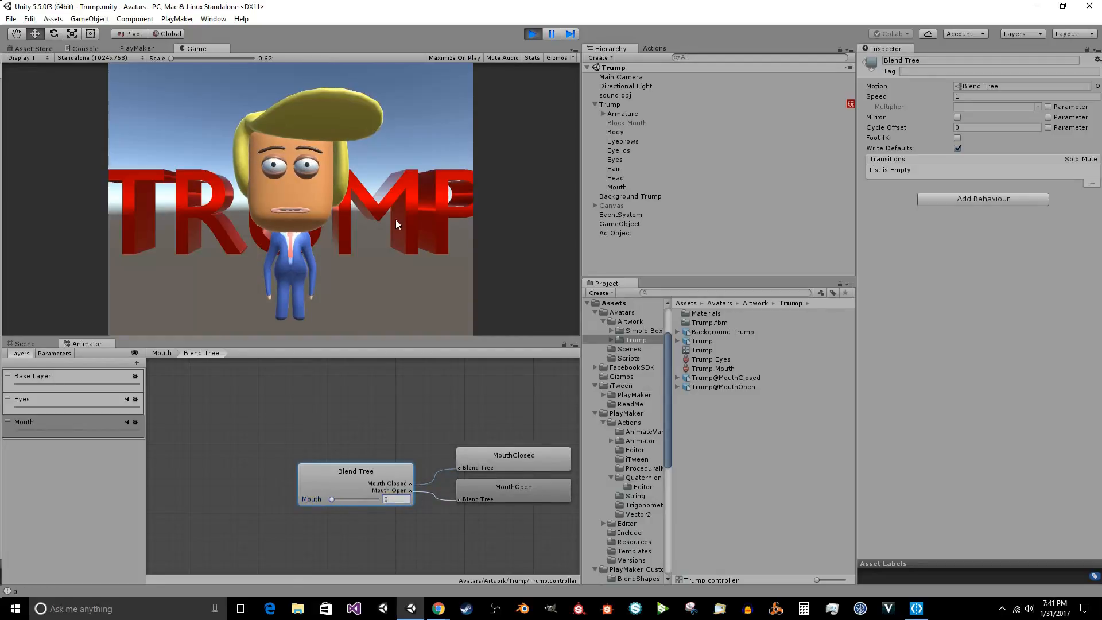